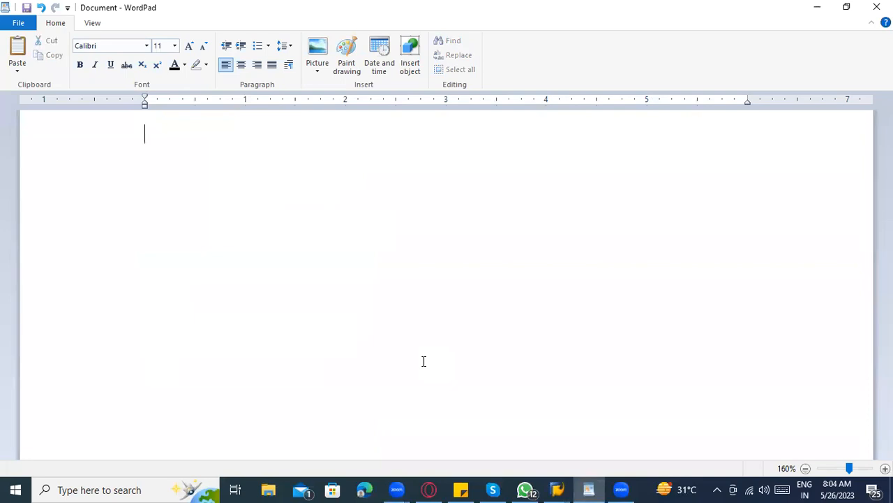
# Type WordPad notes: ME51N, 'Material, Qty, Plant, Delivery date', then 'Purchasing org, Purchasing group'.
pyautogui.write('ME51N')
pyautogui.press('Return')
pyautogui.press('Return')
pyautogui.write('Material , Qty , Plant ,')
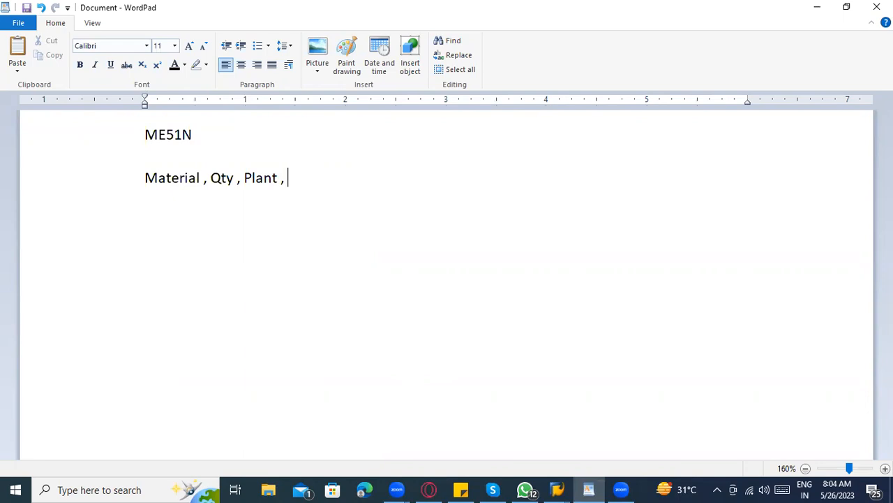
pyautogui.write('Delivery date')
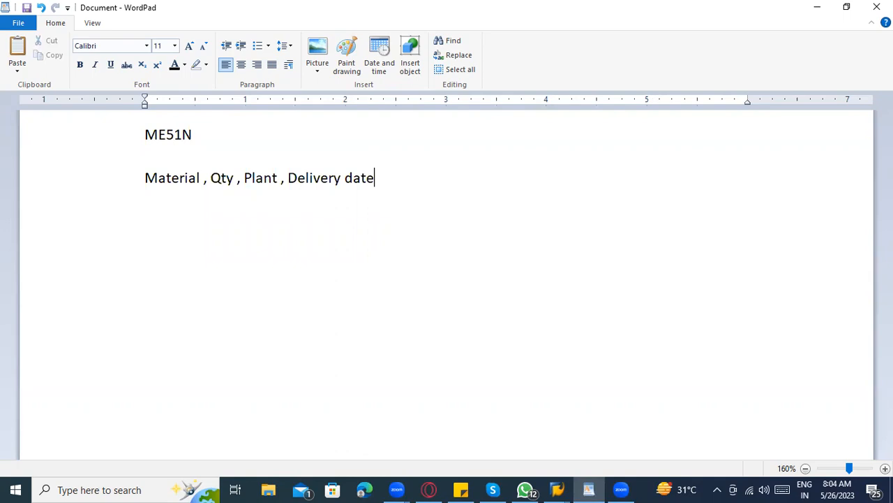
pyautogui.write(' ----')
pyautogui.press('Return')
pyautogui.write('Purchasing org ')
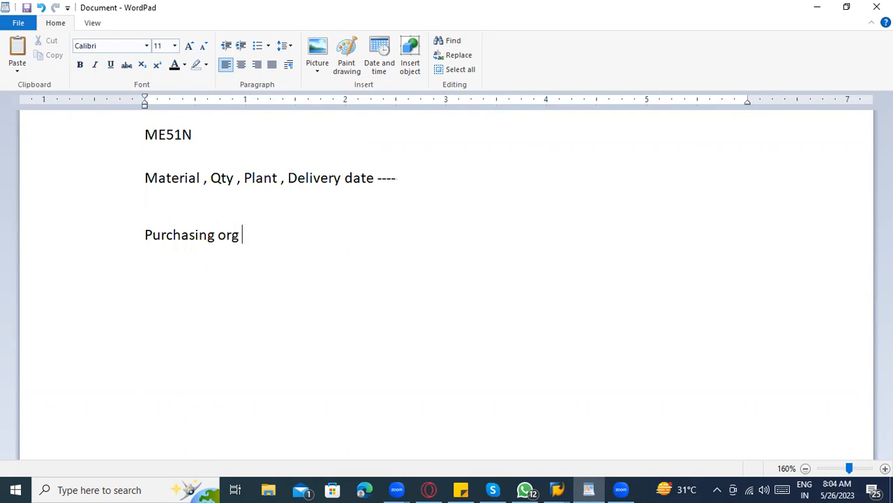
pyautogui.write(', Purch')
pyautogui.press('BackSpace')
pyautogui.write('chasing gr')
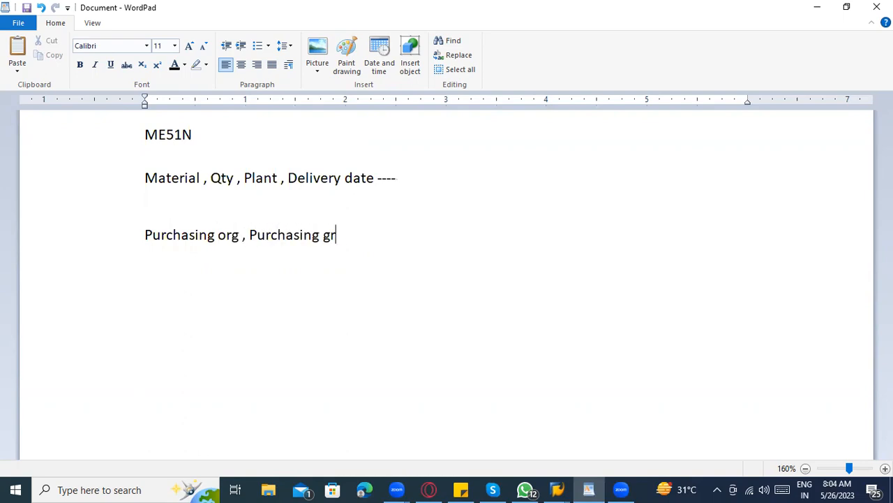
pyautogui.write('oup ----')
# In SAP requisition 10048161, inspect the Lead, Senior Lead and Manager release strategy levels.
pyautogui.hotkey('alt', 'Tab')
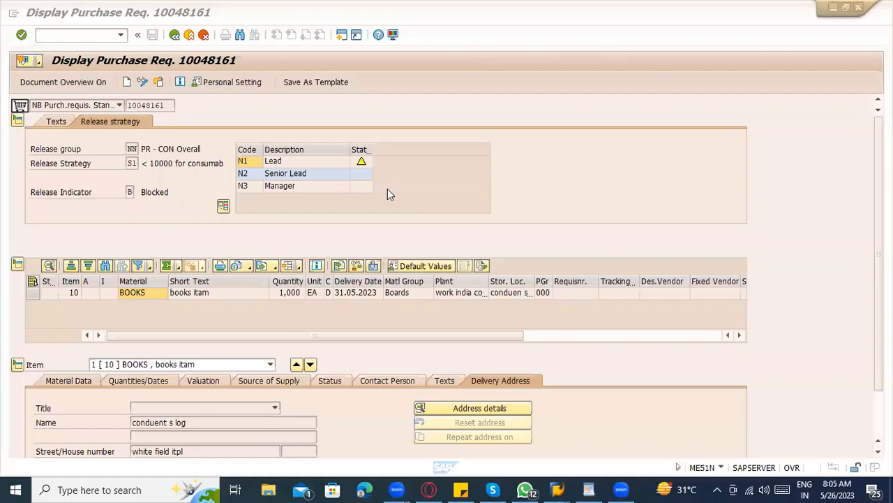
pyautogui.hotkey('alt', 'Tab')
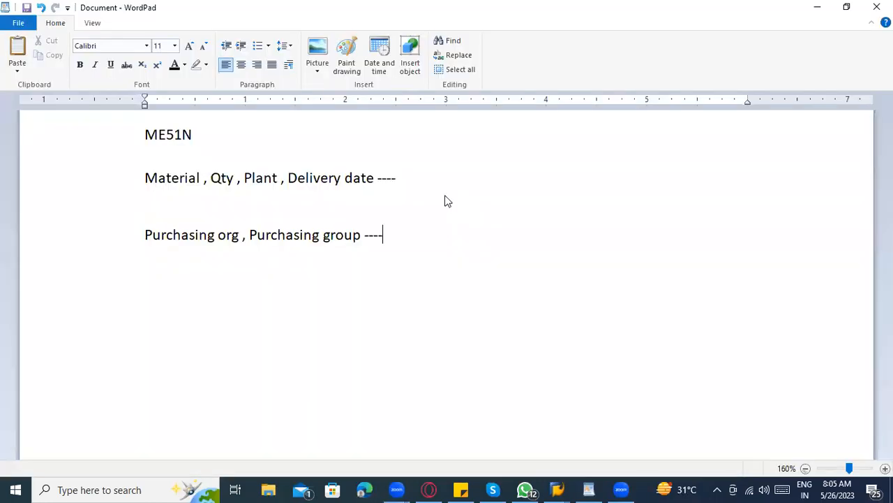
pyautogui.hotkey('alt', 'Tab')
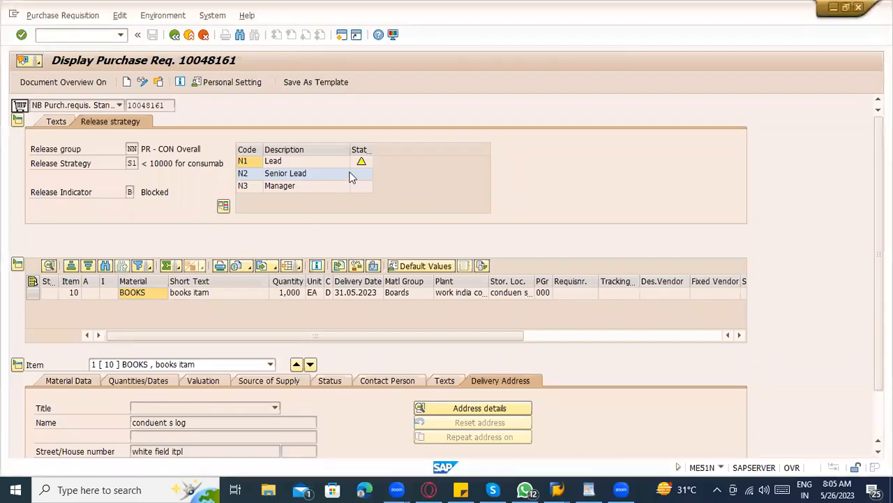
pyautogui.scroll(-1, 106, 138)
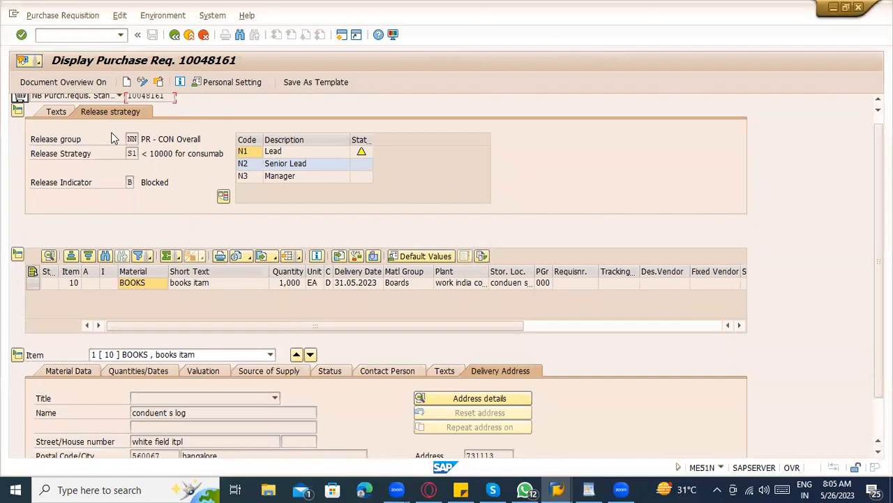
pyautogui.scroll(1, 111, 138)
pyautogui.click(307, 173)
pyautogui.click(309, 184)
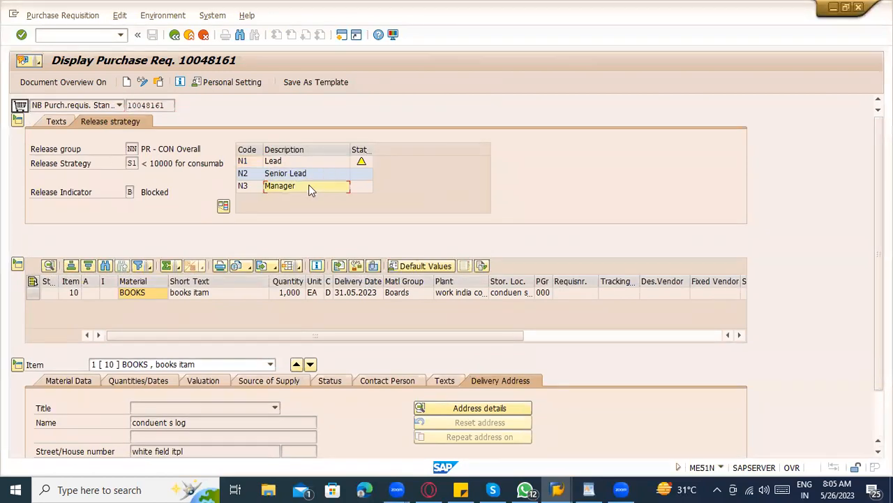
pyautogui.click(363, 159)
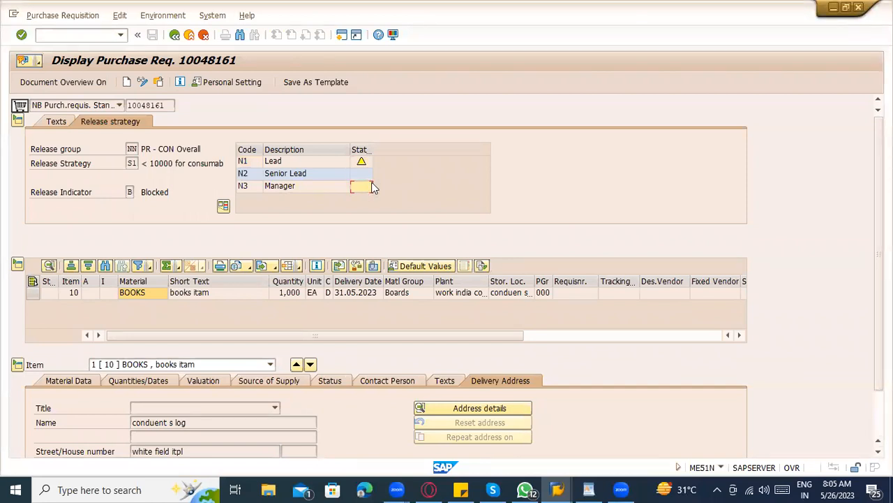
pyautogui.click(362, 162)
pyautogui.scroll(-3, 193, 197)
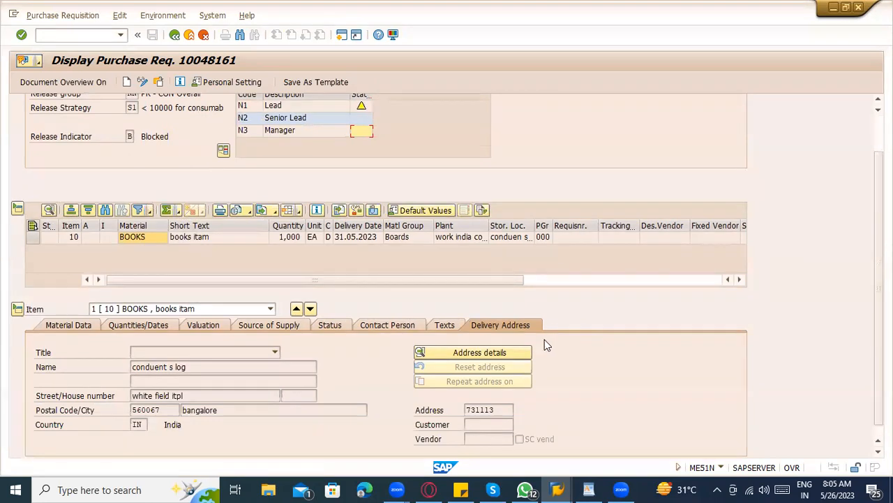
pyautogui.scroll(1, 177, 228)
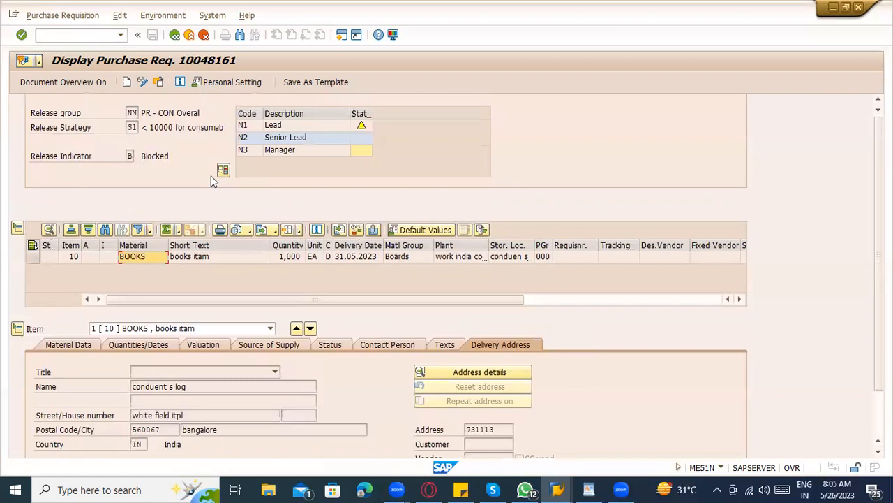
pyautogui.scroll(2, 211, 175)
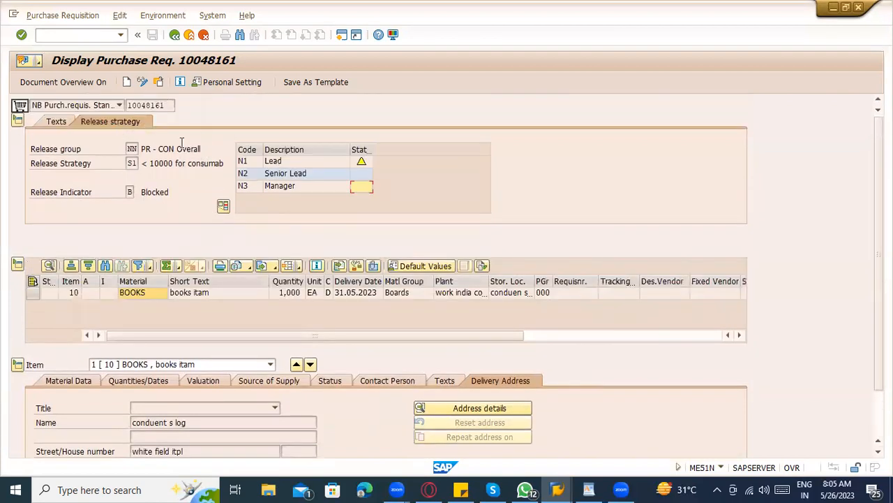
# Add the WordPad note 'Release strategy ---- Approval' on a new line, then go back to SAP.
pyautogui.click(591, 487)
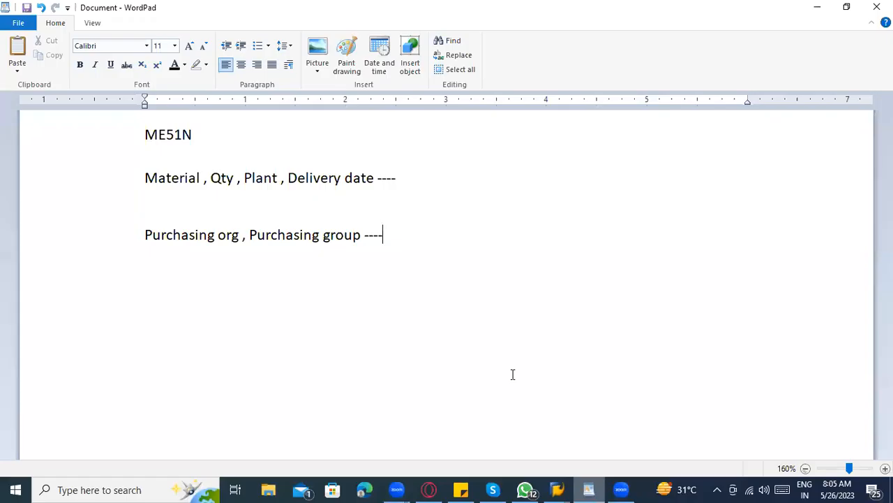
pyautogui.press('Return')
pyautogui.press('Return')
pyautogui.write('Release strategy ---- Approval')
pyautogui.press('Return')
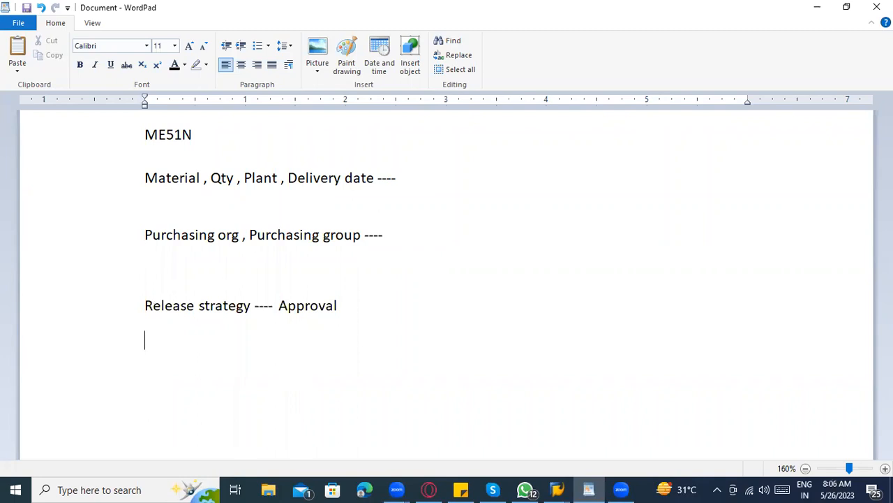
pyautogui.hotkey('alt', 'Tab')
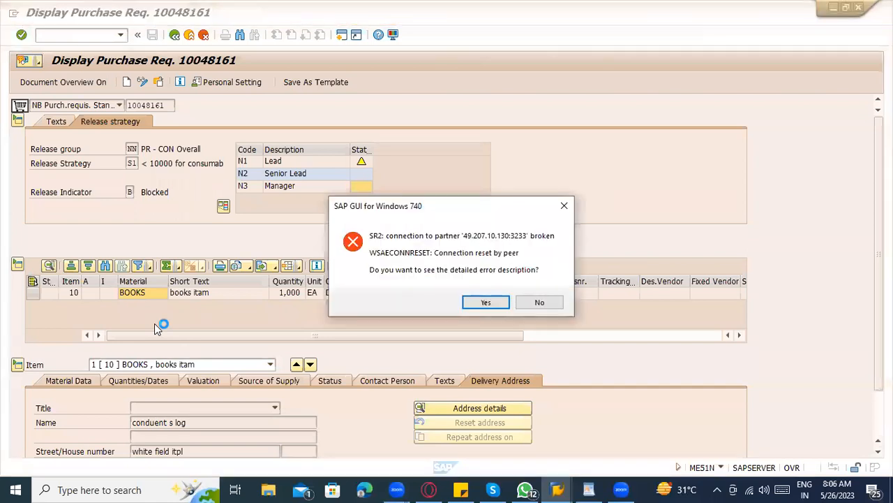
# Dismiss the connection-reset error and start a new SAP logon with the user from history.
pyautogui.click(530, 305)
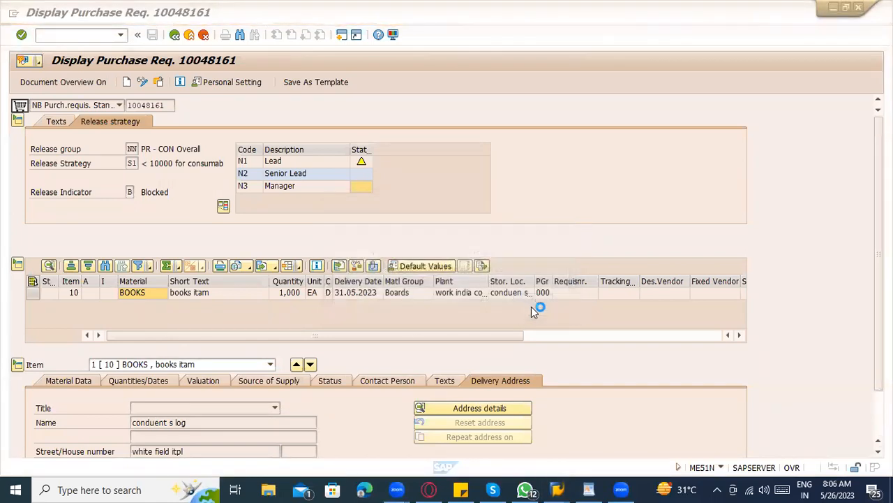
pyautogui.click(557, 489)
pyautogui.click(304, 428)
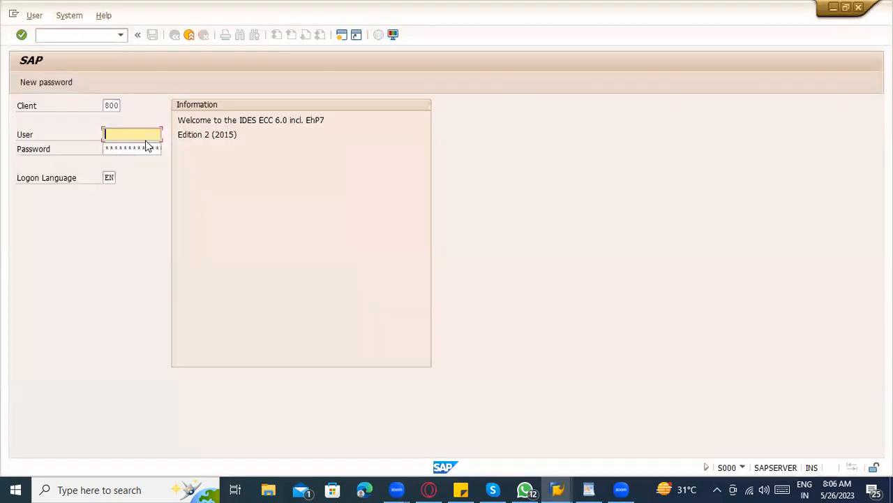
pyautogui.click(146, 139)
pyautogui.click(145, 146)
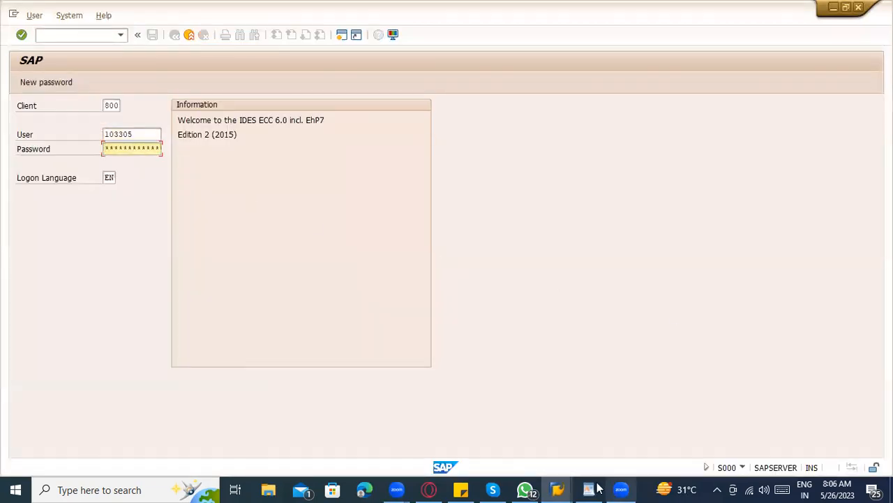
# Paste the saved account password from Sticky Notes, log on, and continue with this logon.
pyautogui.click(463, 488)
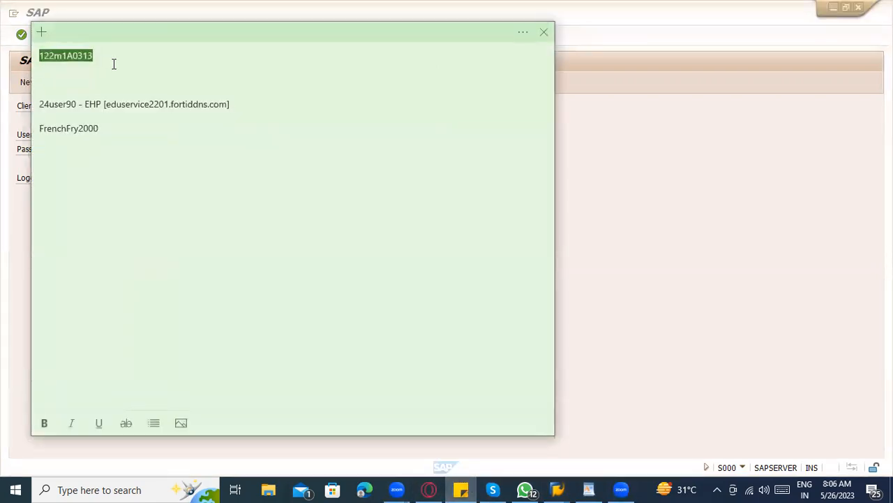
pyautogui.hotkey('alt', 'Tab')
pyautogui.hotkey('ctrl', 'v')
pyautogui.press('Return')
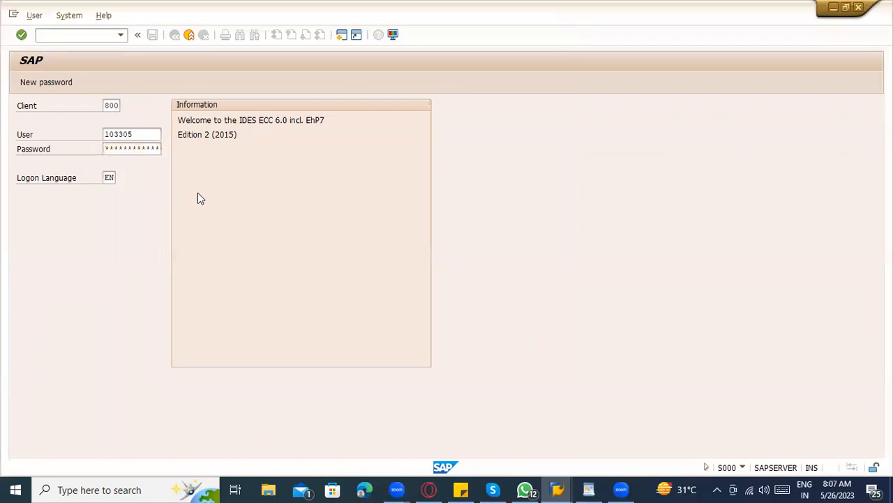
pyautogui.hotkey('alt', 'Tab')
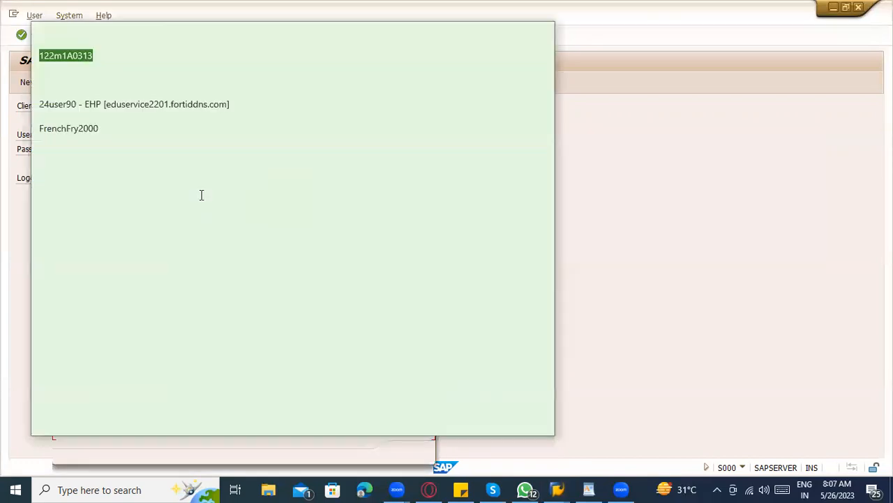
pyautogui.click(648, 225)
pyautogui.click(174, 384)
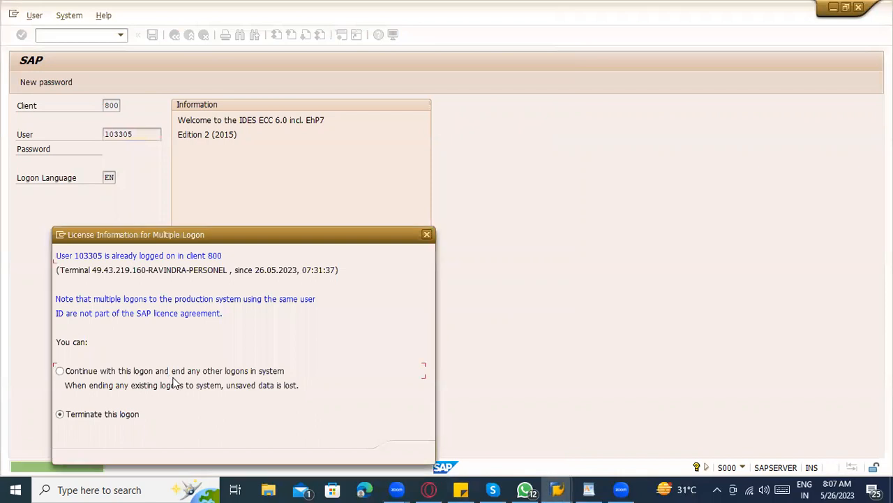
pyautogui.press('Return')
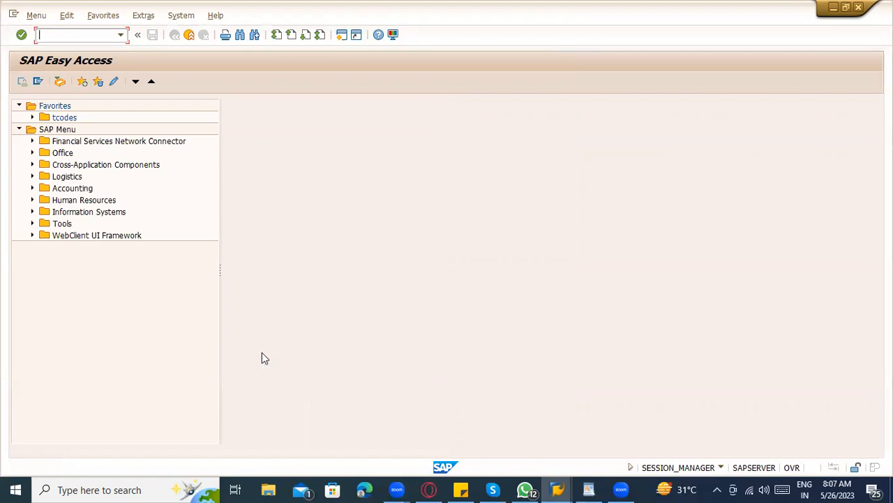
# Run ME53N to display the purchase requisition and check its document selection.
pyautogui.write('me53n')
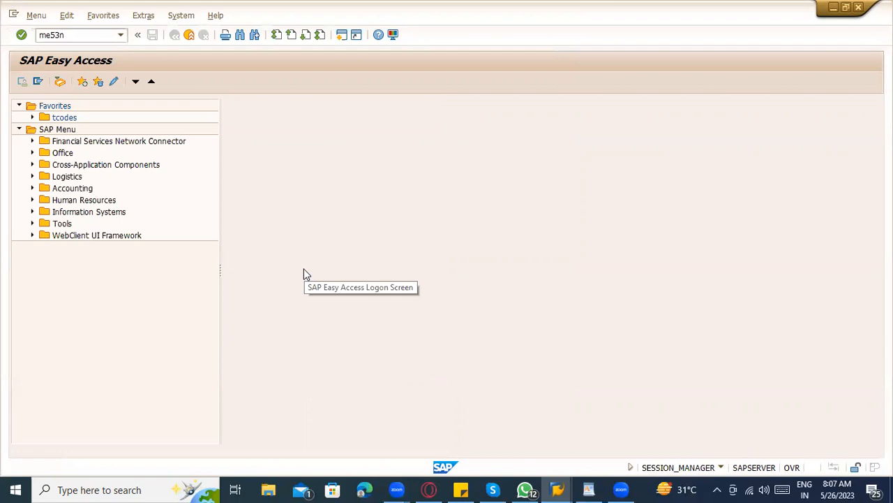
pyautogui.press('Return')
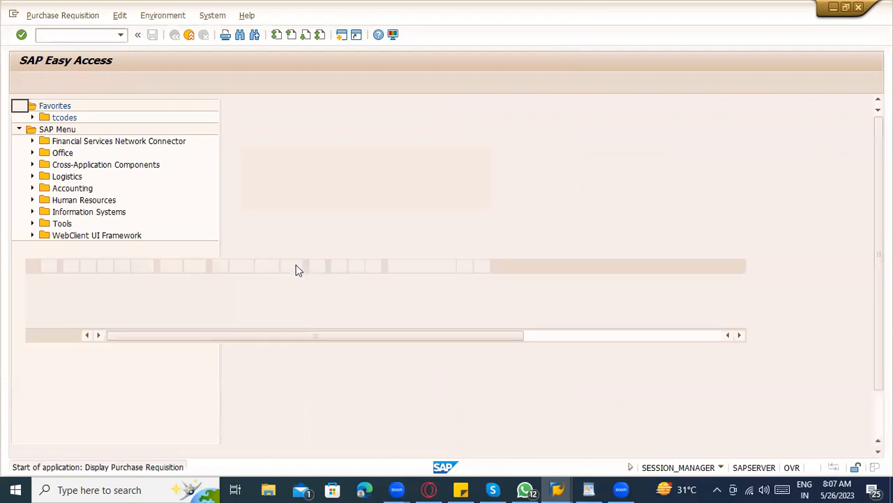
pyautogui.click(158, 83)
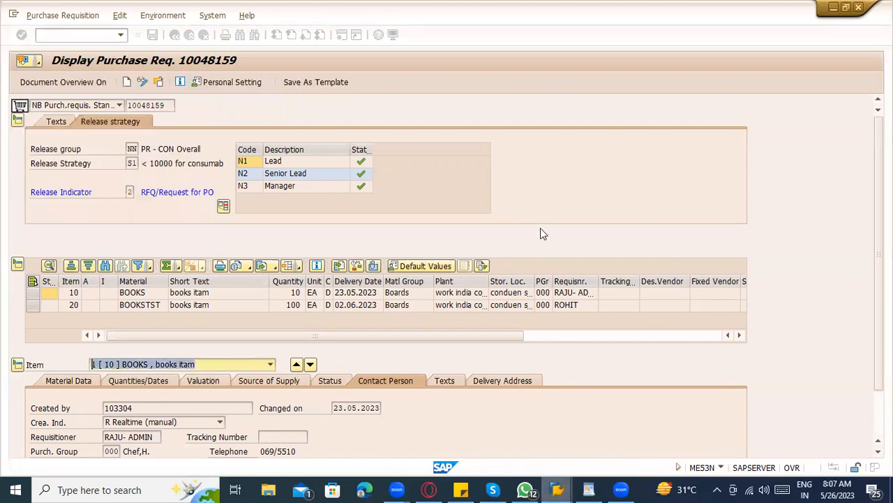
pyautogui.click(77, 34)
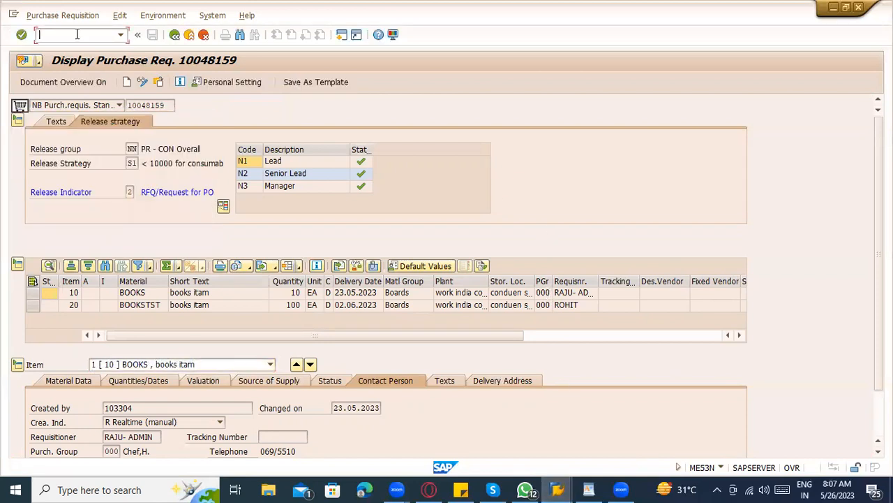
pyautogui.click(160, 83)
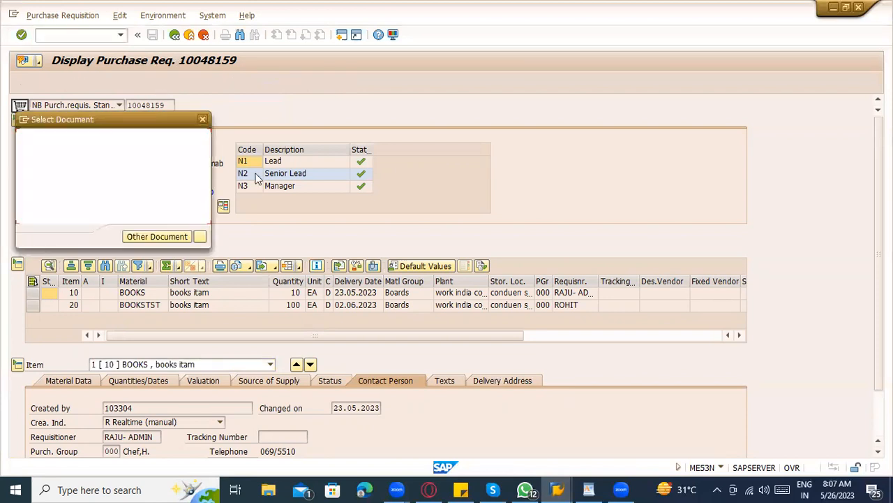
pyautogui.press('Return')
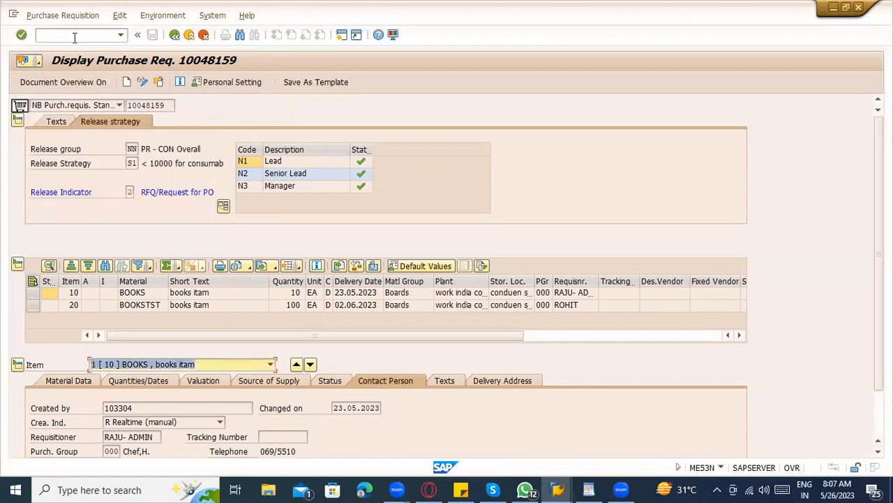
# Launch the ME5A requisition list report in a new session with /oME5A.
pyautogui.click(74, 35)
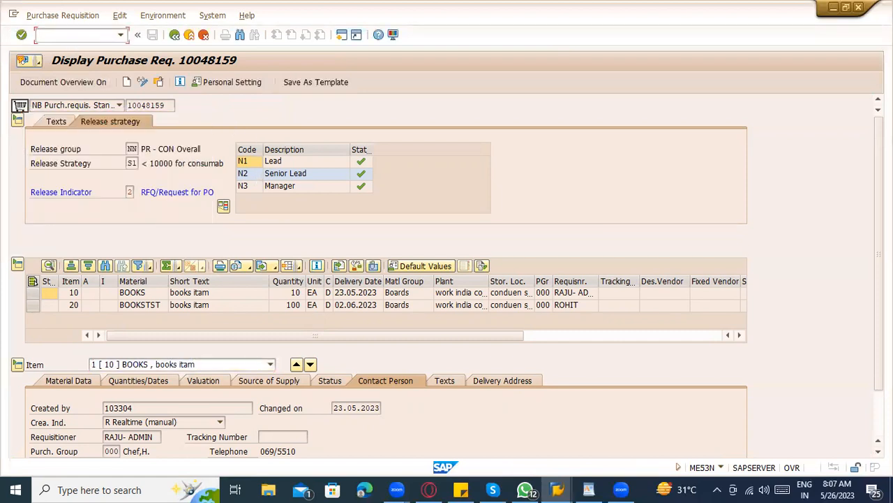
pyautogui.write('/oME%A')
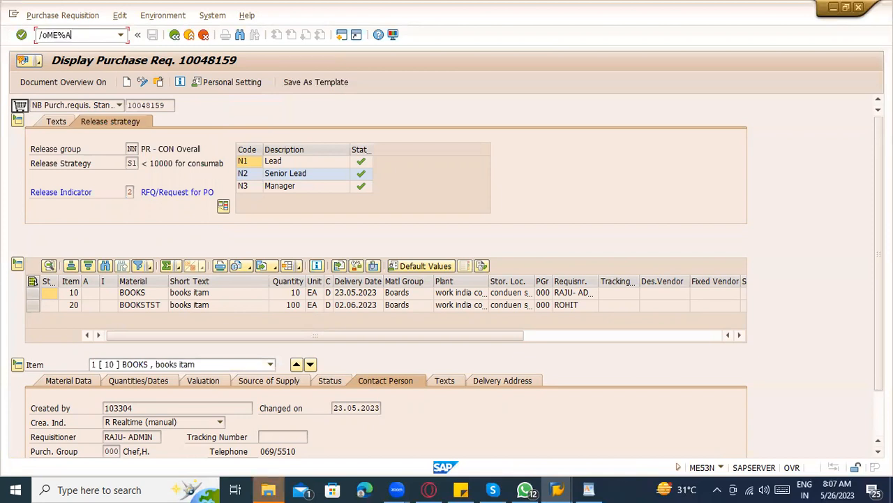
pyautogui.press('BackSpace')
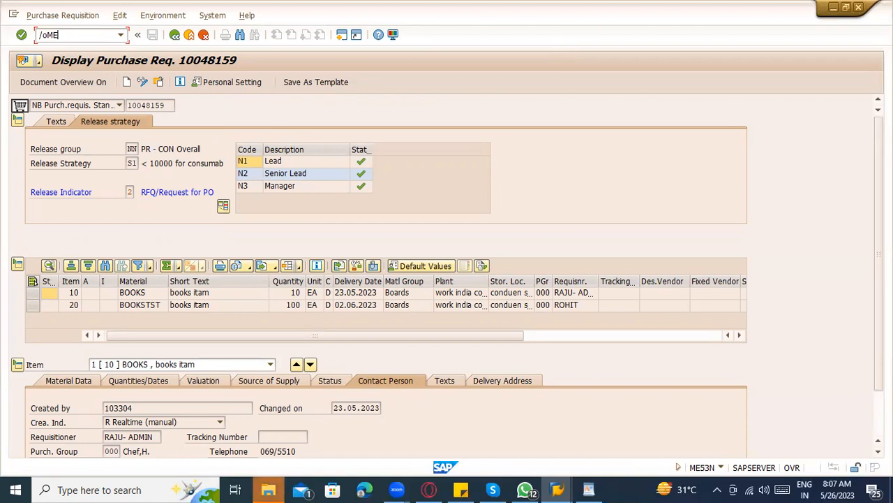
pyautogui.write('5a')
pyautogui.press('Return')
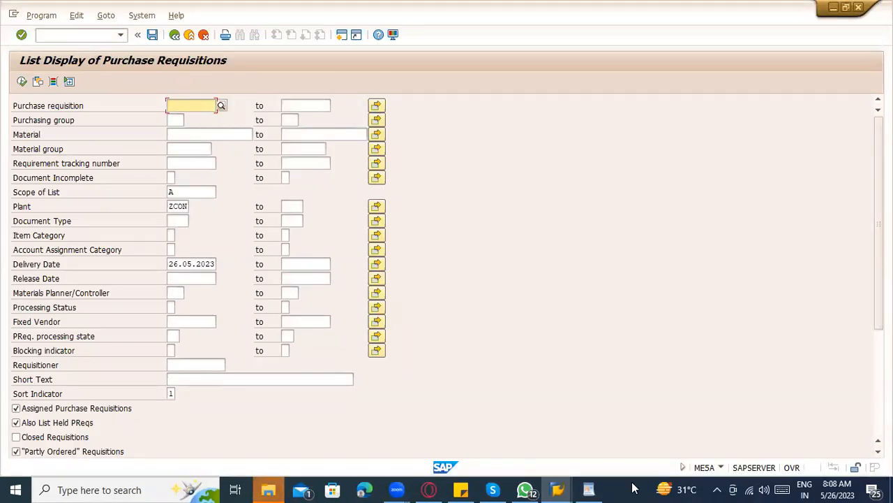
# Add the note 'ME5A - PR' in WordPad and return to the SAP selection screen.
pyautogui.click(589, 489)
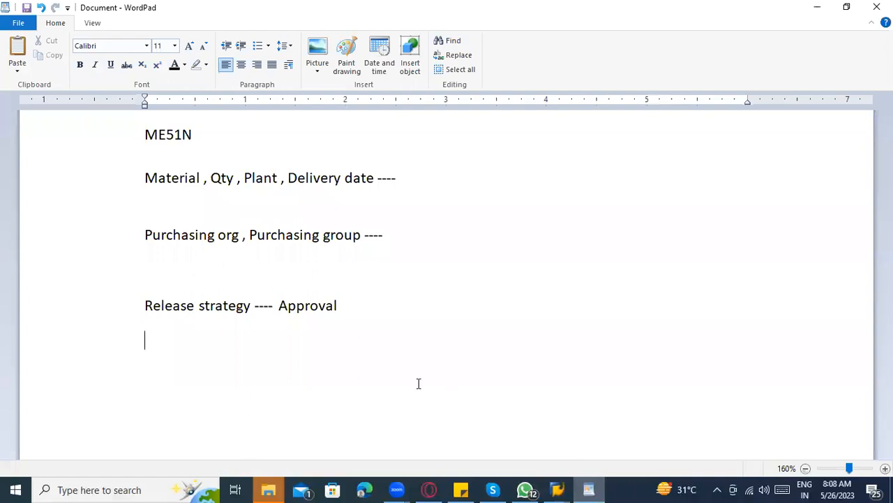
pyautogui.write('ME5A - PR')
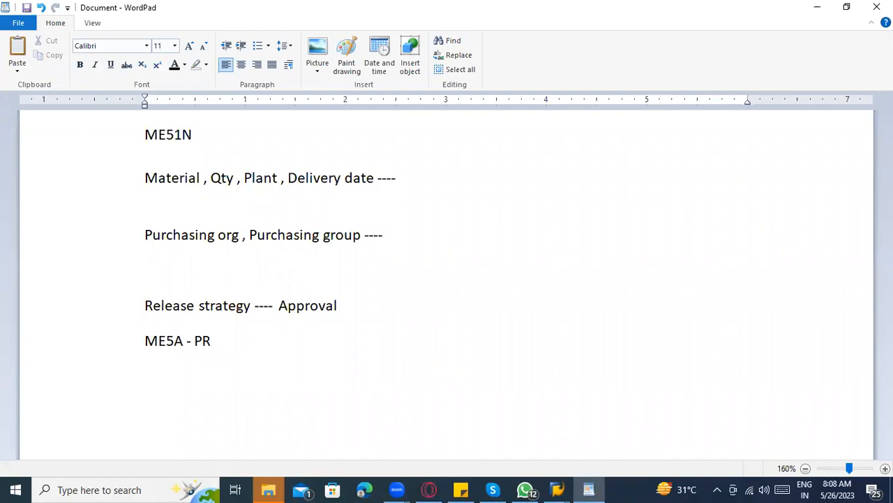
pyautogui.click(557, 489)
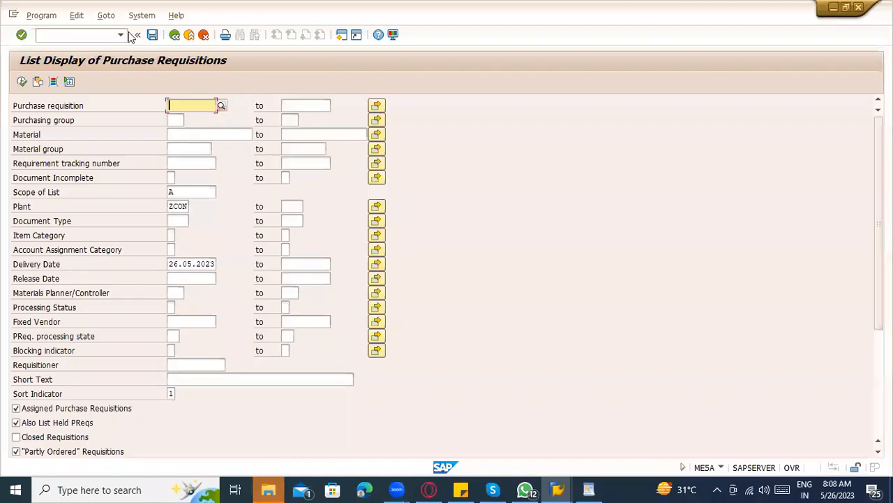
# Enter material books as the requisition list criterion.
pyautogui.click(83, 39)
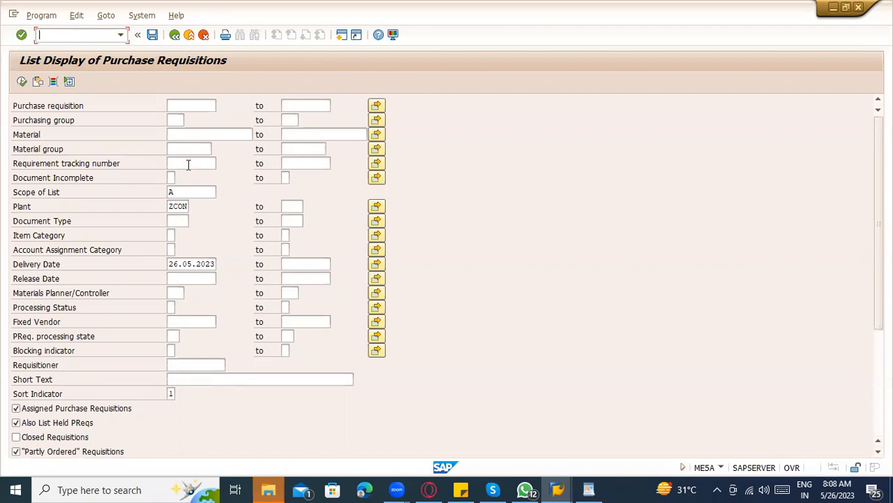
pyautogui.click(186, 280)
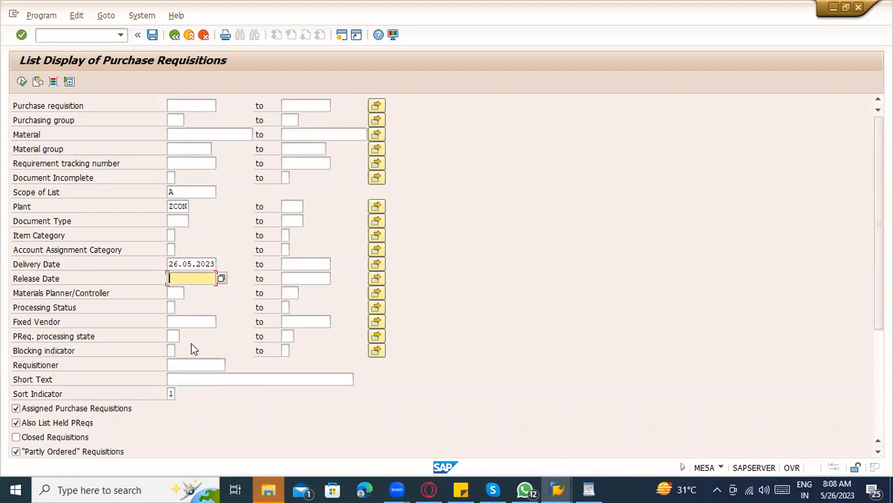
pyautogui.scroll(-5, 241, 356)
pyautogui.scroll(4, 243, 361)
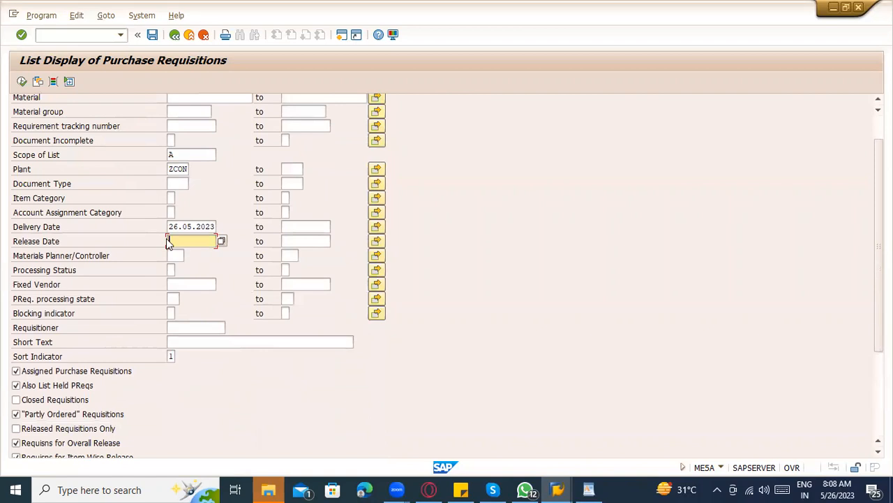
pyautogui.scroll(1, 158, 200)
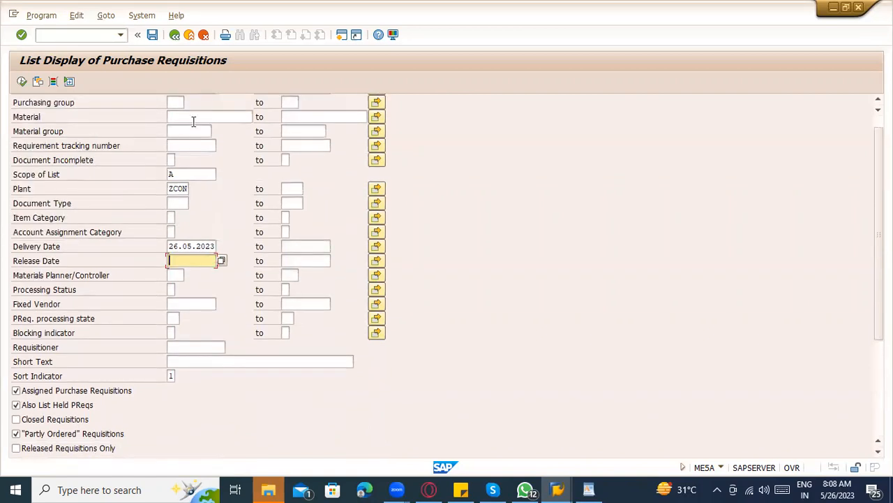
pyautogui.click(194, 118)
pyautogui.write('boo')
pyautogui.press('F8')
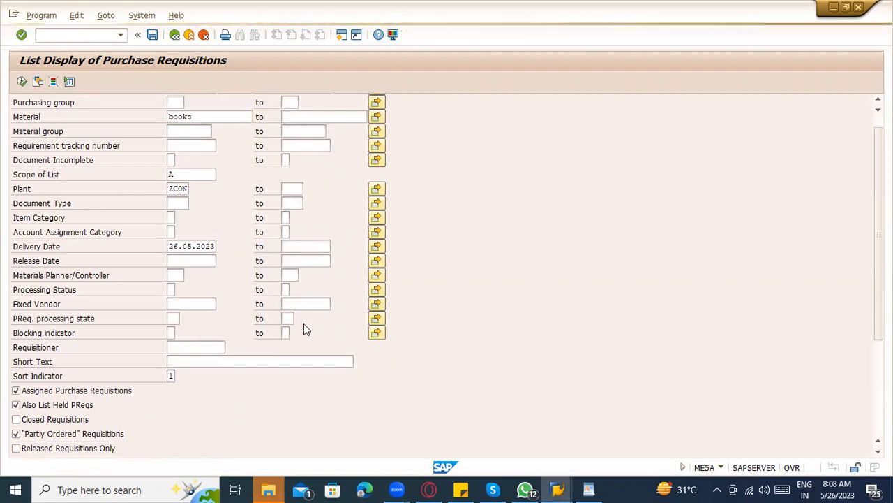
# Clear the 26.05.2023 delivery date and pick release date 25.05.2023 from the calendar.
pyautogui.click(176, 247)
pyautogui.moveTo(169, 248); pyautogui.dragTo(260, 240)
pyautogui.press('Delete')
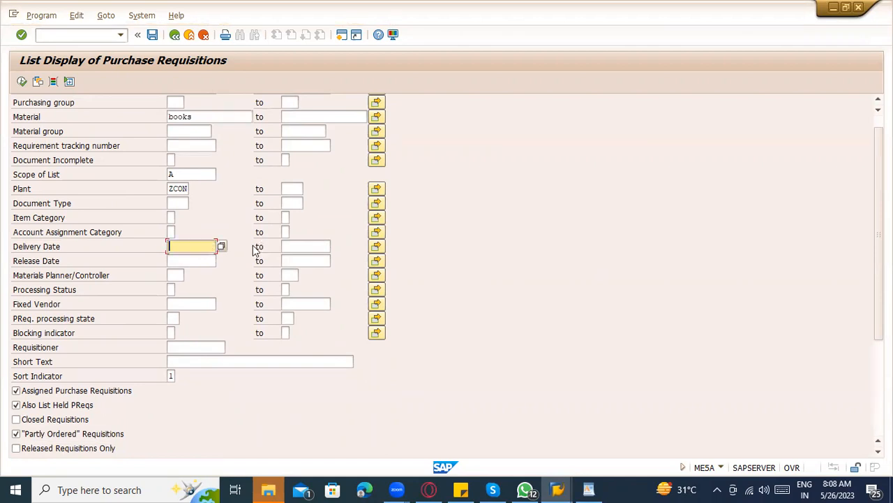
pyautogui.click(216, 260)
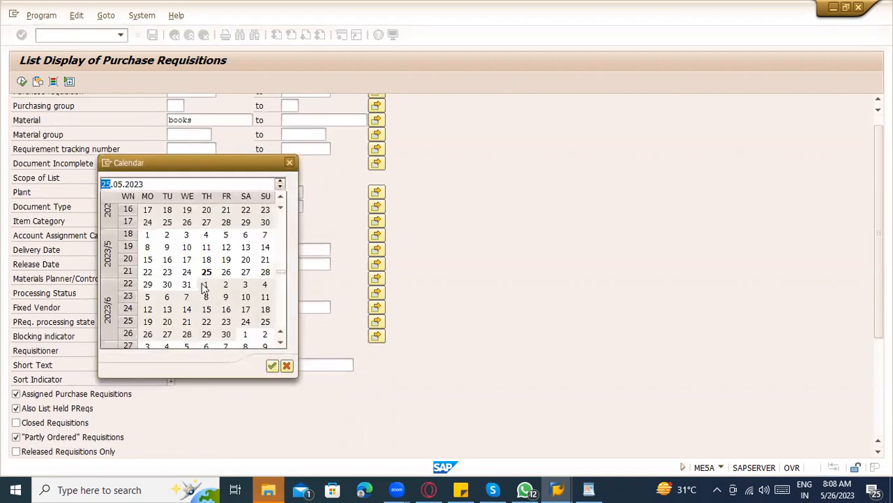
pyautogui.doubleClick(206, 272)
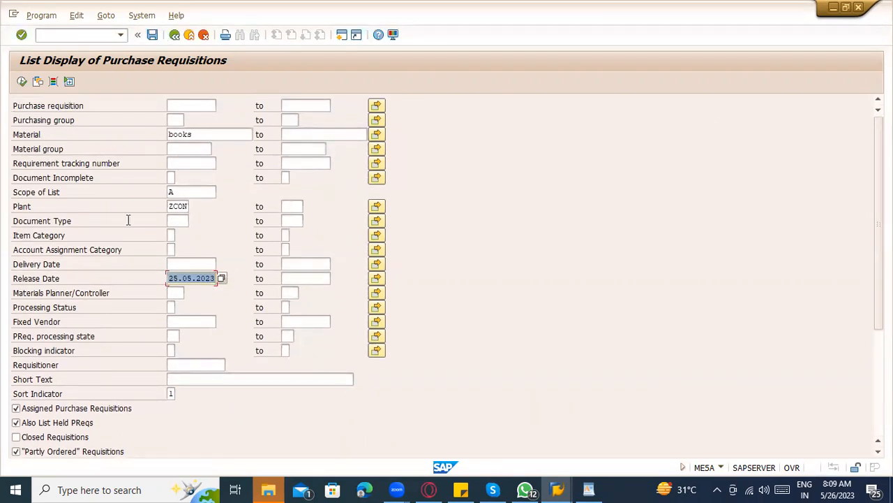
# Add the Account Assignment field 'Created on' as a dynamic selection criterion.
pyautogui.click(53, 82)
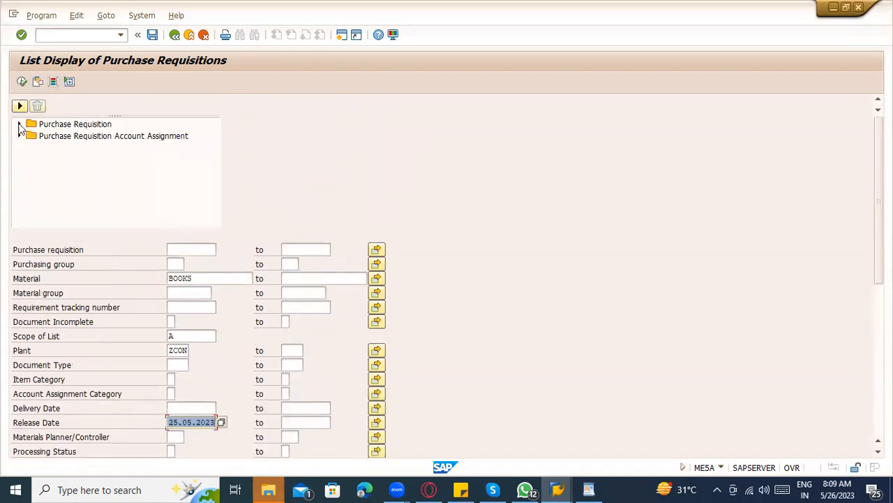
pyautogui.click(21, 124)
pyautogui.scroll(-1, 98, 199)
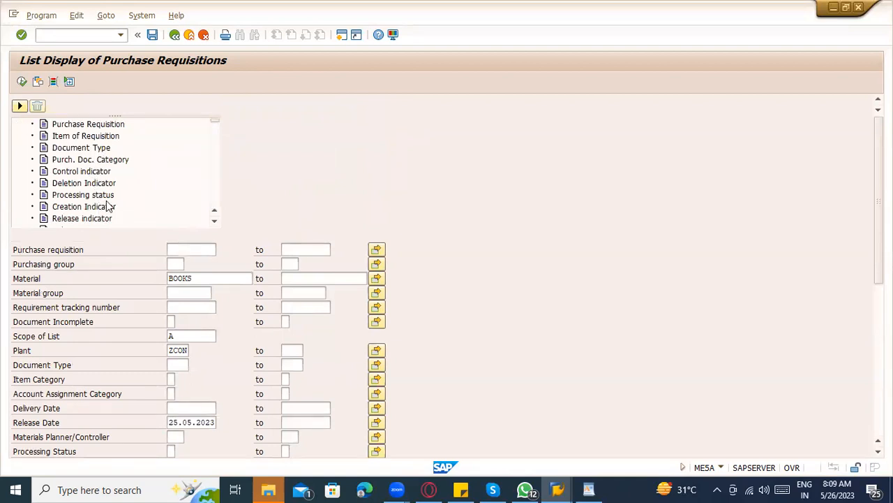
pyautogui.scroll(-1, 107, 206)
pyautogui.scroll(-1, 115, 203)
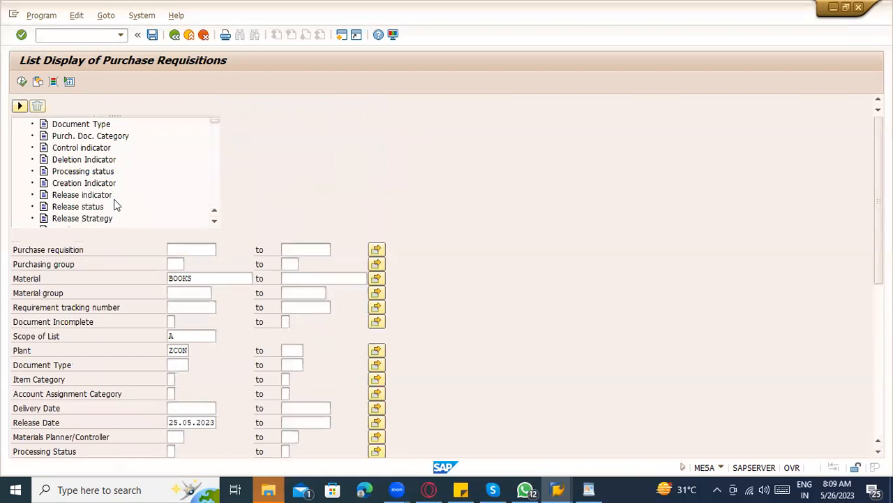
pyautogui.scroll(-1, 116, 204)
pyautogui.scroll(3, 115, 204)
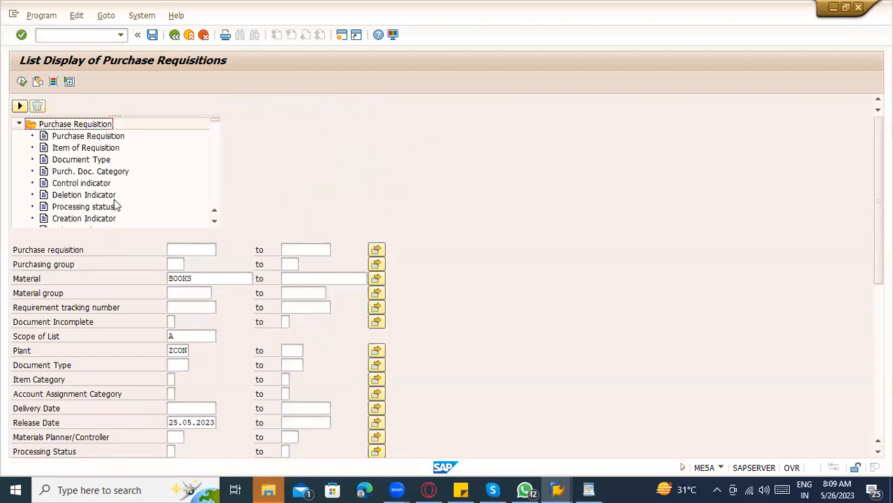
pyautogui.click(18, 124)
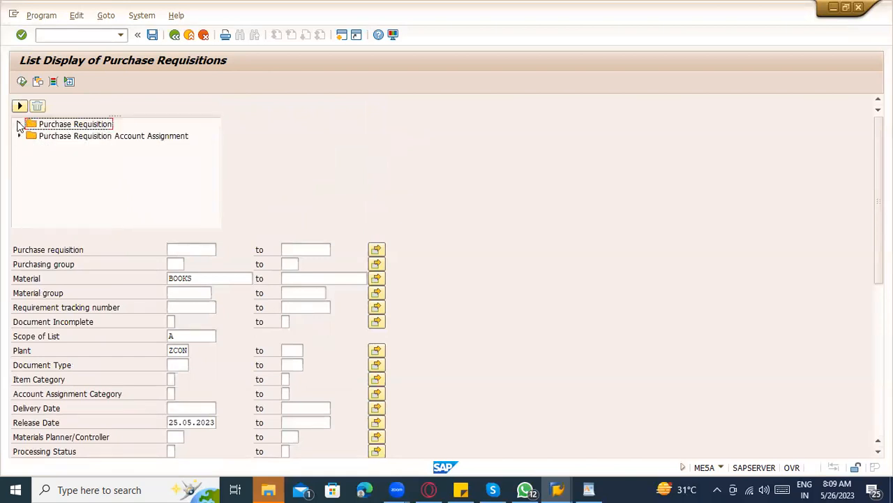
pyautogui.click(19, 135)
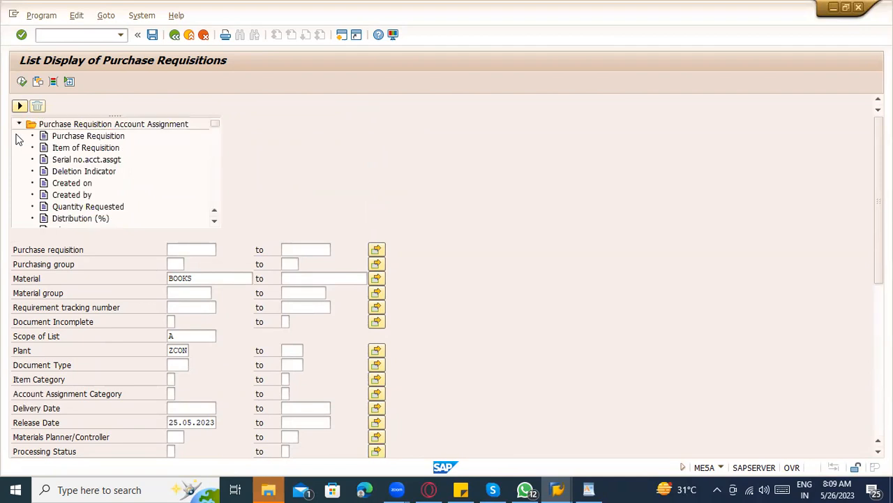
pyautogui.scroll(1, 19, 139)
pyautogui.click(82, 196)
pyautogui.click(82, 196)
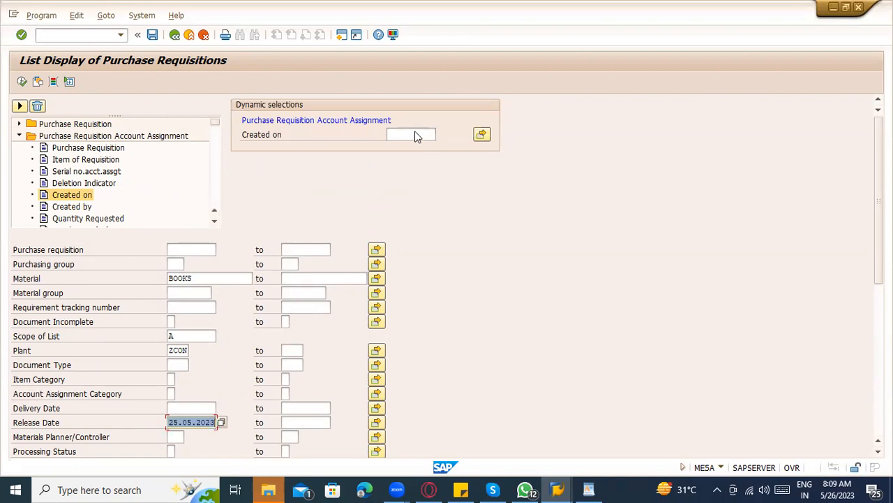
# Set Created on to 25.05.2023, clear the release date, and execute the list.
pyautogui.click(416, 135)
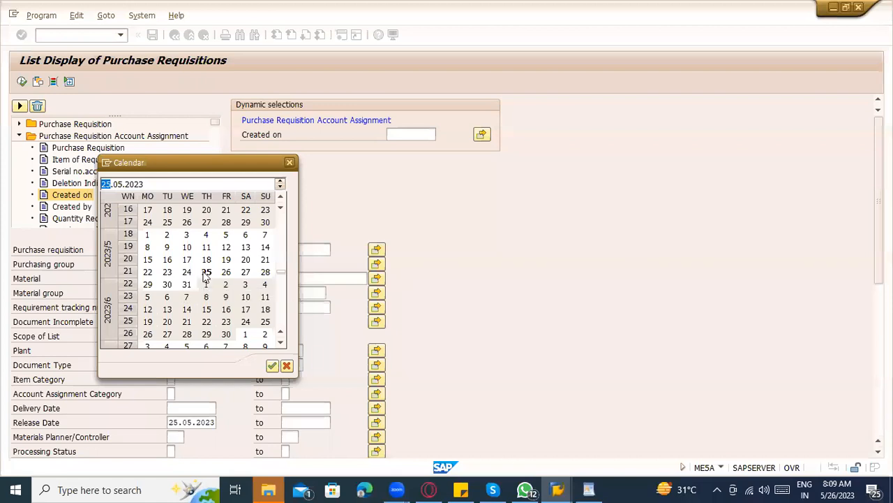
pyautogui.doubleClick(206, 272)
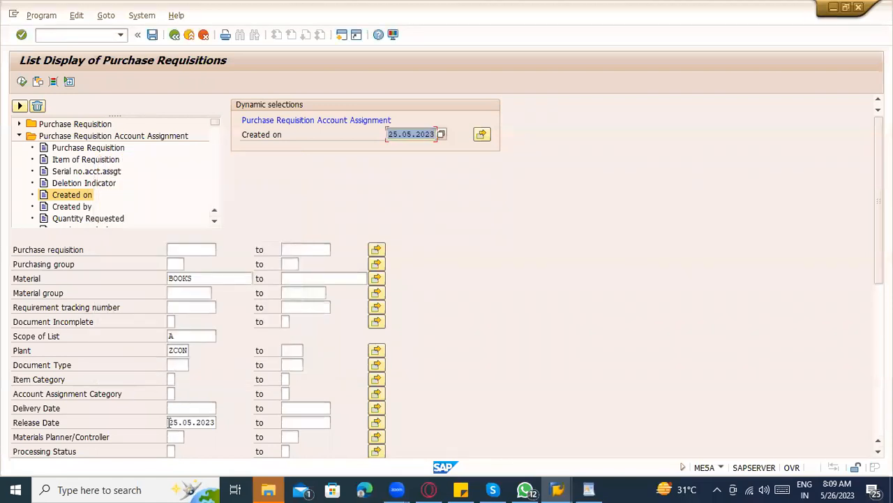
pyautogui.moveTo(168, 422); pyautogui.dragTo(222, 422)
pyautogui.press('BackSpace')
pyautogui.click(219, 375)
pyautogui.click(21, 81)
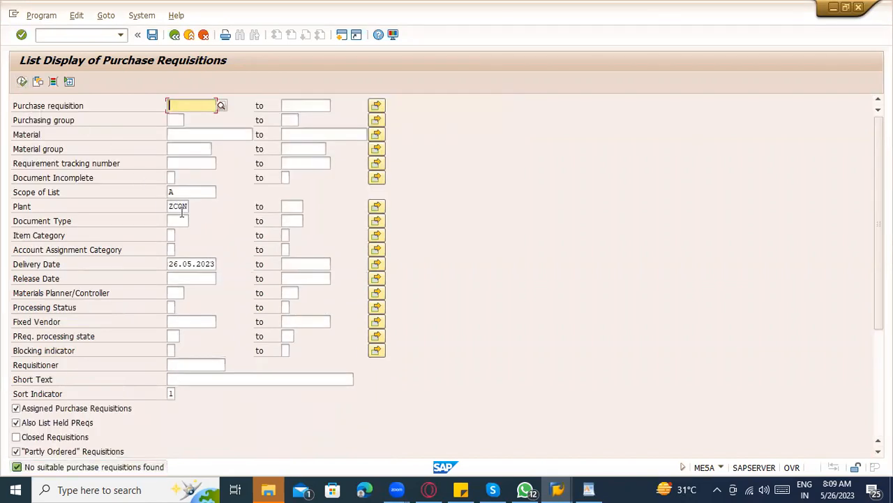
# Add the Purchase Requisition field 'Changed on' as a dynamic selection criterion.
pyautogui.click(56, 84)
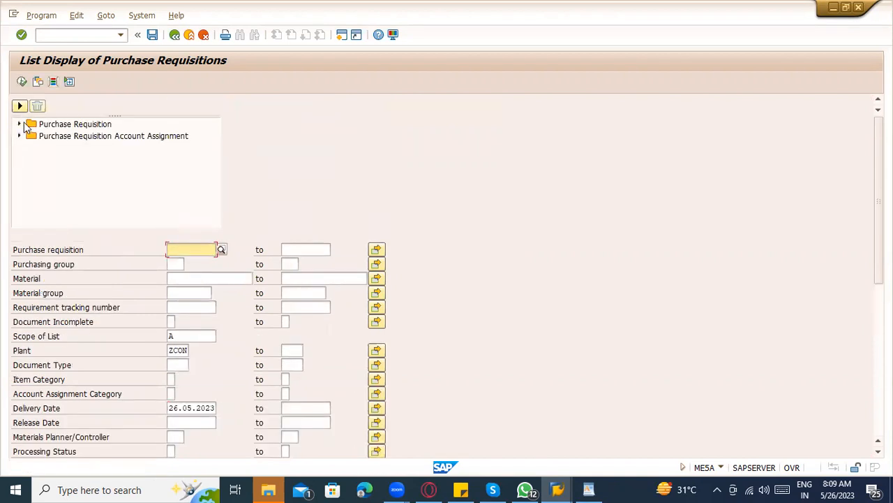
pyautogui.click(19, 124)
pyautogui.scroll(-3, 130, 175)
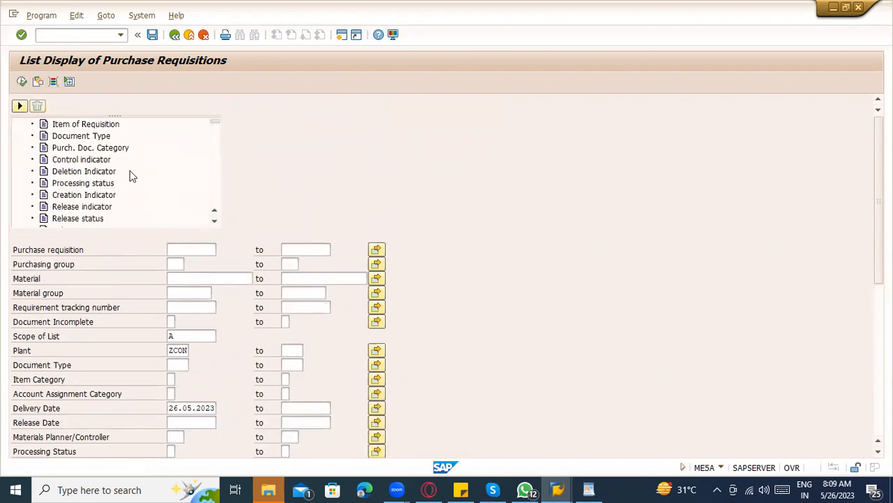
pyautogui.scroll(-3, 131, 177)
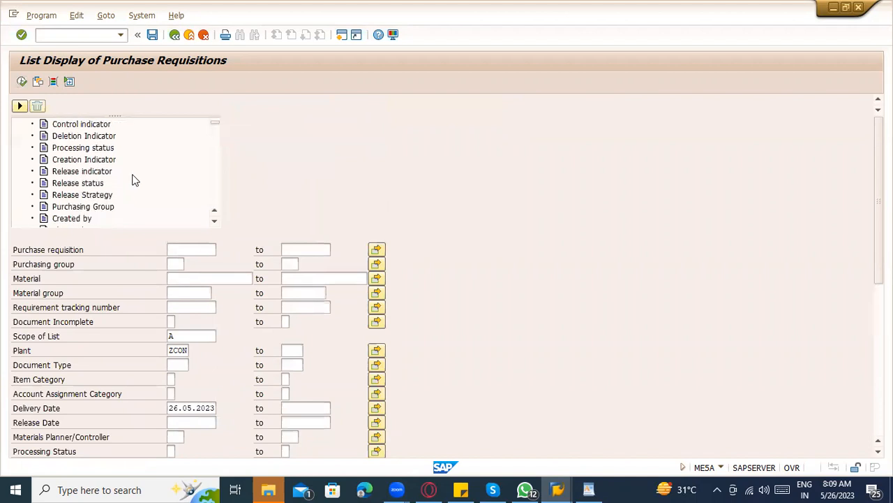
pyautogui.click(74, 218)
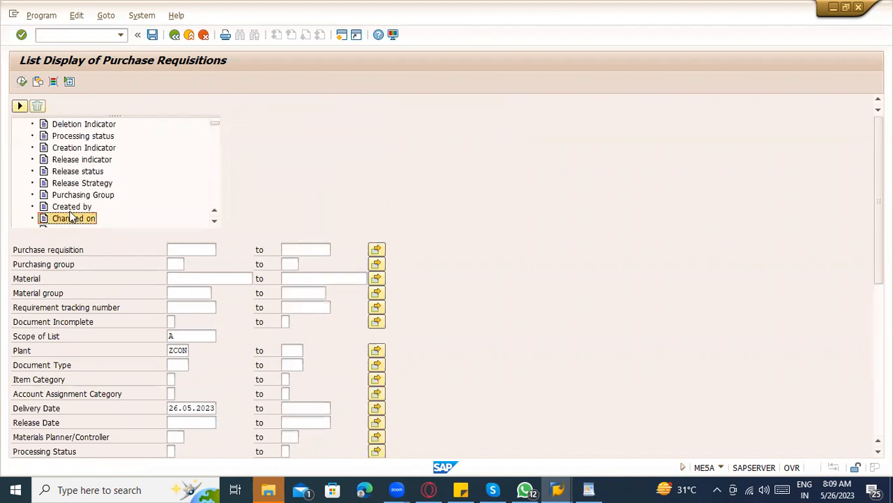
pyautogui.doubleClick(72, 217)
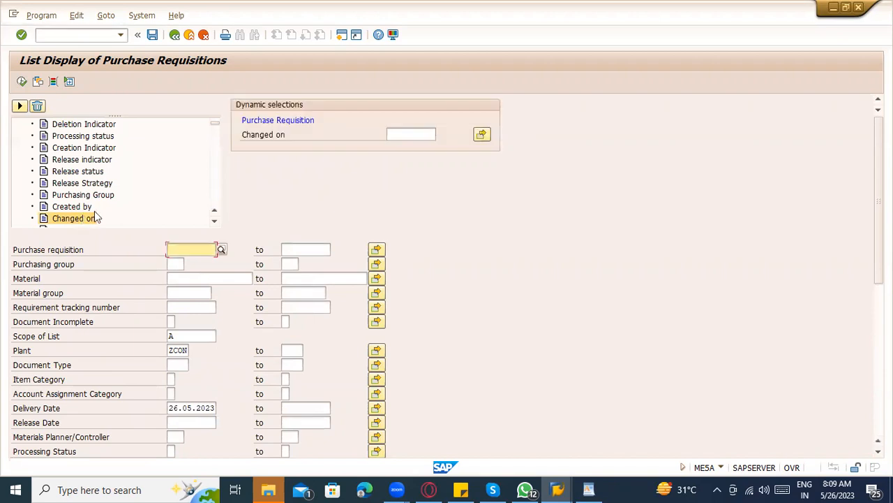
# Set Changed on to 25.05.2023, clear the delivery date, and execute the list.
pyautogui.click(393, 133)
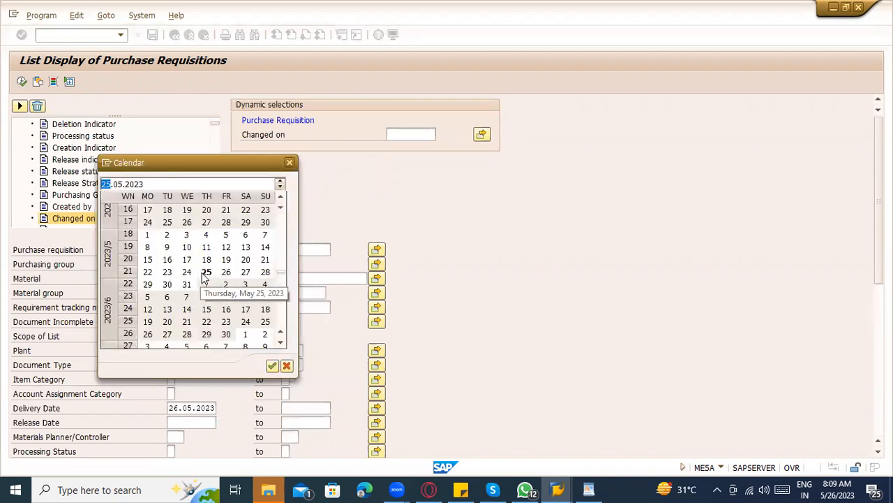
pyautogui.doubleClick(206, 272)
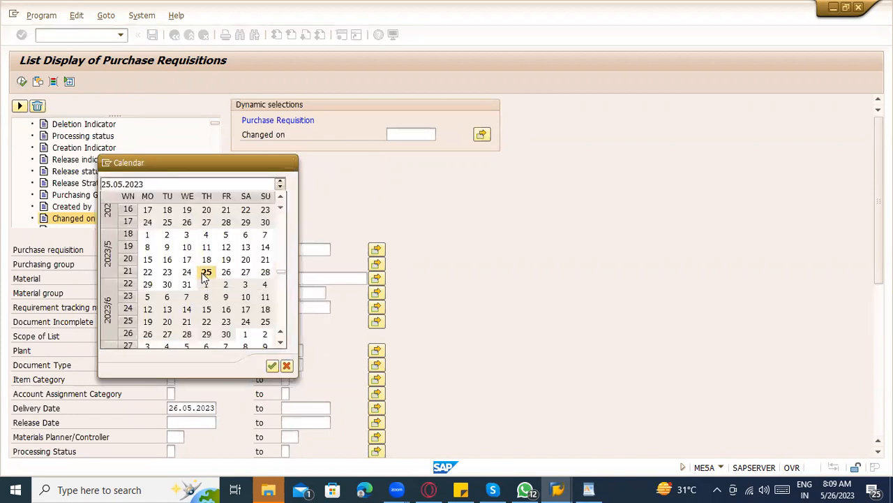
pyautogui.moveTo(170, 407); pyautogui.dragTo(231, 397)
pyautogui.press('Delete')
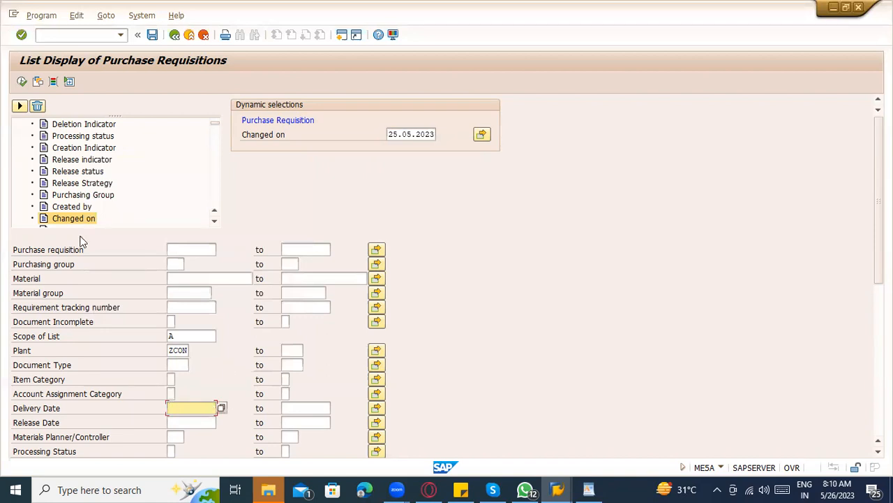
pyautogui.click(22, 82)
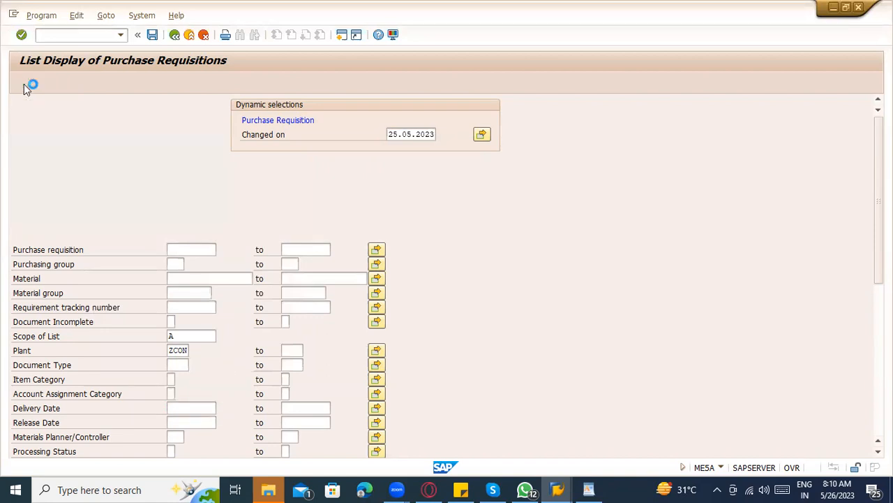
# Set delivery dates 26.05.2023 to 31.05.2023 and material books, then execute the list.
pyautogui.scroll(-3, 289, 328)
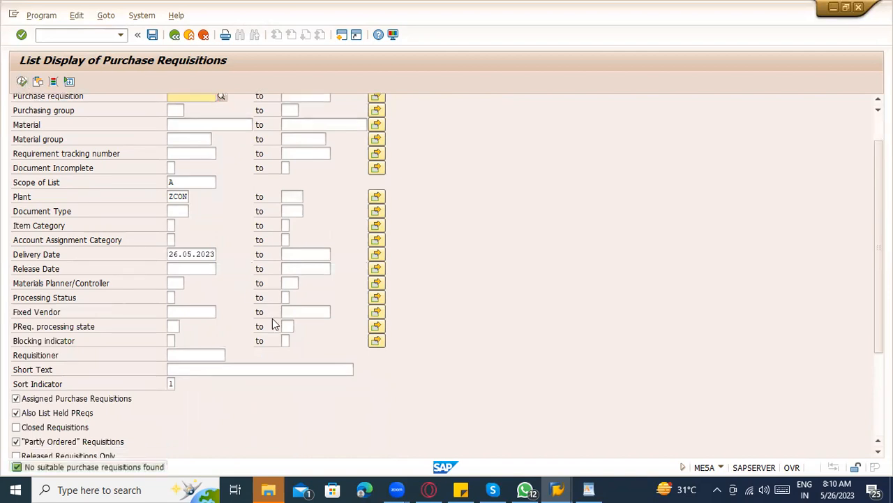
pyautogui.scroll(-2, 196, 312)
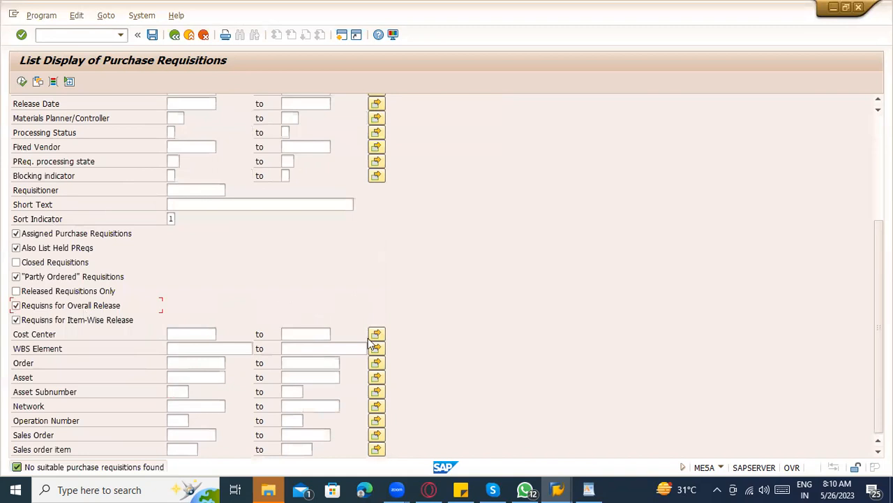
pyautogui.scroll(3, 305, 305)
pyautogui.scroll(1, 238, 284)
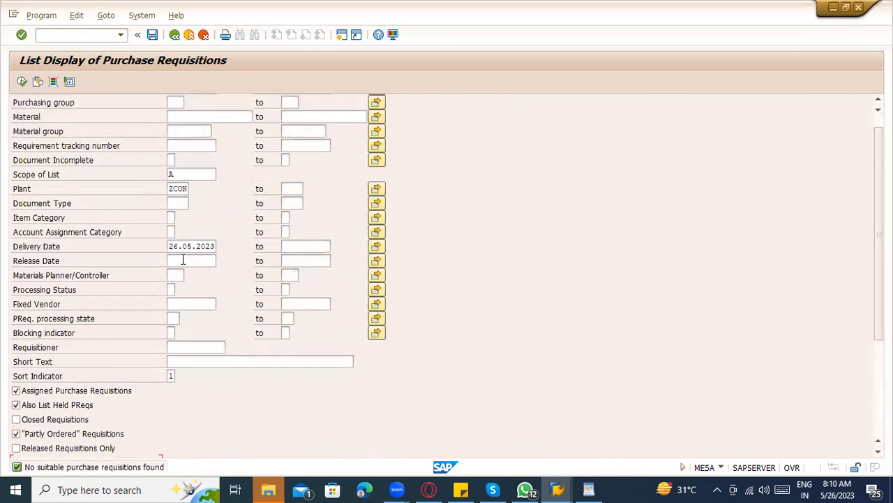
pyautogui.moveTo(170, 246); pyautogui.dragTo(252, 248)
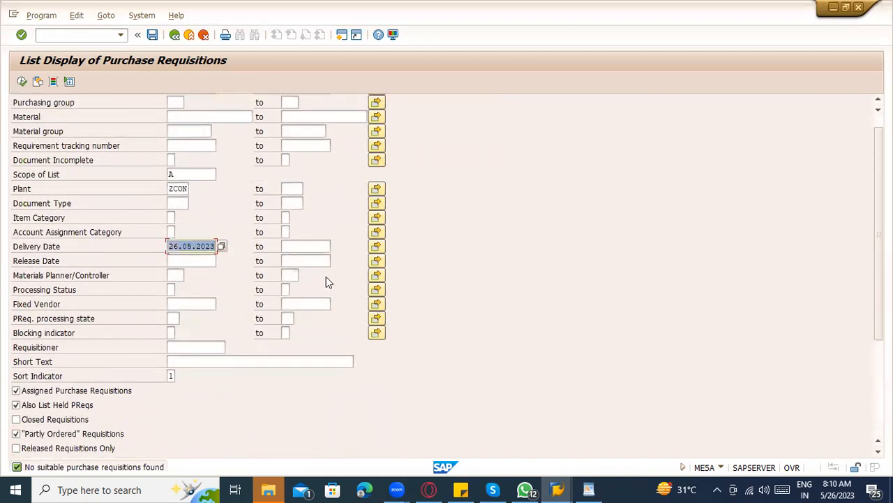
pyautogui.click(317, 249)
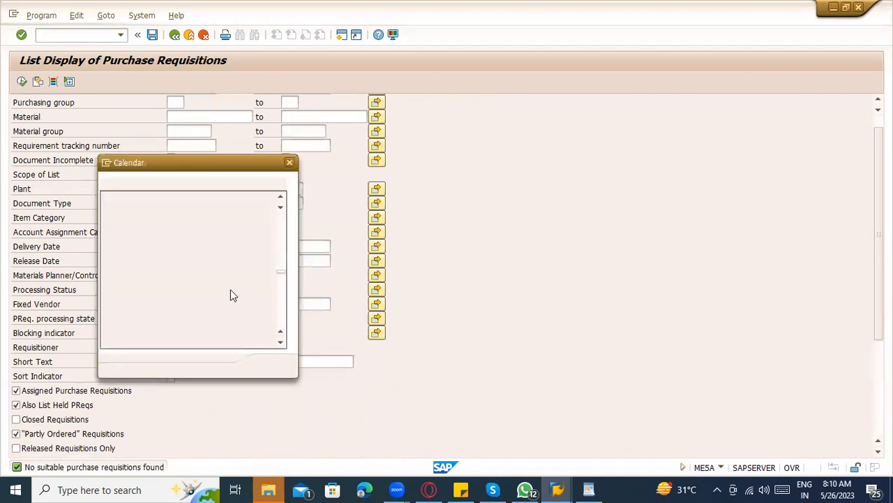
pyautogui.doubleClick(187, 285)
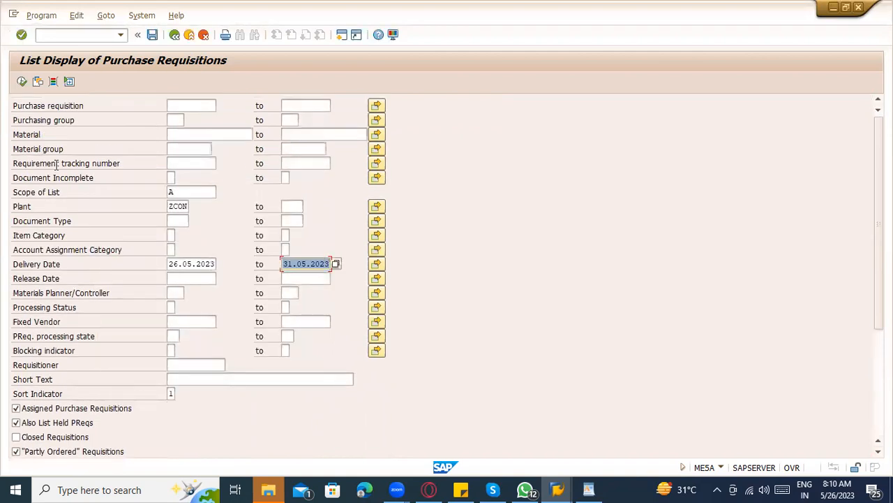
pyautogui.click(186, 137)
pyautogui.write('books')
pyautogui.click(23, 82)
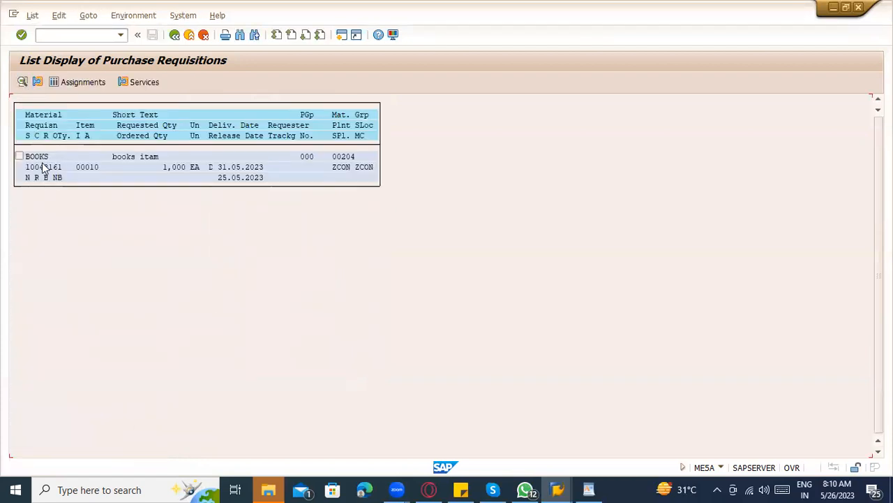
# Open requisition 10048161 from the list, copy its number, and return to the main menu.
pyautogui.doubleClick(44, 168)
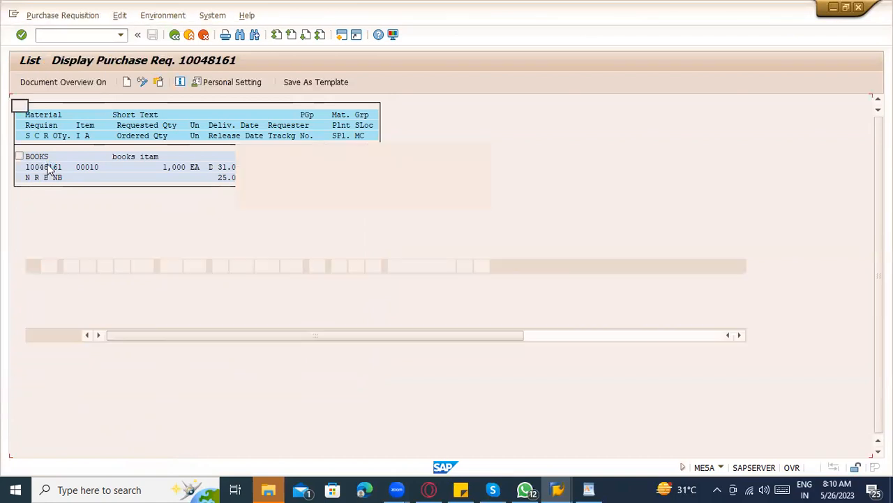
pyautogui.moveTo(171, 105); pyautogui.dragTo(125, 105)
pyautogui.hotkey('ctrl', 'c')
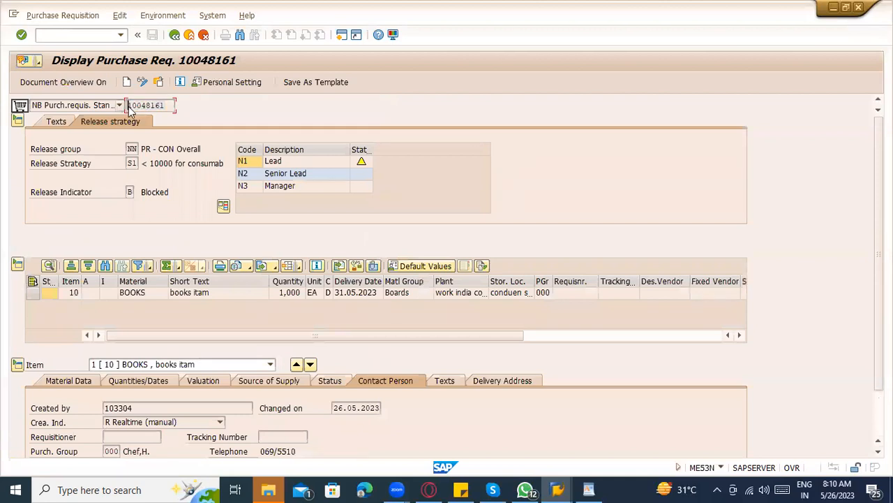
pyautogui.click(114, 35)
pyautogui.write('/n')
pyautogui.press('Return')
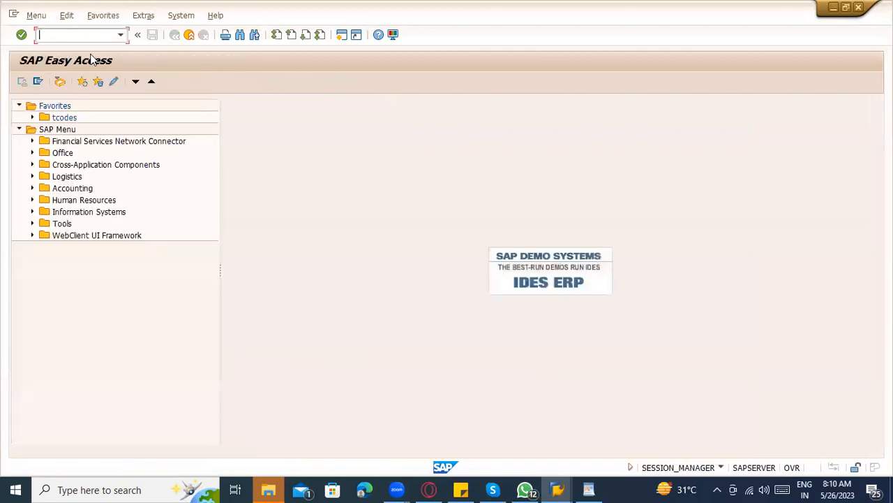
# Run ME53N to display requisition 10048159 with its completed release approvals.
pyautogui.click(586, 488)
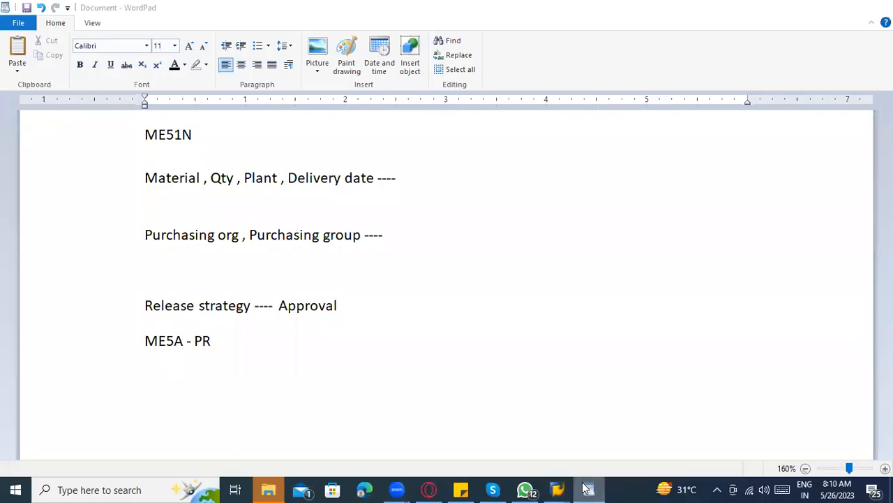
pyautogui.click(586, 488)
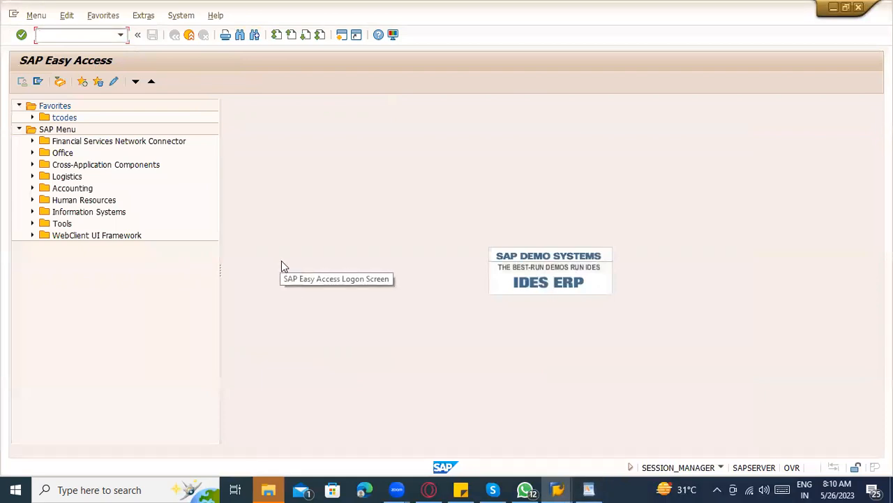
pyautogui.write('me53n')
pyautogui.press('Return')
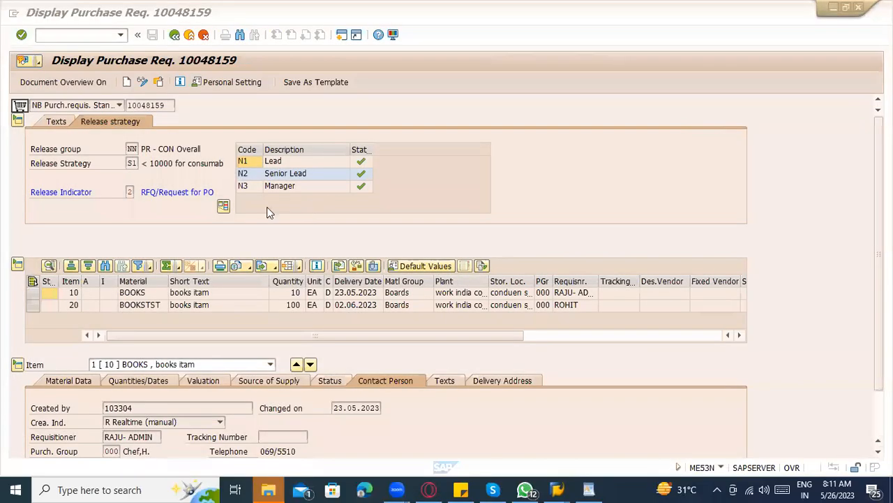
# Load requisition 10048161 as the other document and return to the WordPad notes.
pyautogui.click(159, 82)
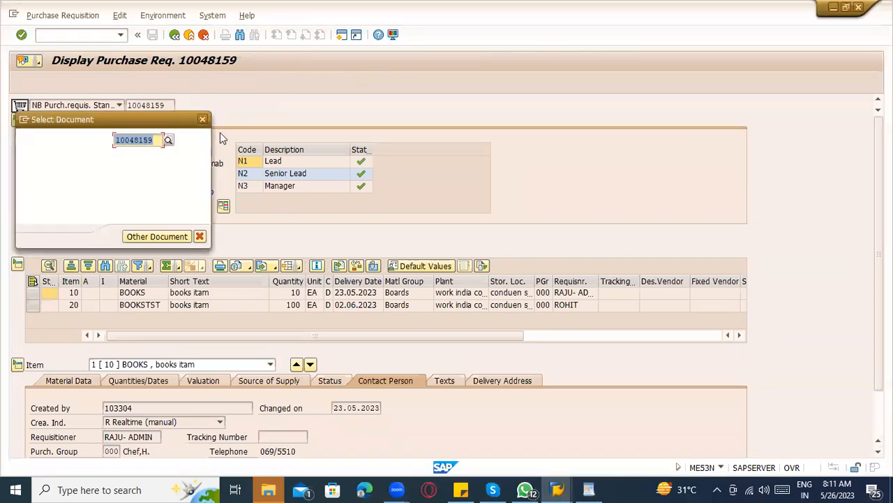
pyautogui.write('10048161')
pyautogui.press('Return')
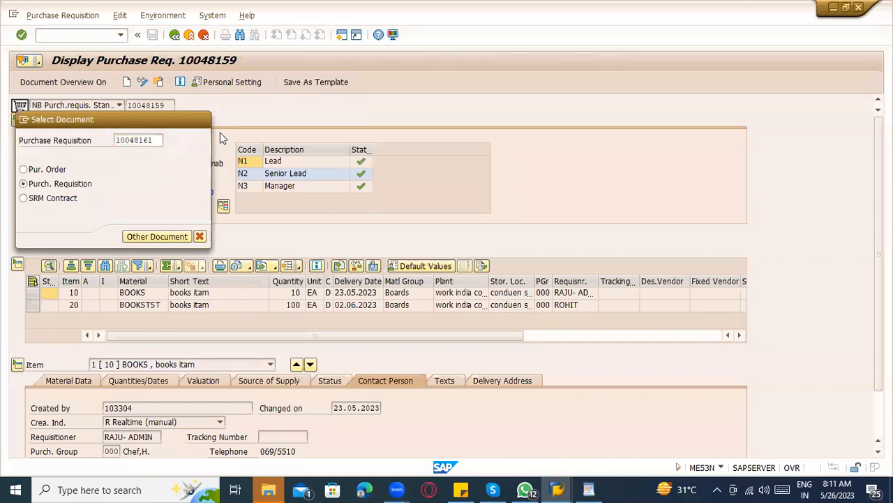
pyautogui.click(594, 489)
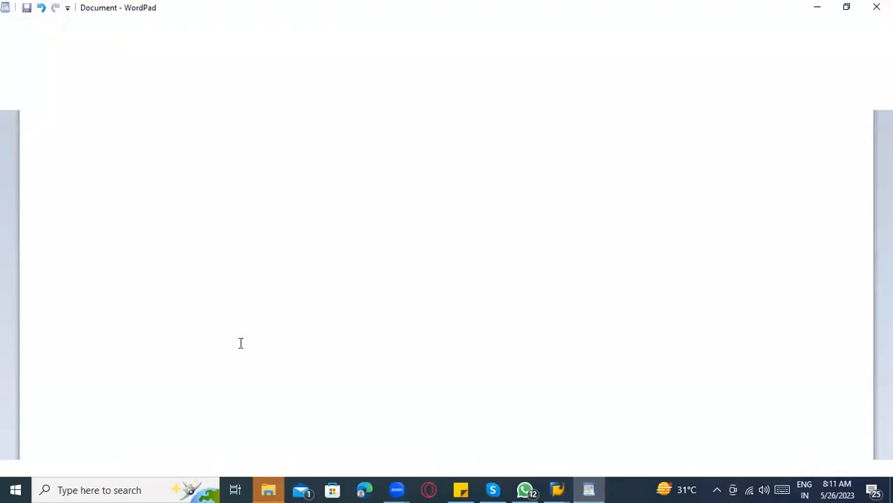
# Finish the 'Table : EBAN' note and copy requisition number 10048161 from SAP.
pyautogui.write('l')
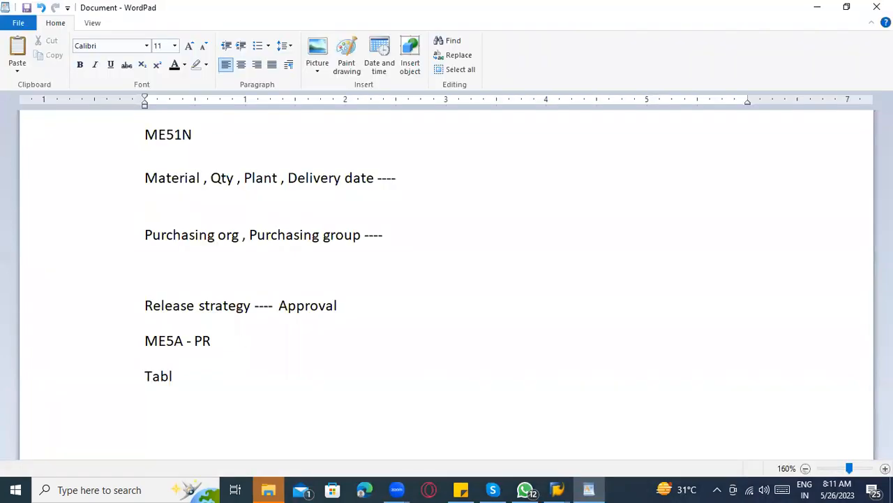
pyautogui.write('e : EBAN')
pyautogui.hotkey('alt', 'Tab')
pyautogui.moveTo(168, 105); pyautogui.dragTo(114, 105)
pyautogui.hotkey('ctrl', 'c')
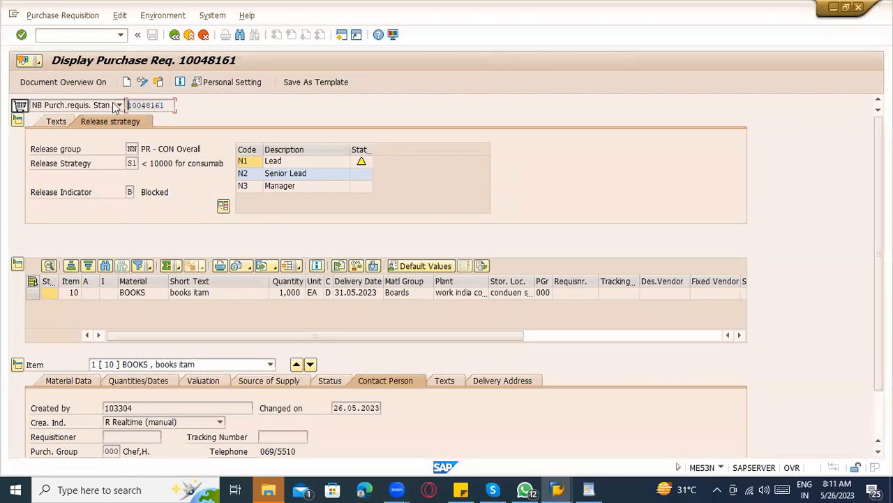
pyautogui.hotkey('alt', 'Tab')
# Paste 10048161 into the notes and review the Manager and Lead approval levels in SAP.
pyautogui.hotkey('ctrl', 'v')
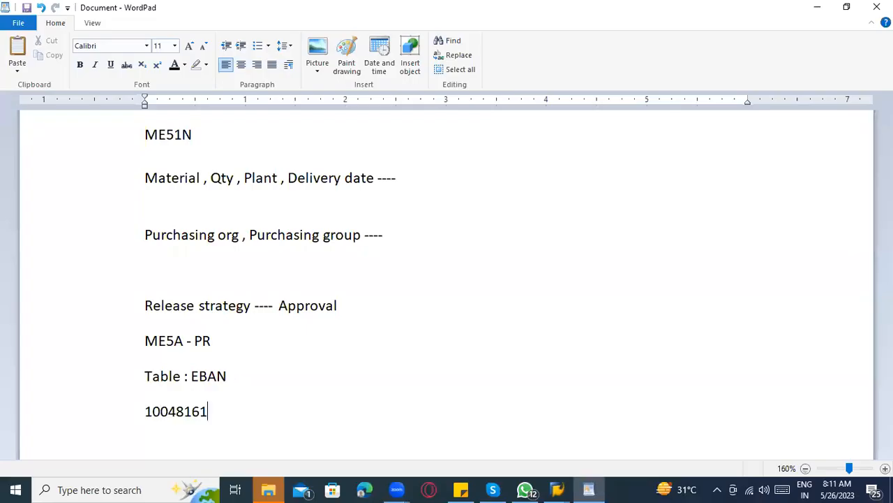
pyautogui.press('Return')
pyautogui.hotkey('alt', 'Tab')
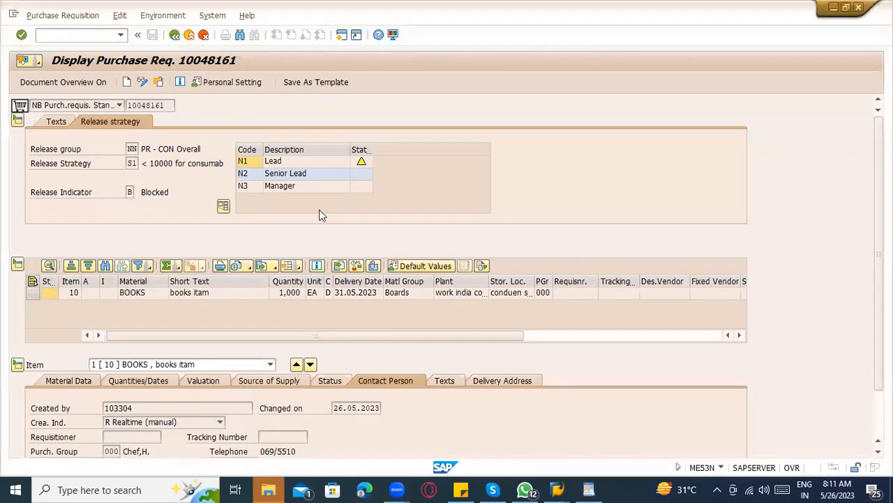
pyautogui.click(281, 185)
pyautogui.click(279, 162)
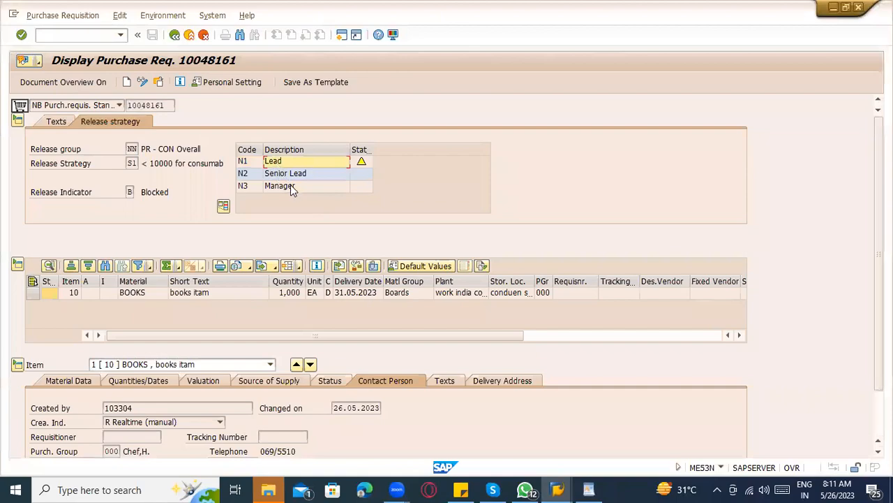
pyautogui.hotkey('alt', 'Tab')
# Add notes 'PR release ---- ME54N --- Overall release' and 'ME55 ----- individual release'.
pyautogui.write('PR ')
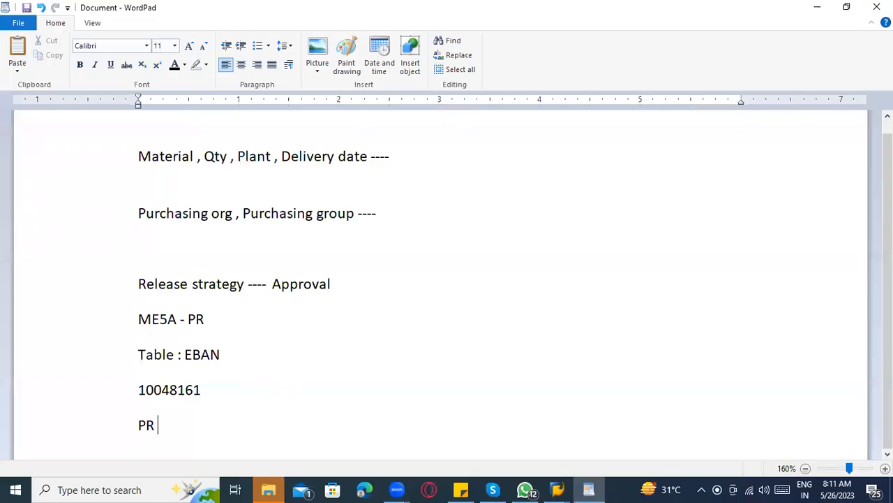
pyautogui.write('release --')
pyautogui.write('-- ')
pyautogui.write('ME53')
pyautogui.press('BackSpace')
pyautogui.write('4N')
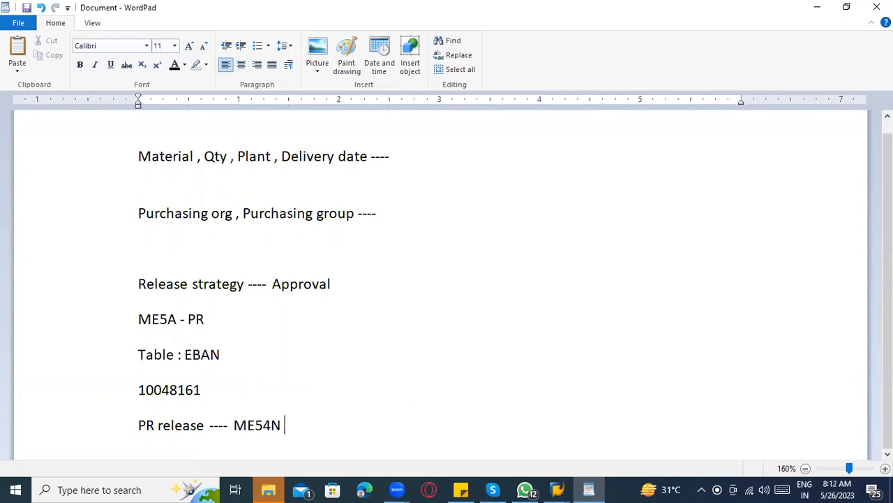
pyautogui.press('Return')
pyautogui.write('ME55')
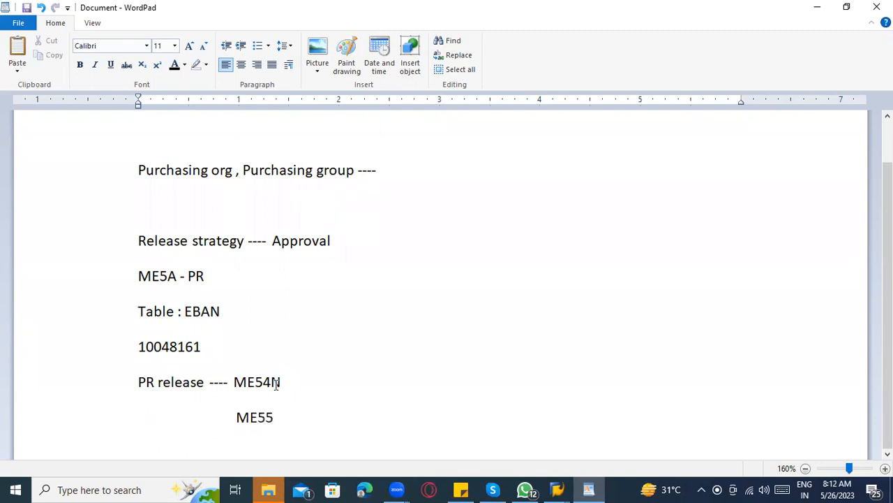
pyautogui.click(299, 393)
pyautogui.write('--- Overall release')
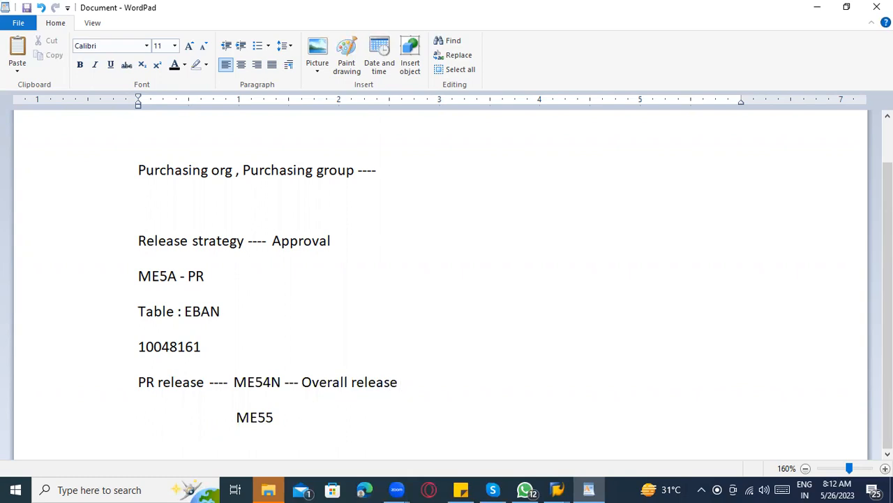
pyautogui.click(315, 415)
pyautogui.write('----- individual release')
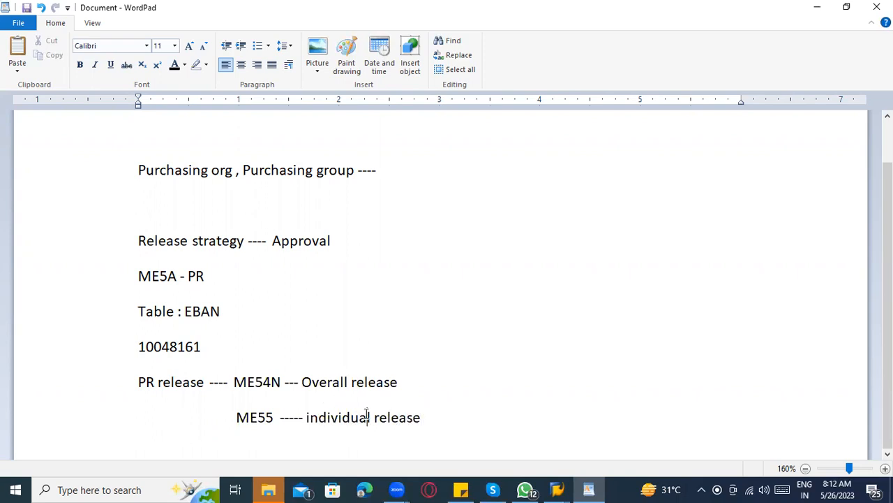
pyautogui.hotkey('alt', 'Tab')
# Run /nME54N and load requisition 10048161 for release.
pyautogui.click(94, 36)
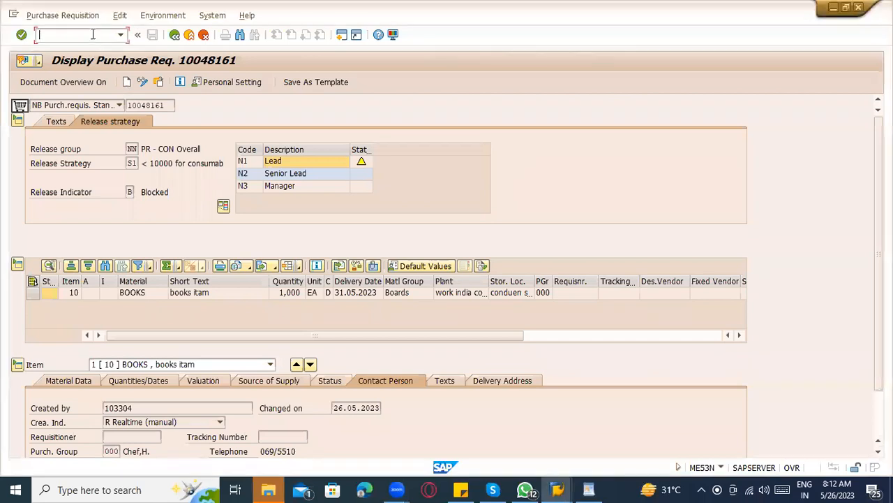
pyautogui.write('/nme54n')
pyautogui.press('Return')
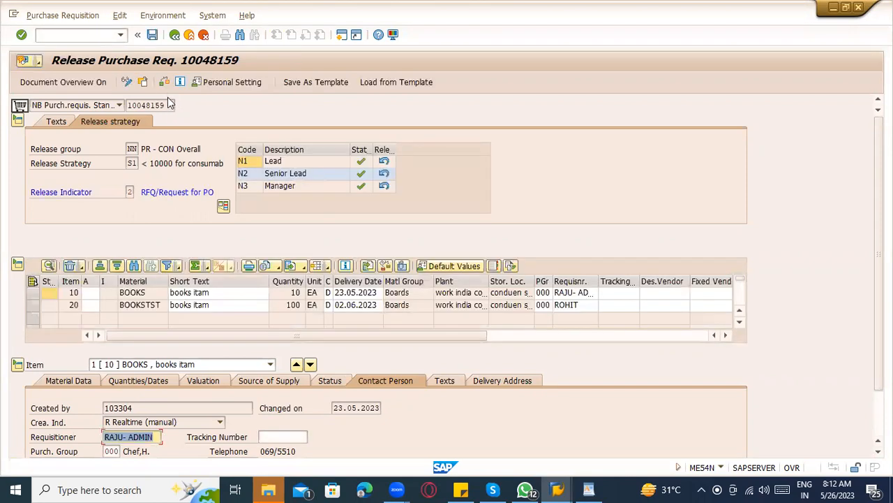
pyautogui.click(145, 87)
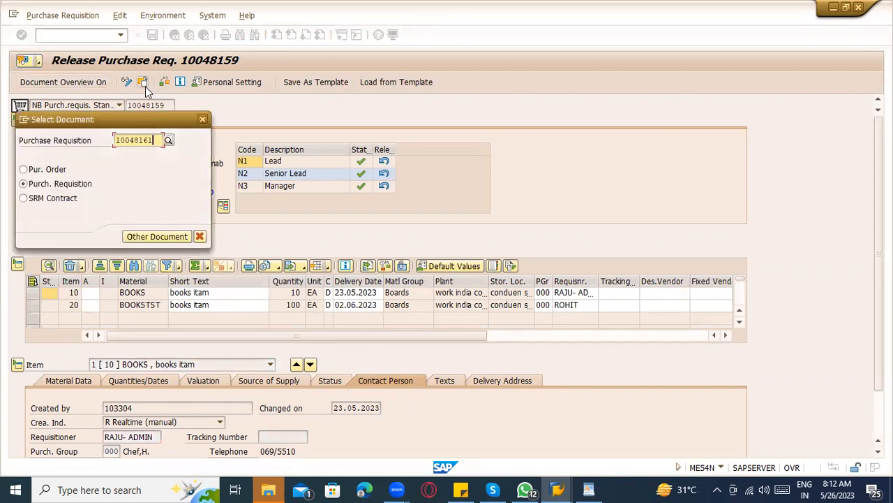
pyautogui.press('Return')
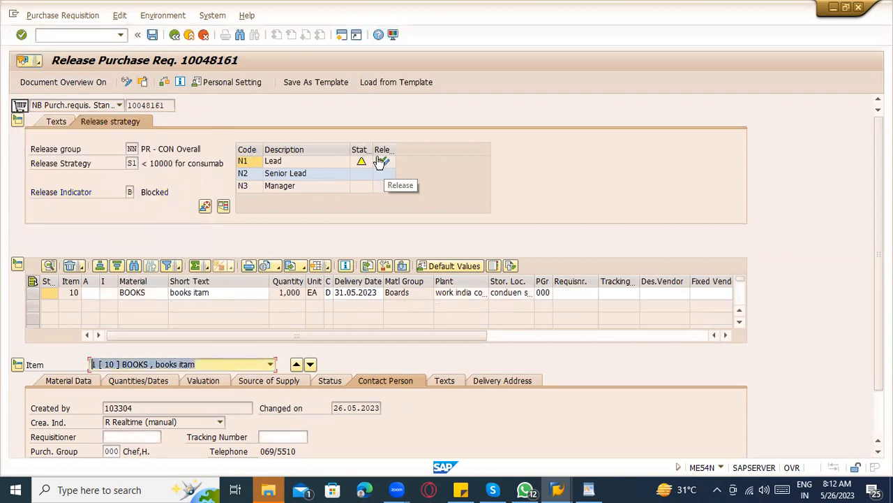
# Release requisition 10048161 at the Lead (N1) and Senior Lead (N2) levels.
pyautogui.click(271, 162)
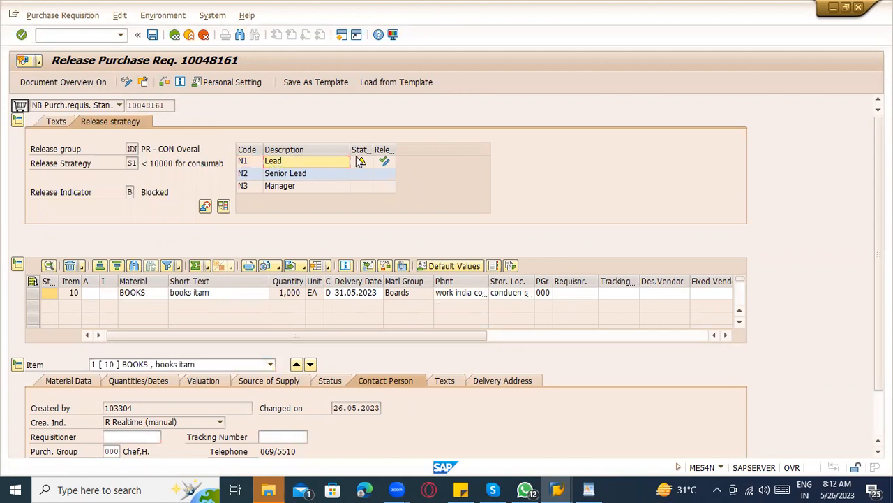
pyautogui.click(384, 161)
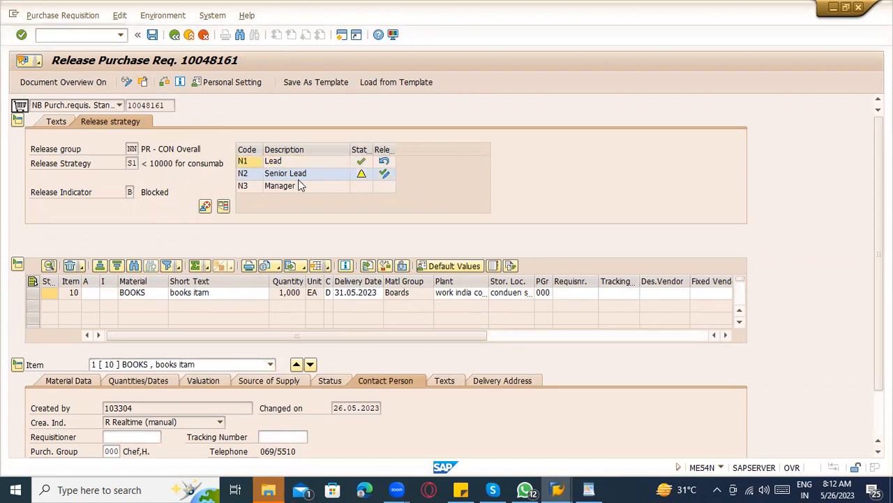
pyautogui.click(385, 173)
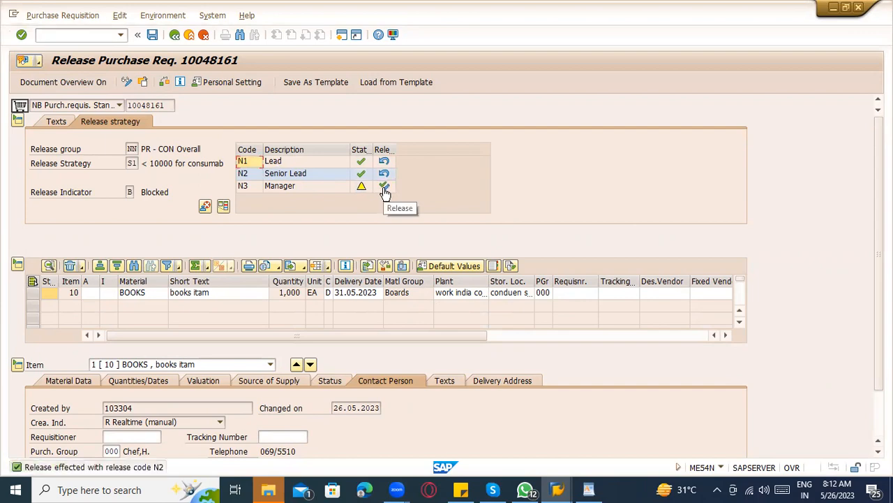
# Start the ME55 collective release of purchase requisitions in a new session.
pyautogui.hotkey('alt', 'Tab')
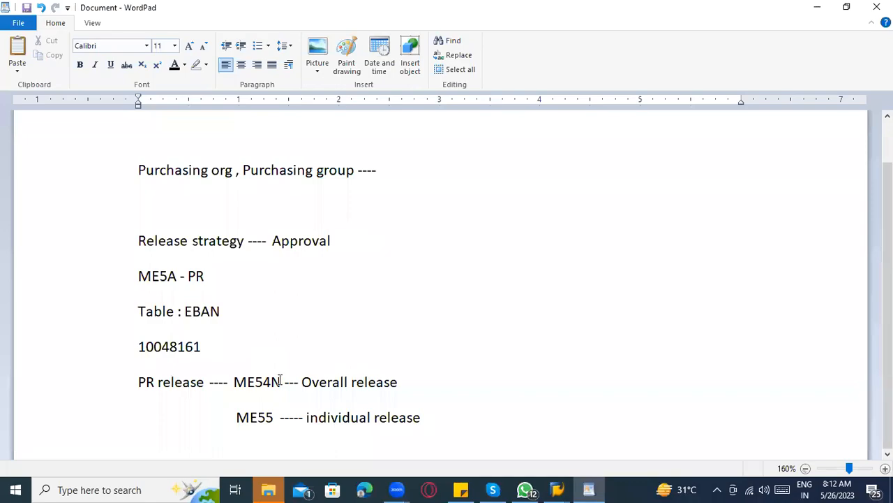
pyautogui.hotkey('alt', 'Tab')
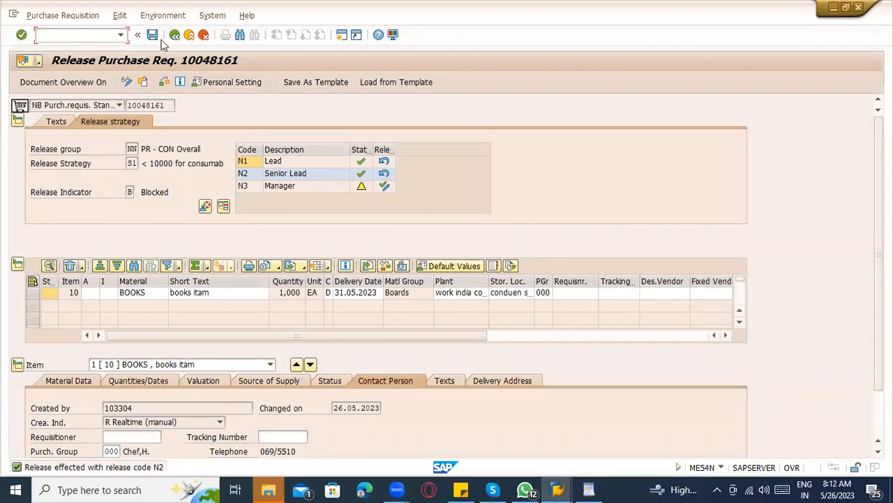
pyautogui.write('/ome55')
pyautogui.press('Return')
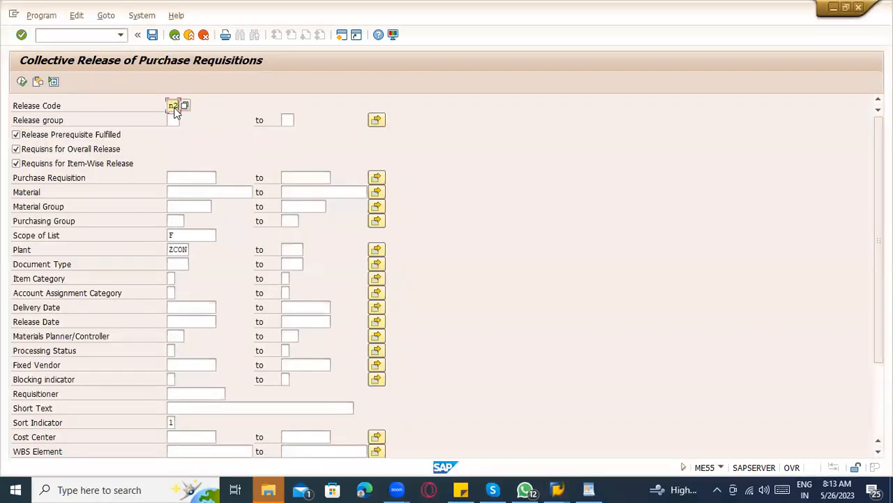
# List requisition 10048161 in ME55 with release code N1 and release group NN.
pyautogui.write('1')
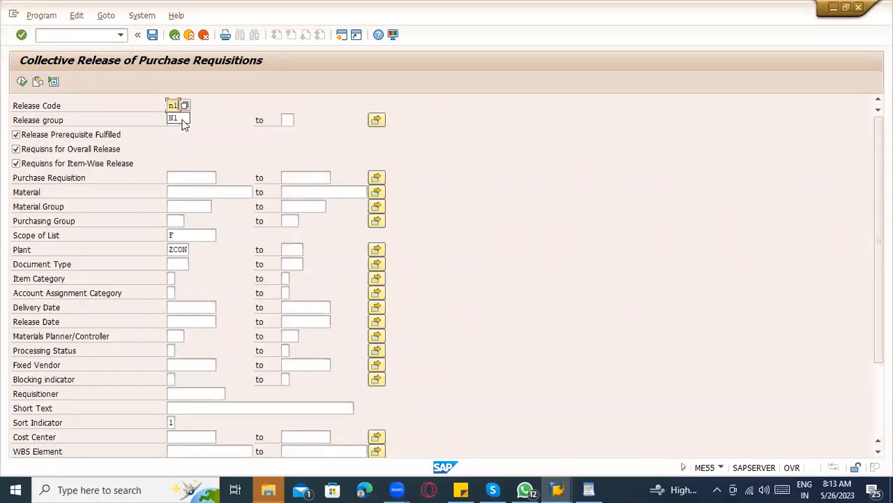
pyautogui.click(77, 110)
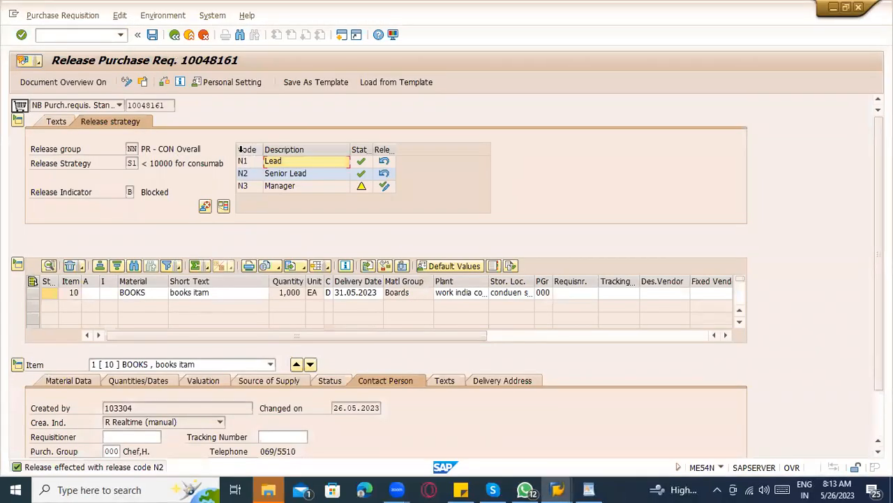
pyautogui.click(244, 149)
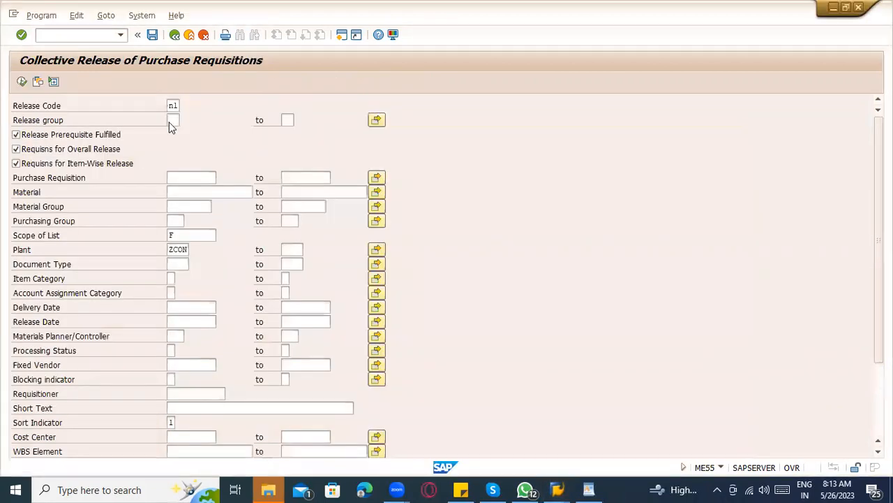
pyautogui.click(171, 122)
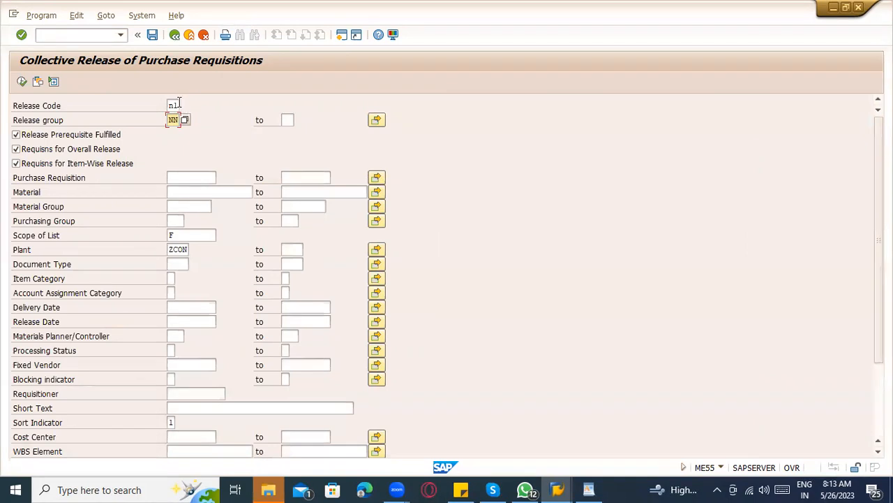
pyautogui.click(189, 178)
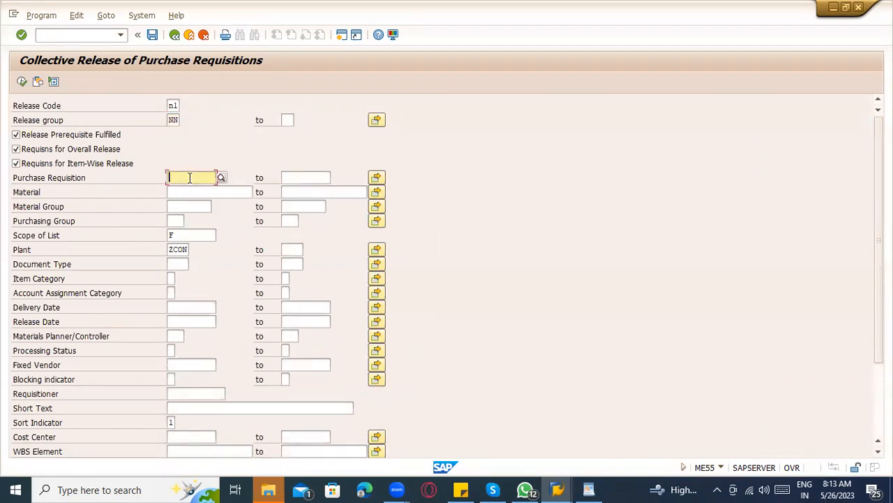
pyautogui.write('10048161')
pyautogui.click(22, 82)
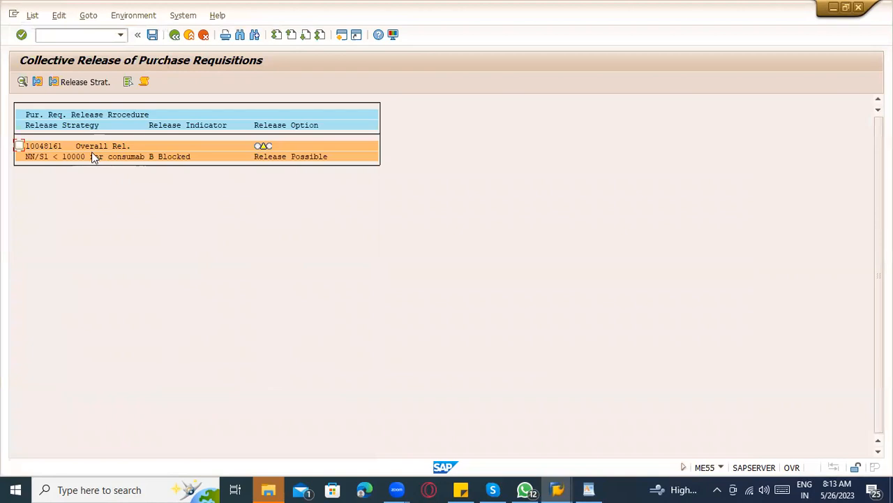
pyautogui.click(70, 158)
# Release requisition 10048161 at the Manager level, save it, and rerun the collective release search.
pyautogui.hotkey('alt', 'Tab')
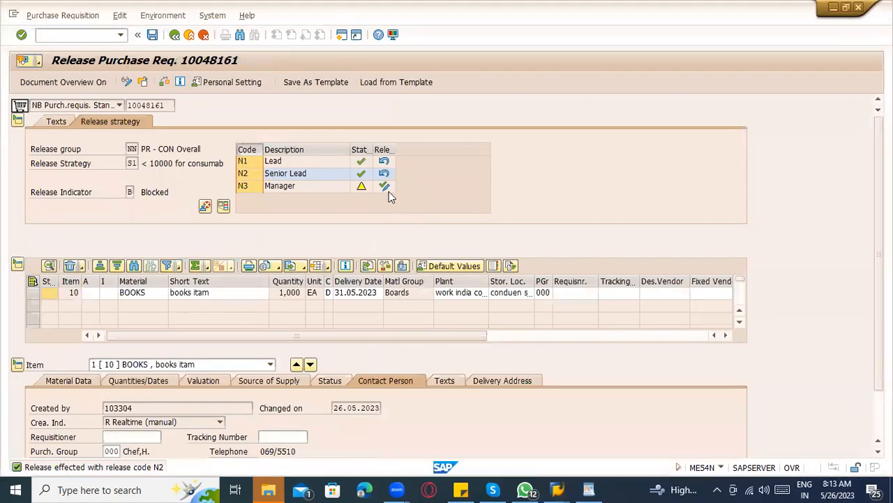
pyautogui.click(386, 188)
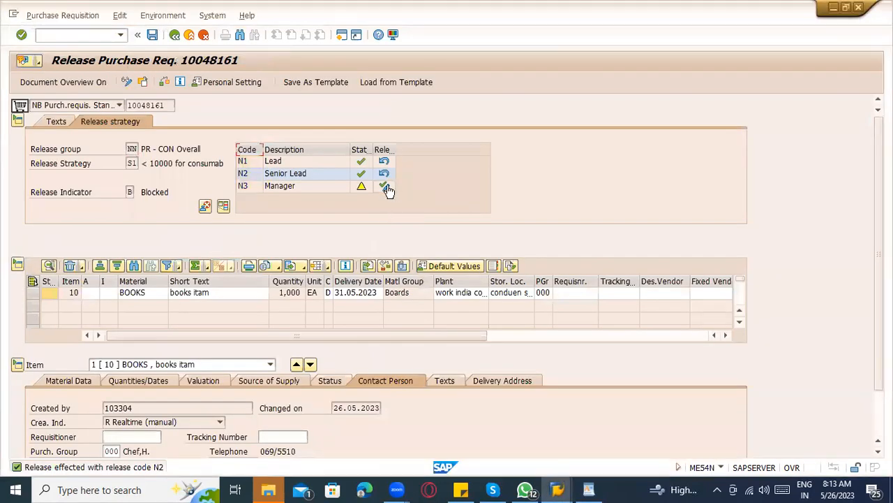
pyautogui.click(151, 34)
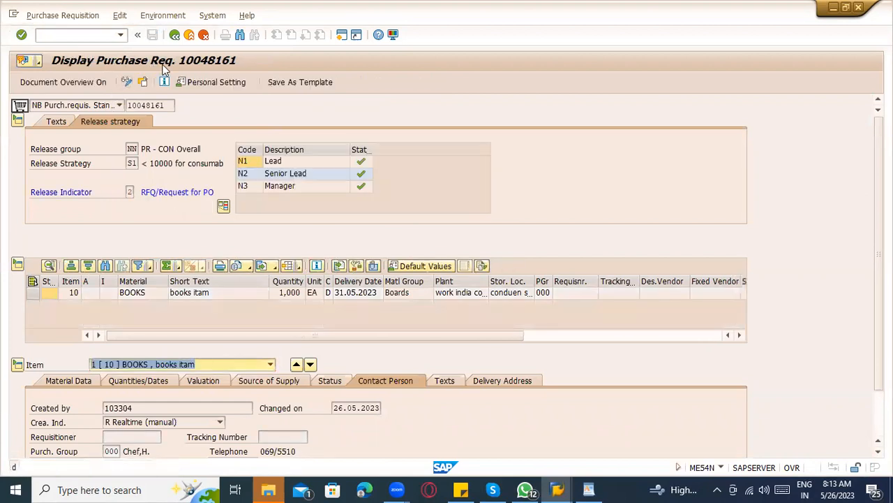
pyautogui.click(175, 34)
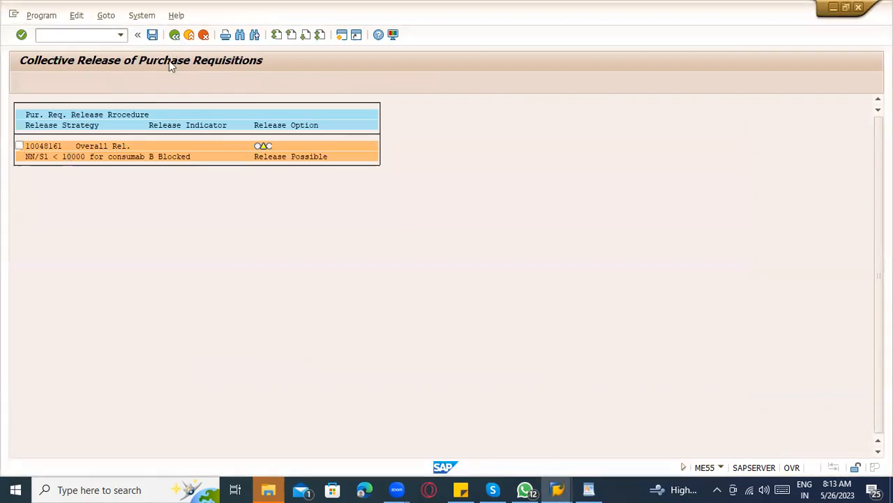
pyautogui.click(175, 34)
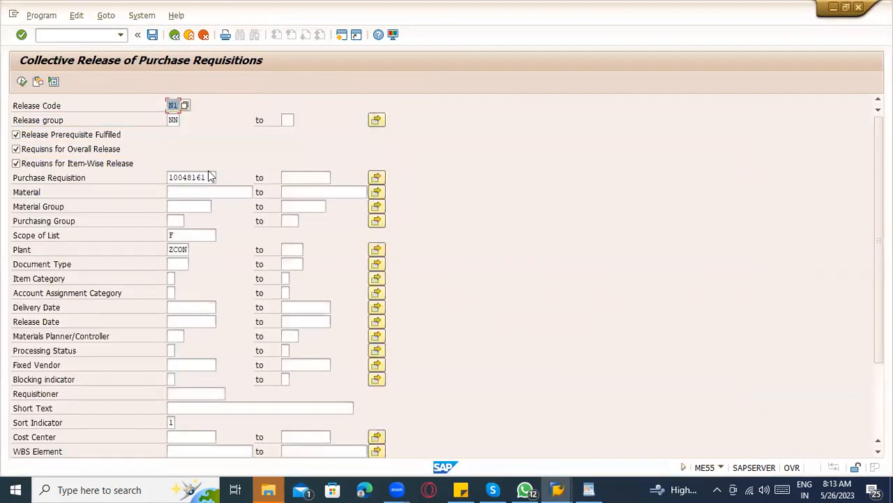
pyautogui.click(208, 178)
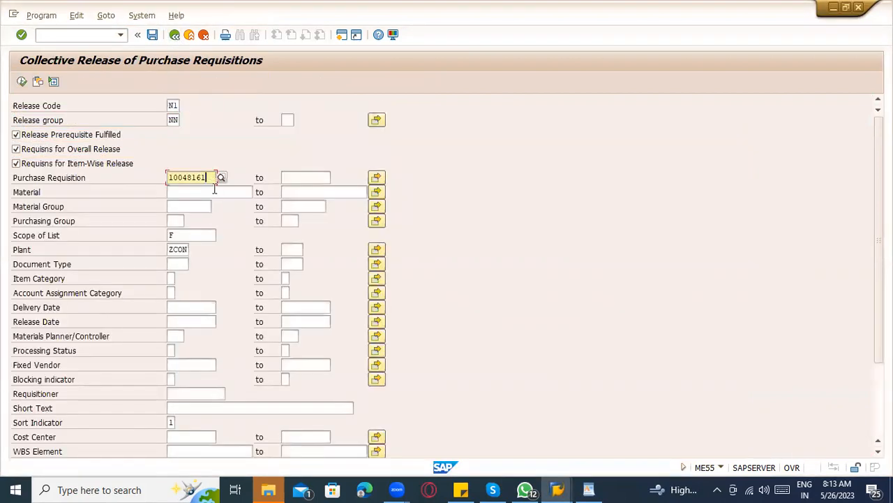
pyautogui.click(23, 83)
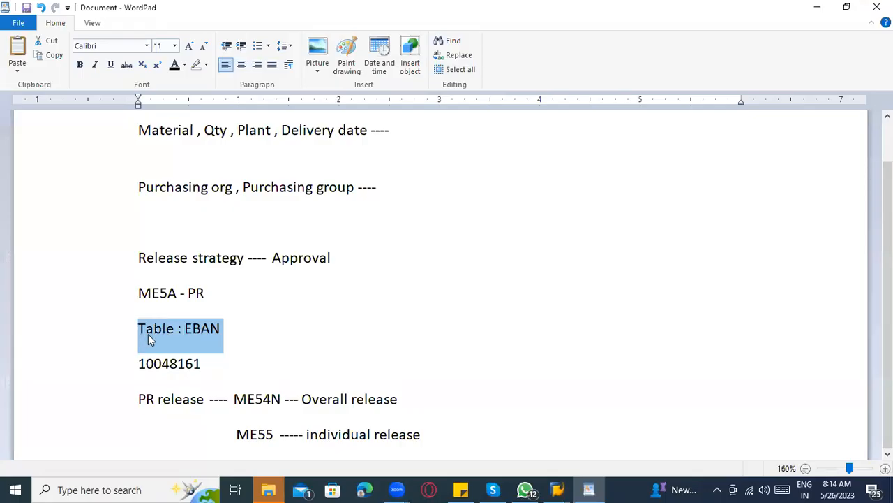
# Add ' , ' after 'Table : EBAN' and ' ( Report)' after 'ME5A - PR' in the notes.
pyautogui.click(282, 323)
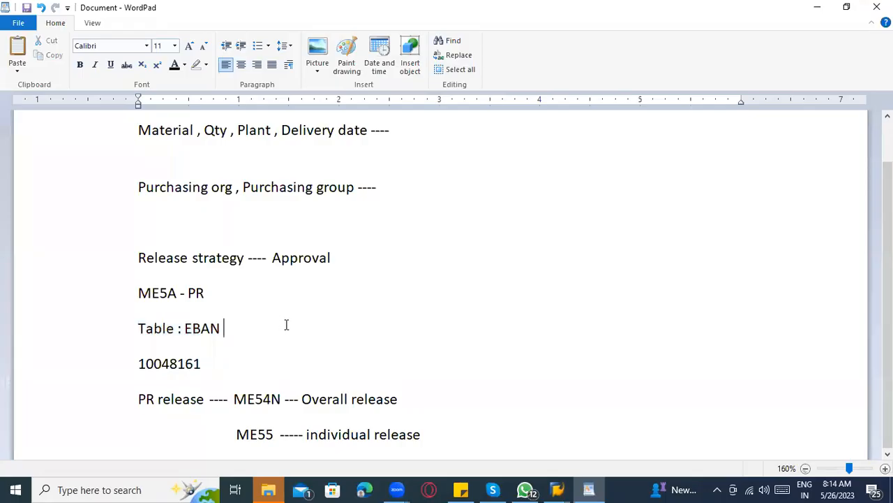
pyautogui.write(',')
pyautogui.click(241, 293)
pyautogui.write('( Report)')
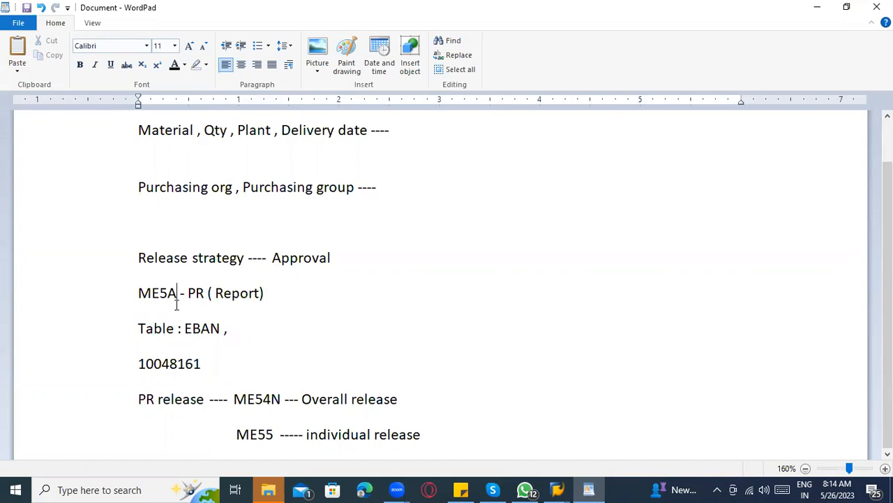
# Back in SAP, enter /nme5 in the command field.
pyautogui.hotkey('alt', 'Tab')
pyautogui.click(87, 41)
pyautogui.write('/nme')
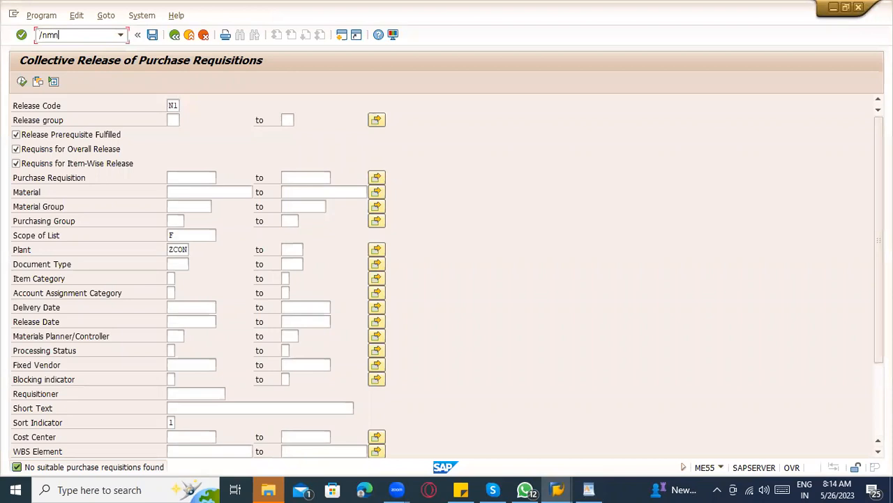
pyautogui.write('5a')
# Run the requisition list, then rerun it without the 26.05.2023 delivery date filter.
pyautogui.press('Return')
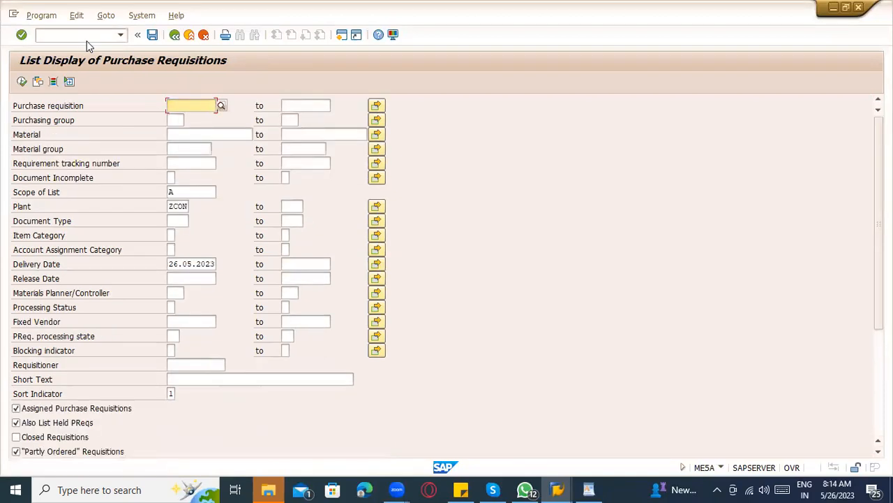
pyautogui.click(20, 85)
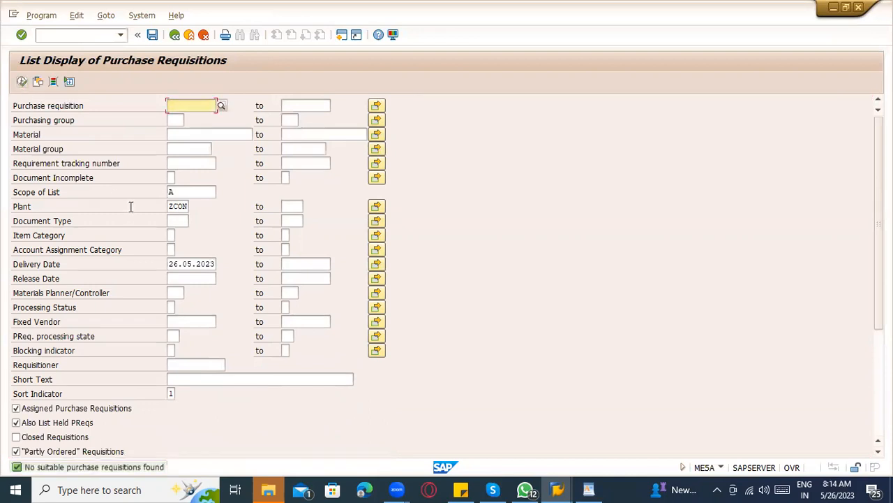
pyautogui.moveTo(171, 263); pyautogui.dragTo(269, 259)
pyautogui.press('Delete')
pyautogui.click(22, 81)
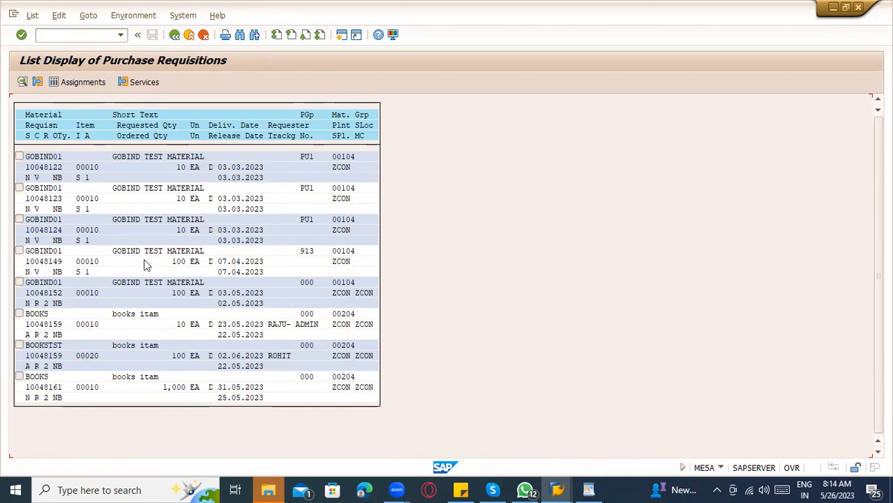
# Try transaction /nme5n, which doesn't exist, and type ME5W at the Easy Access menu.
pyautogui.click(174, 35)
pyautogui.click(90, 32)
pyautogui.write('/nm')
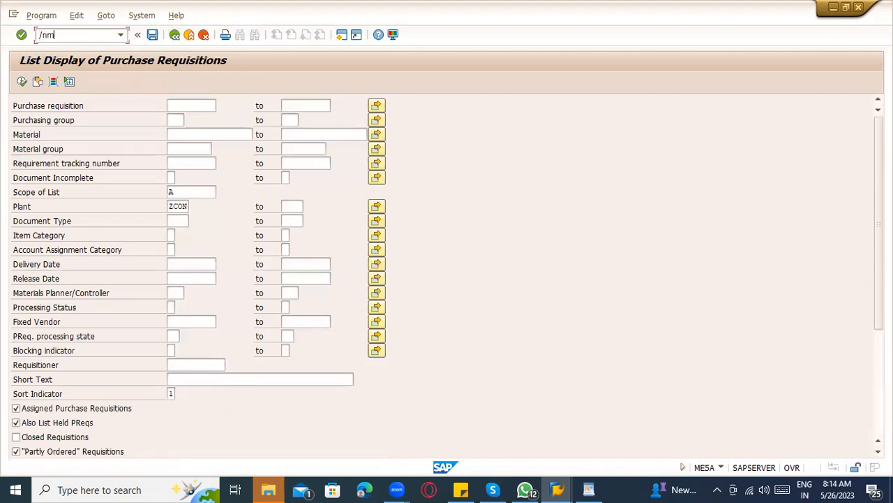
pyautogui.write('e5n')
pyautogui.press('Return')
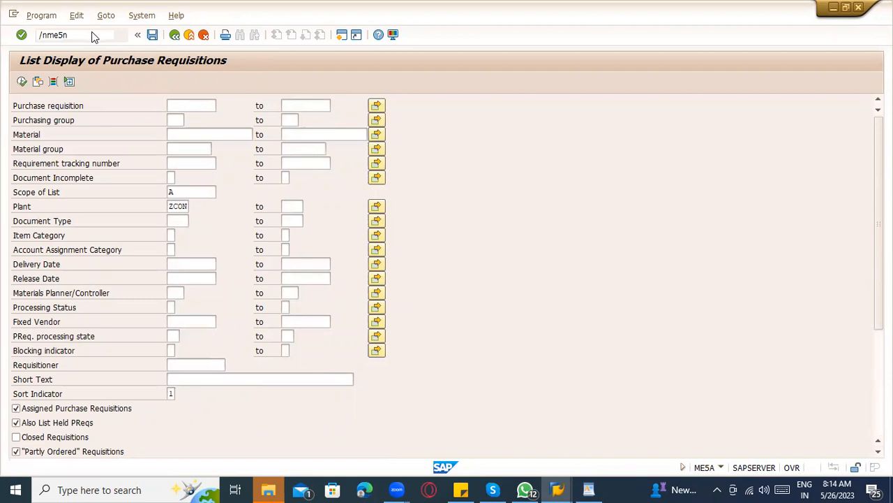
pyautogui.write('ME5')
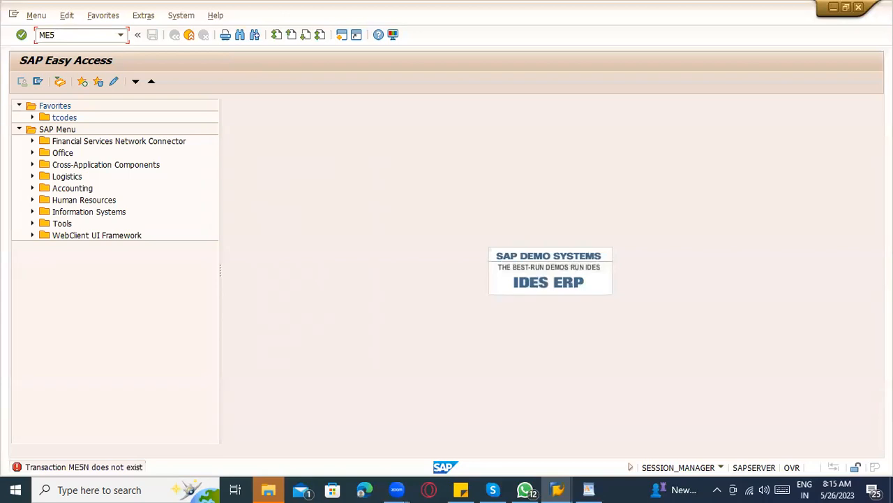
pyautogui.write('W')
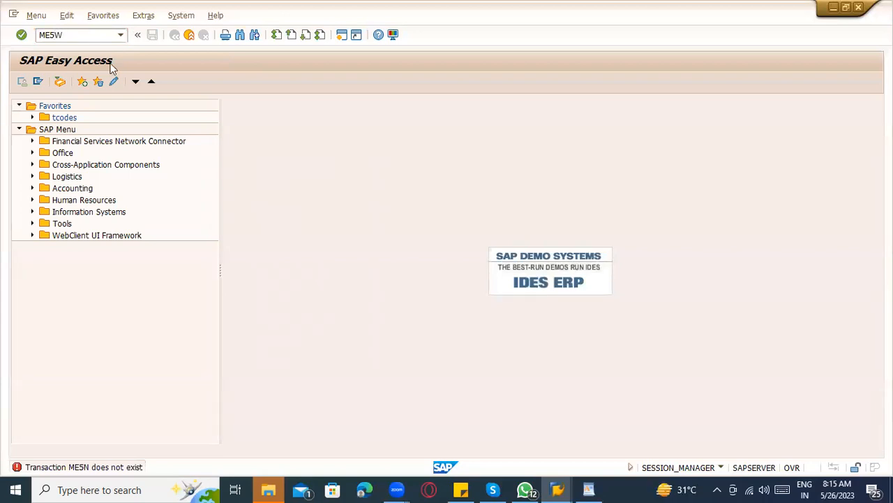
pyautogui.press('Return')
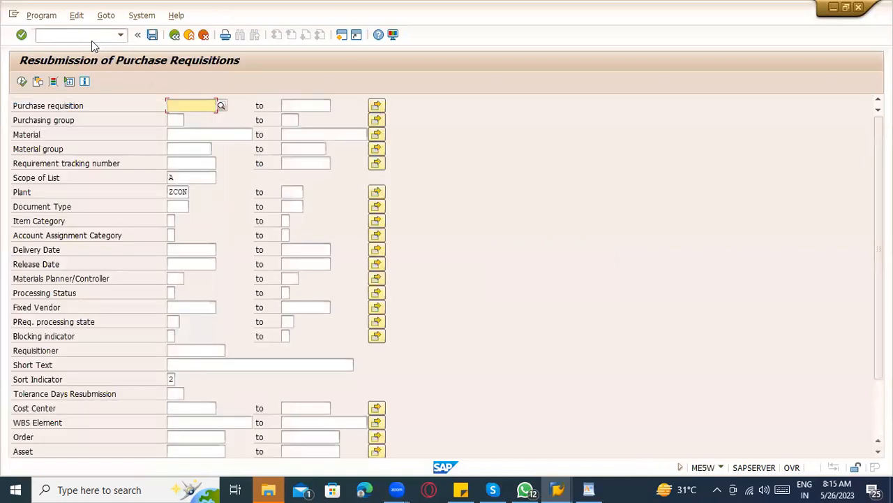
pyautogui.click(191, 36)
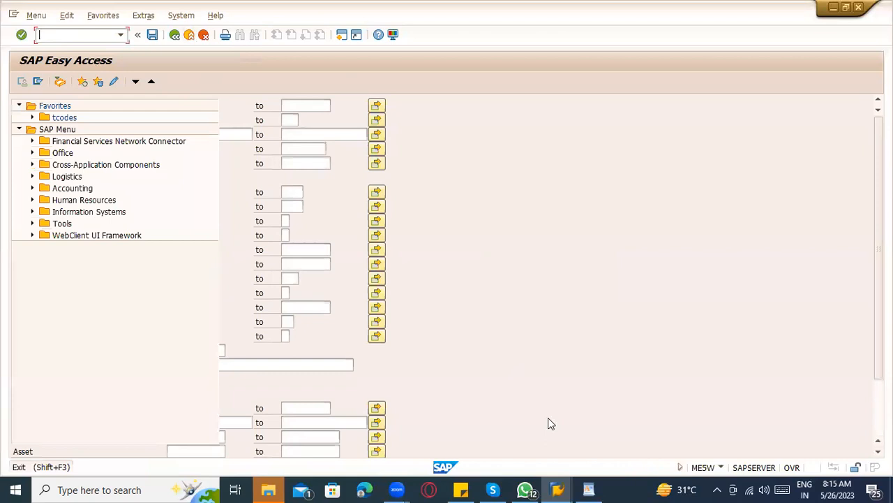
pyautogui.click(589, 490)
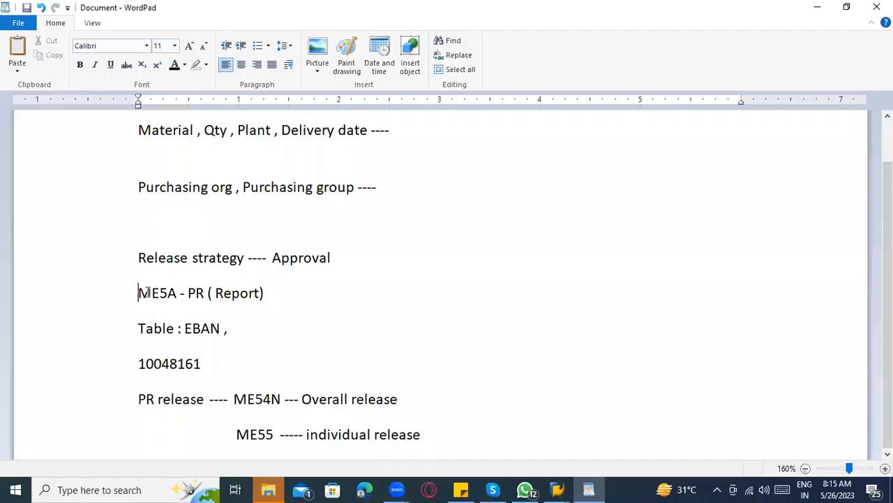
pyautogui.moveTo(139, 293); pyautogui.dragTo(267, 299)
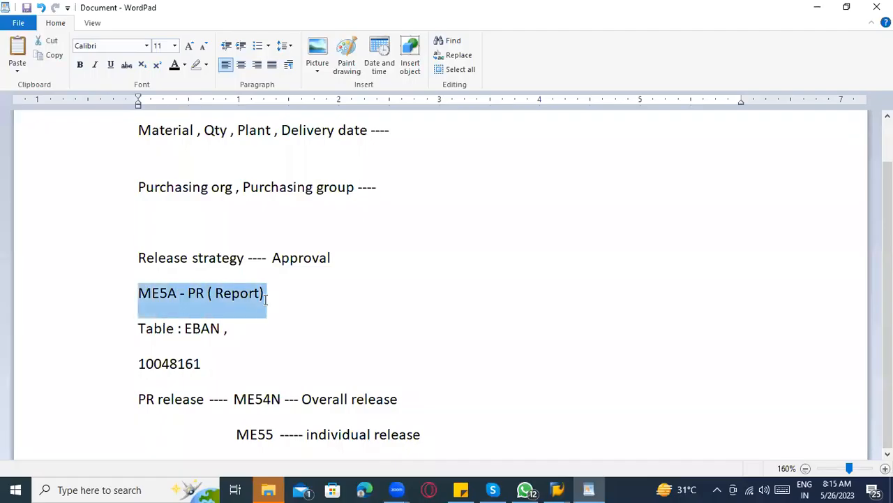
# Select and delete all the old notes in WordPad.
pyautogui.click(408, 310)
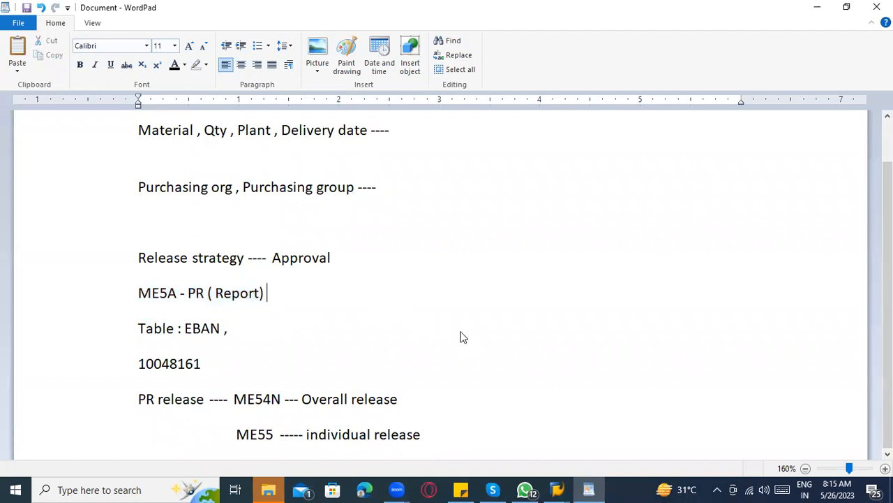
pyautogui.scroll(1, 781, 258)
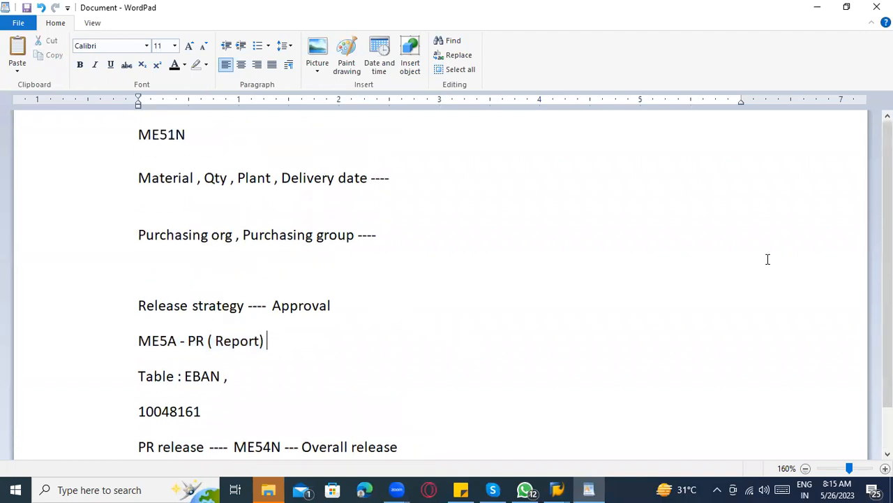
pyautogui.scroll(-1, 447, 253)
pyautogui.click(415, 237)
pyautogui.hotkey('ctrl', 'a')
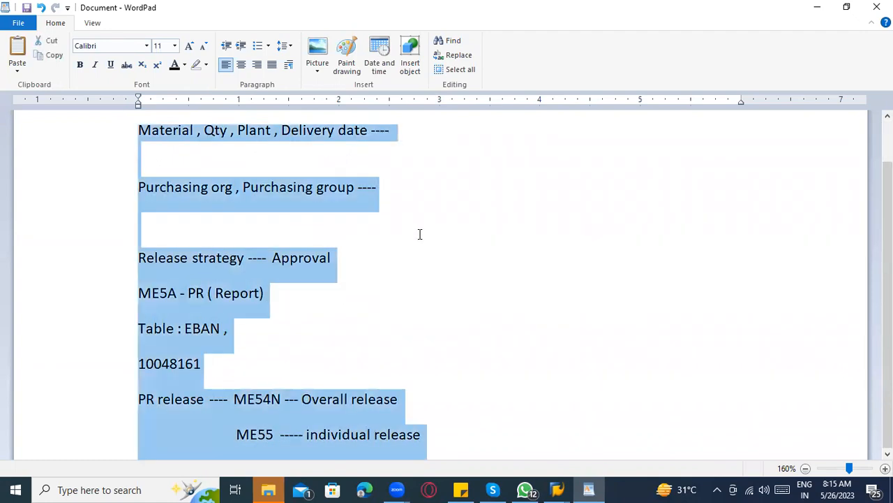
pyautogui.press('Delete')
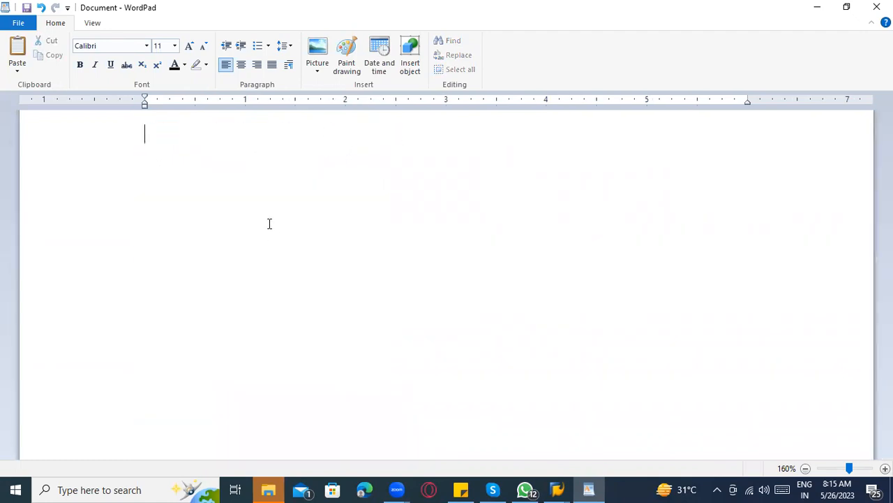
# Type 'RFQ ---- Request for quotation with reference of PR ------> Multiple suppliers'.
pyautogui.write('R')
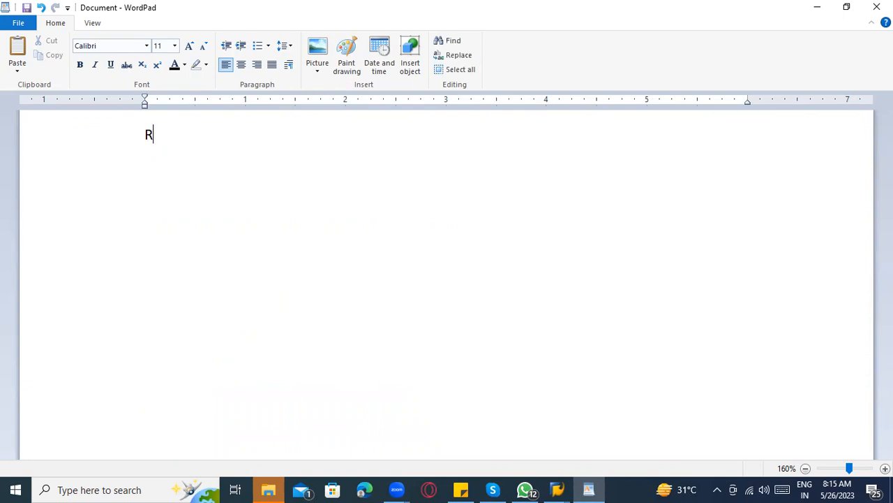
pyautogui.write('FQ ----  Request fo')
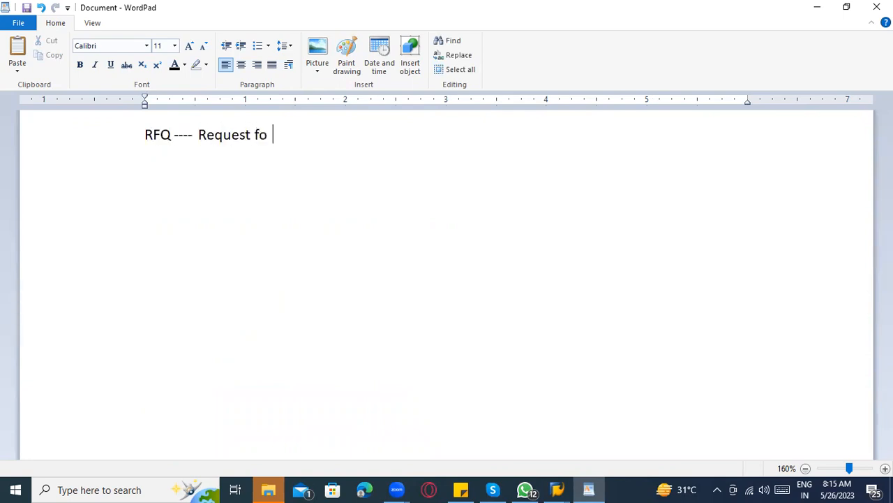
pyautogui.write('r quotation')
pyautogui.press('Return')
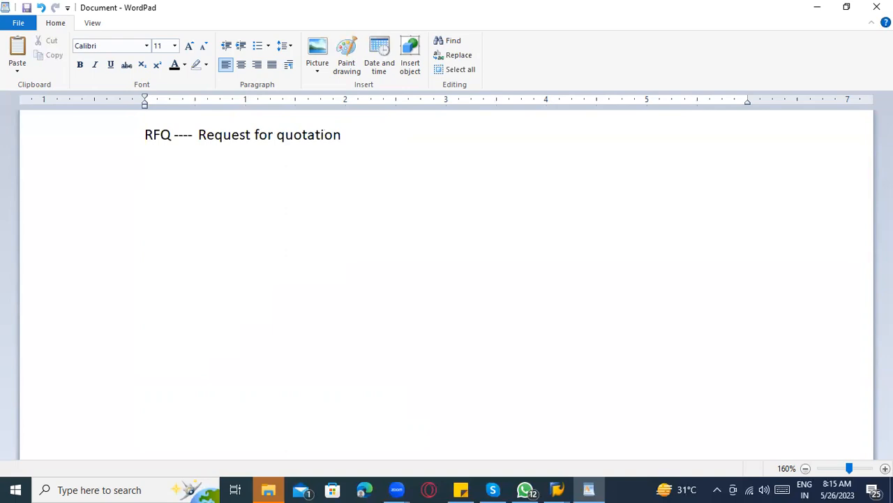
pyautogui.write('KN')
pyautogui.press('BackSpace')
pyautogui.press('BackSpace')
pyautogui.click(391, 133)
pyautogui.write('with reference of ')
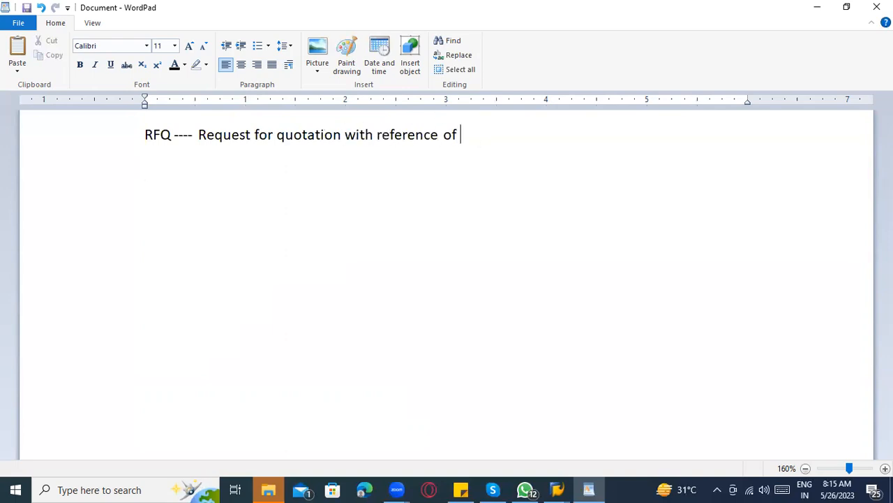
pyautogui.write('PR ------> Multiple supp')
pyautogui.write('iers')
pyautogui.press('Return')
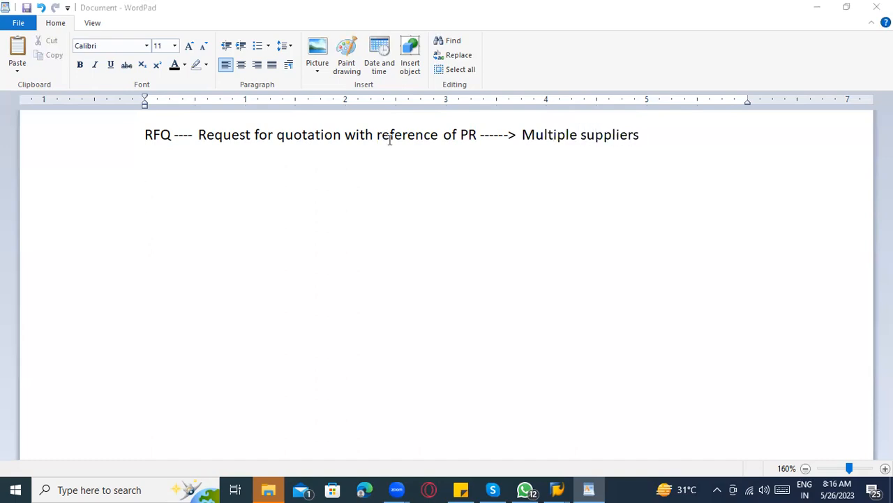
pyautogui.hotkey('alt', 'Tab')
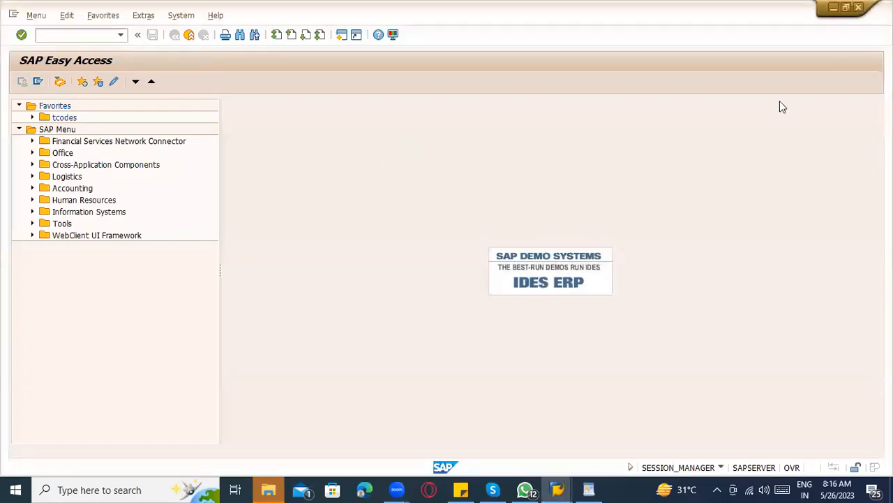
# Add 'ME41 ---' to the WordPad notes.
pyautogui.hotkey('alt', 'Tab')
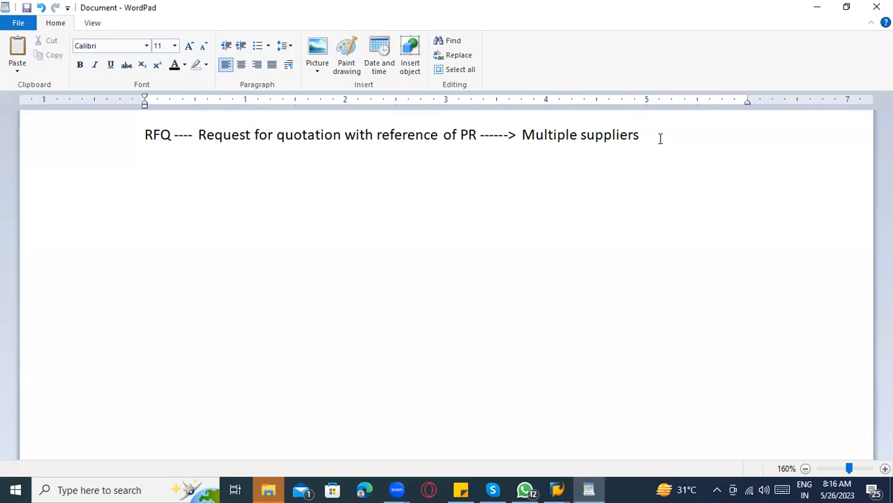
pyautogui.write('ME41 ---')
pyautogui.hotkey('alt', 'Tab')
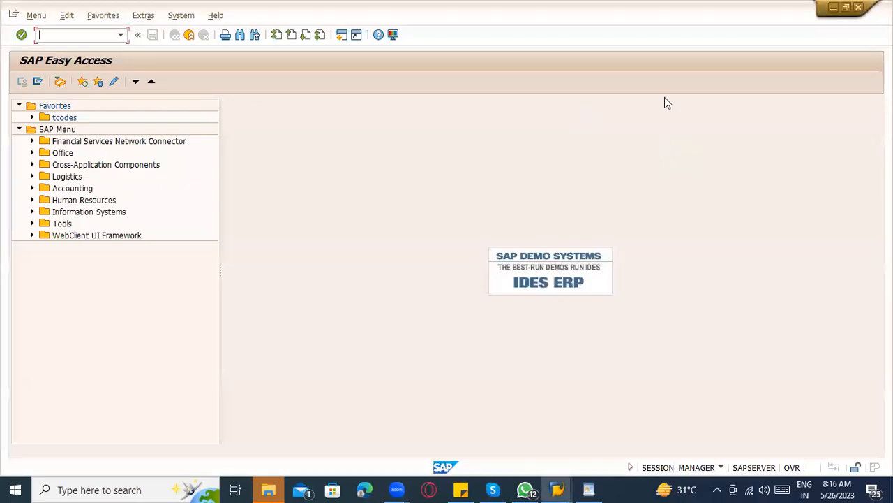
# Open ME41 Create RFQ and list the available RFQ types for the RFQ Type field.
pyautogui.write('Me41')
pyautogui.press('Return')
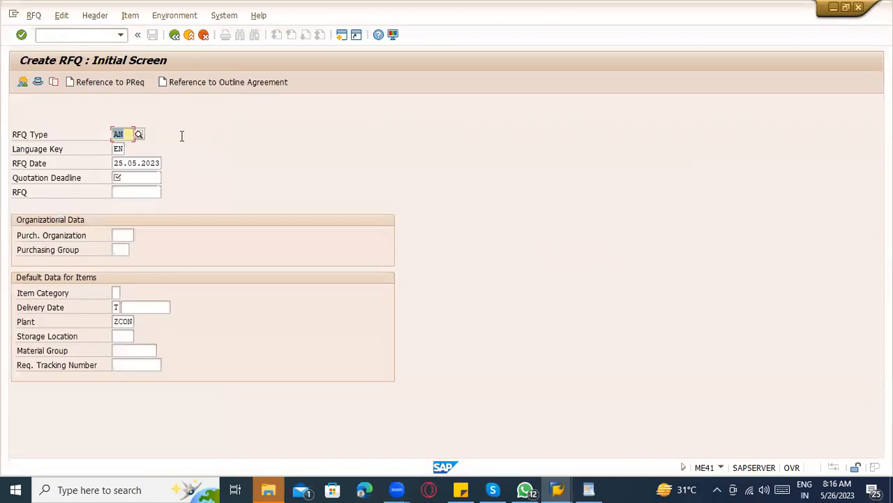
pyautogui.click(125, 134)
pyautogui.click(142, 136)
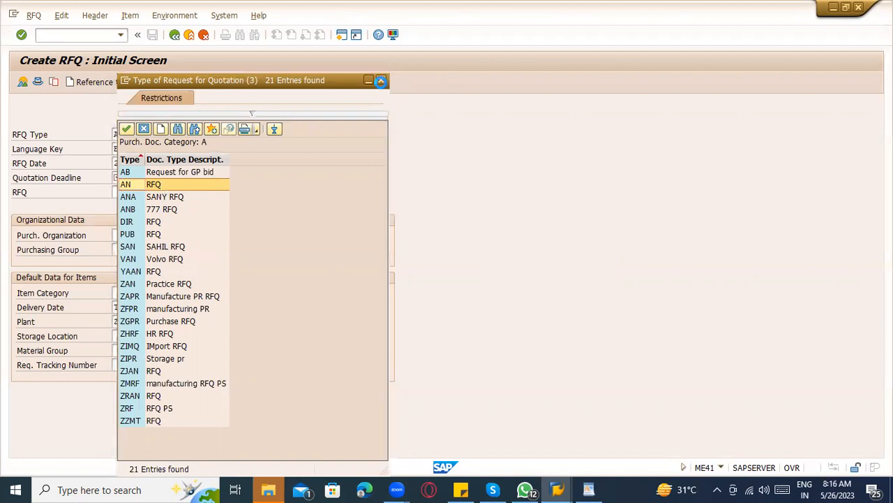
# Keep RFQ type AN and pick 26.05.2023 from the calendar as the quotation deadline.
pyautogui.click(382, 80)
pyautogui.click(119, 149)
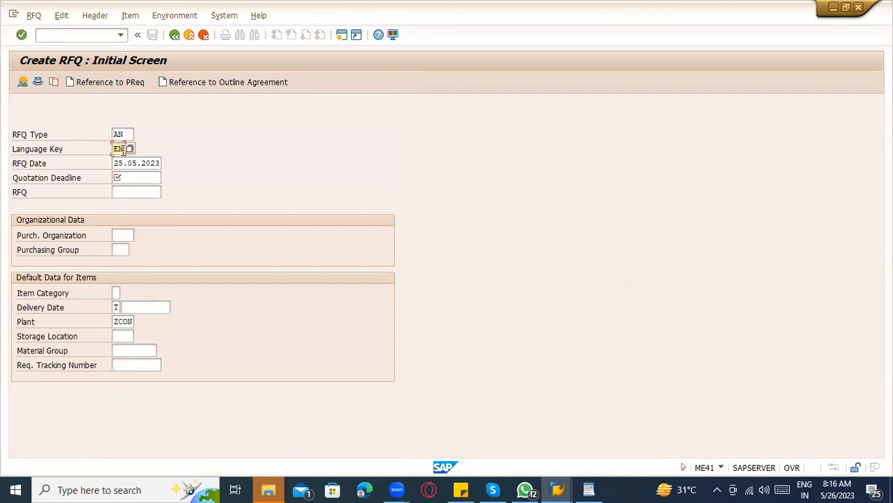
pyautogui.click(117, 163)
pyautogui.moveTo(113, 162); pyautogui.dragTo(169, 163)
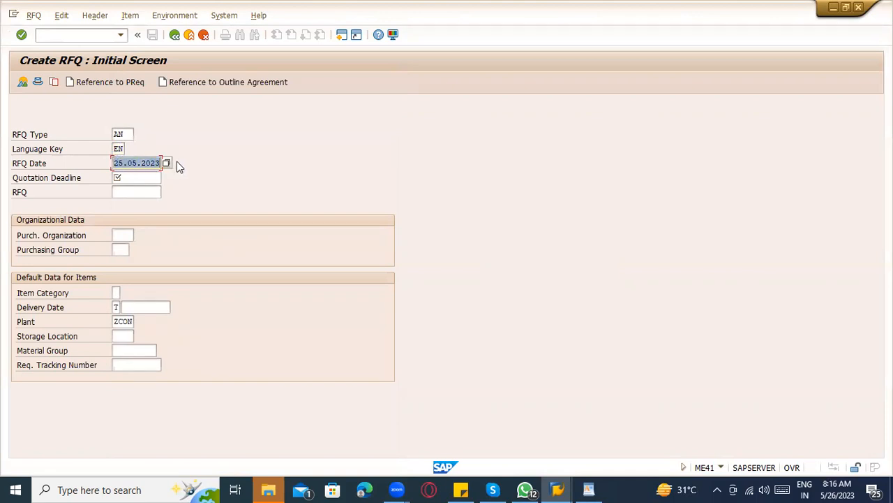
pyautogui.click(122, 177)
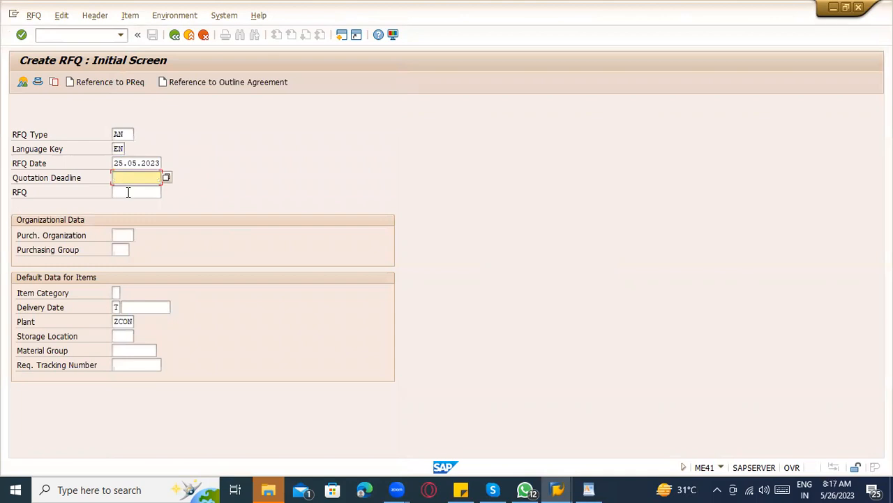
pyautogui.click(167, 178)
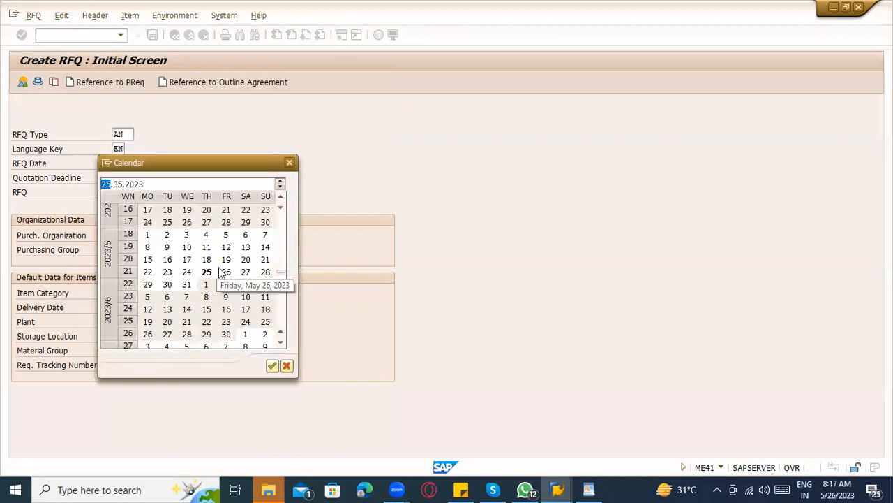
pyautogui.doubleClick(224, 271)
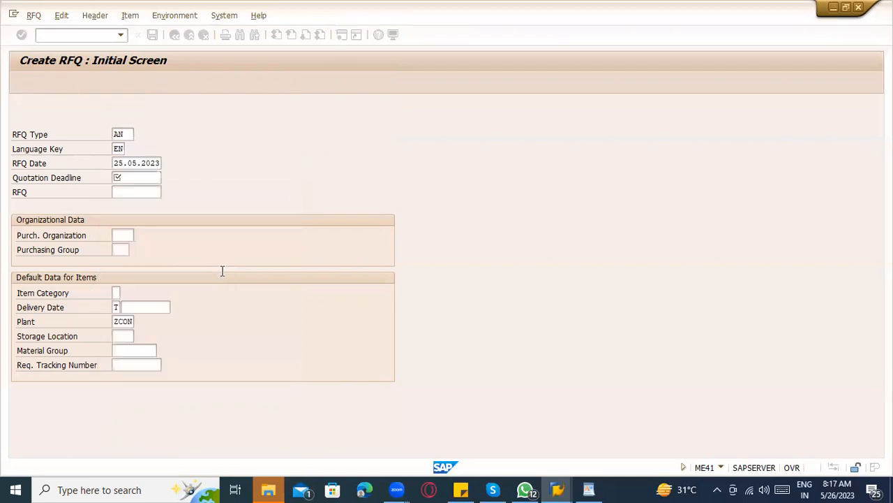
pyautogui.click(138, 179)
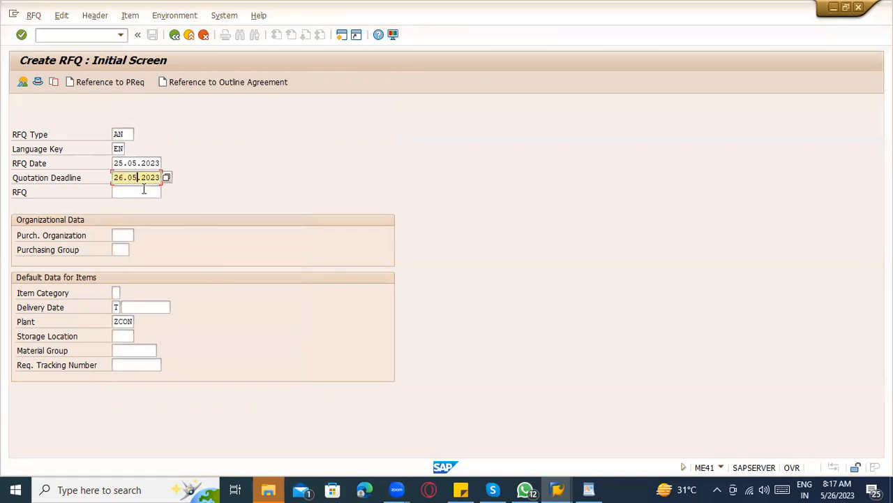
# Check today's date in the system calendar, then recheck the quotation deadline 26.05.2023.
pyautogui.click(847, 483)
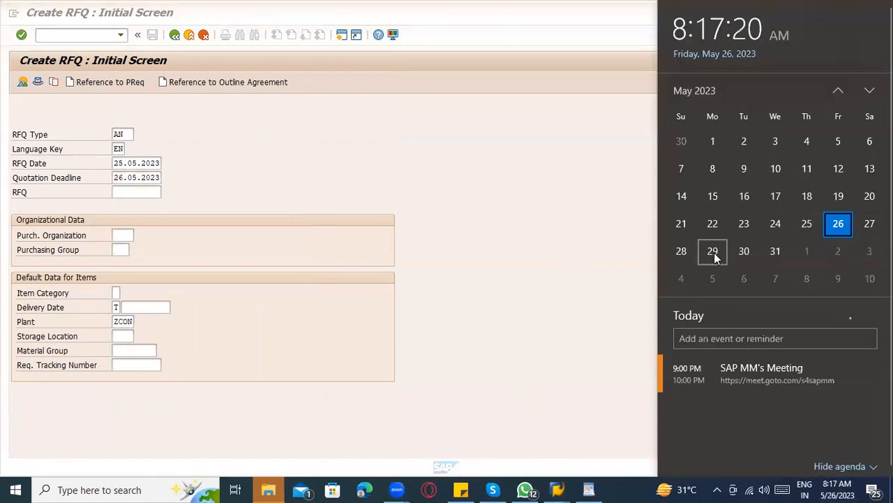
pyautogui.click(440, 283)
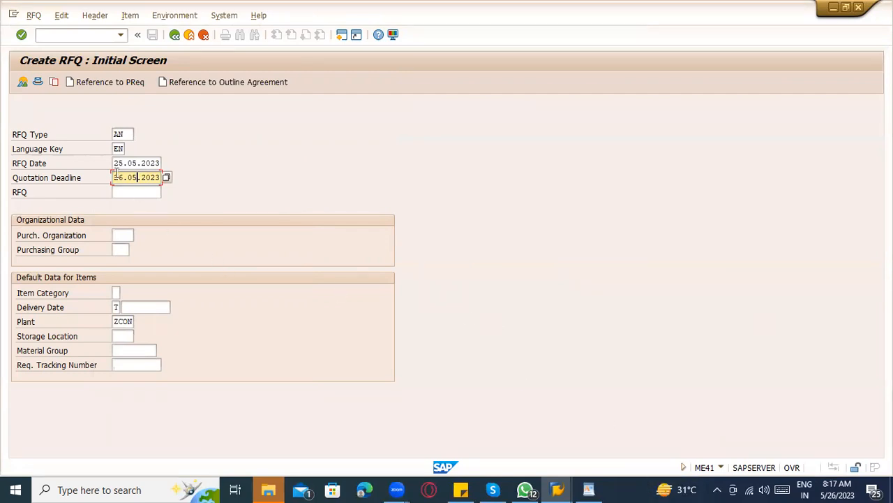
pyautogui.moveTo(113, 177); pyautogui.dragTo(161, 178)
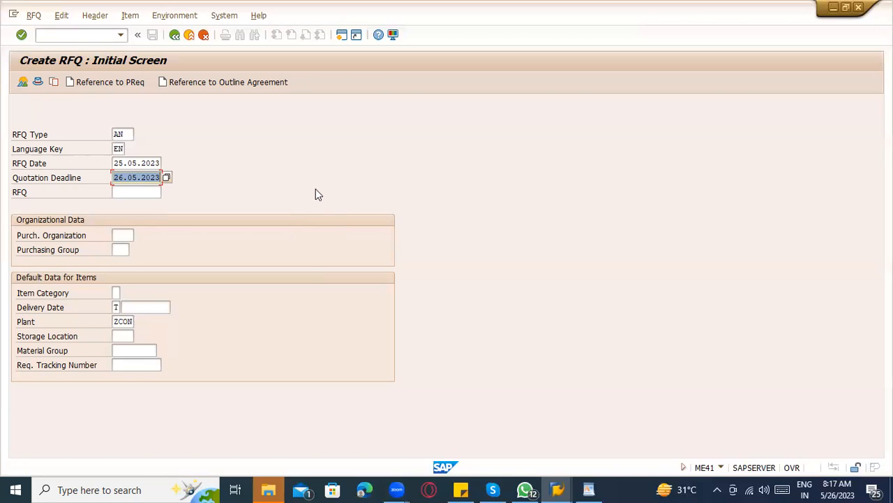
# Enter purchasing organization ZCON and purchasing group 000.
pyautogui.click(122, 236)
pyautogui.click(121, 249)
pyautogui.click(122, 249)
pyautogui.click(123, 262)
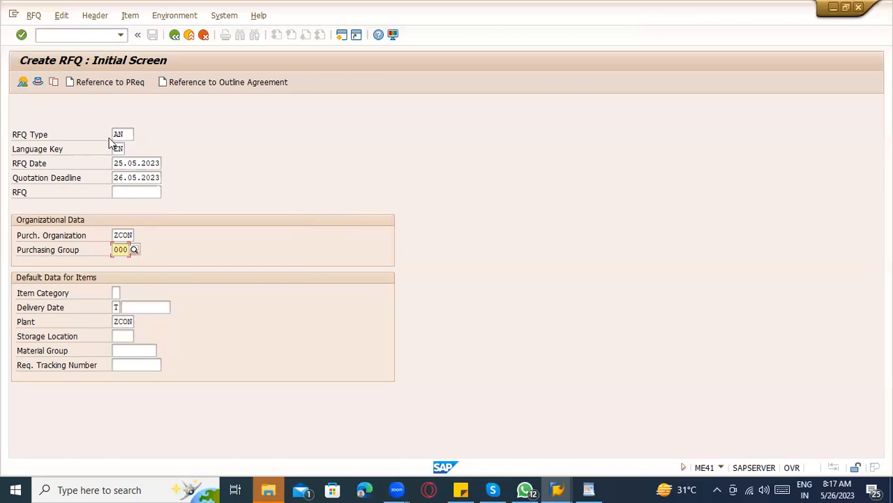
# Create the RFQ with reference to purchase requisition 10048161.
pyautogui.click(104, 83)
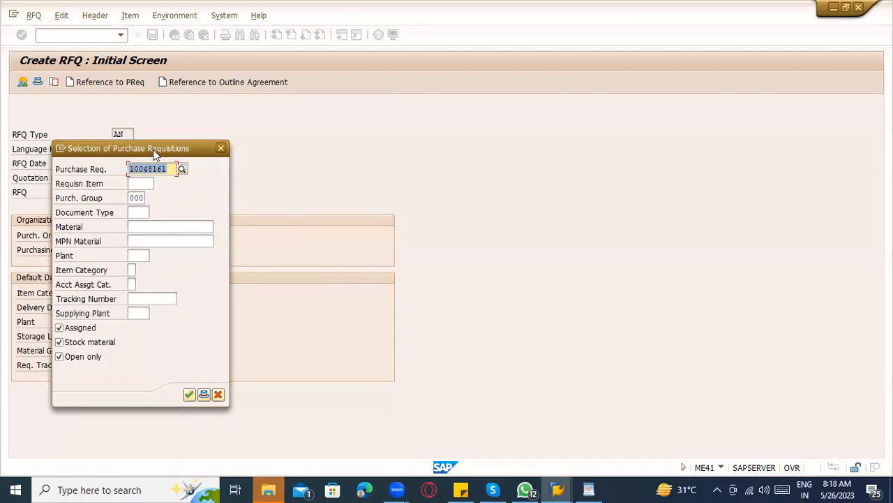
pyautogui.moveTo(154, 154); pyautogui.dragTo(167, 155)
pyautogui.moveTo(337, 120); pyautogui.dragTo(428, 115)
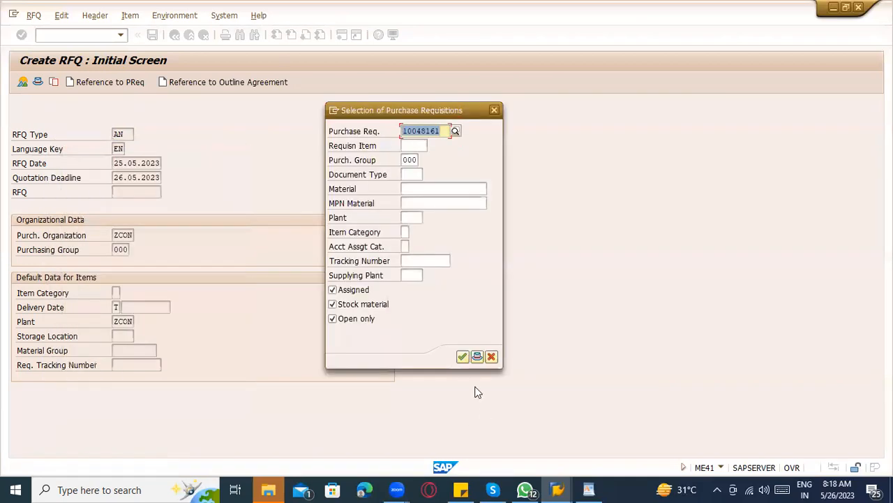
pyautogui.click(462, 357)
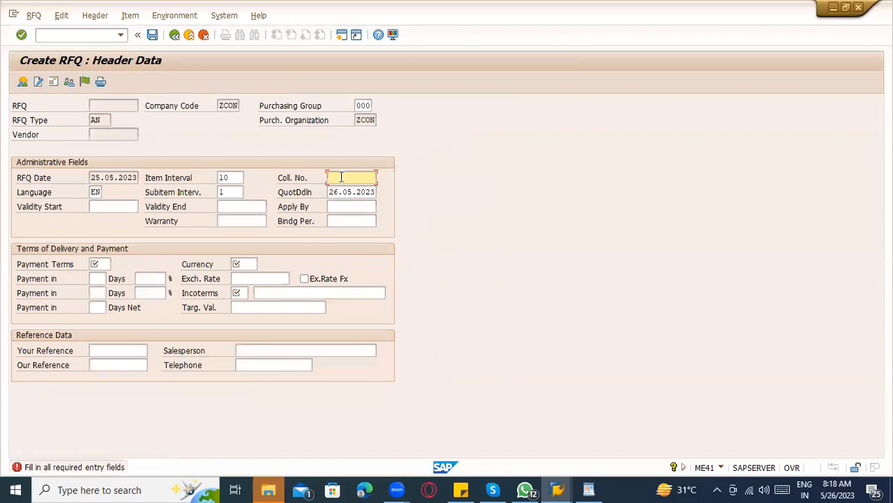
# Enter collective number ABC-123 in the header and bring up the payment terms value list.
pyautogui.click(116, 179)
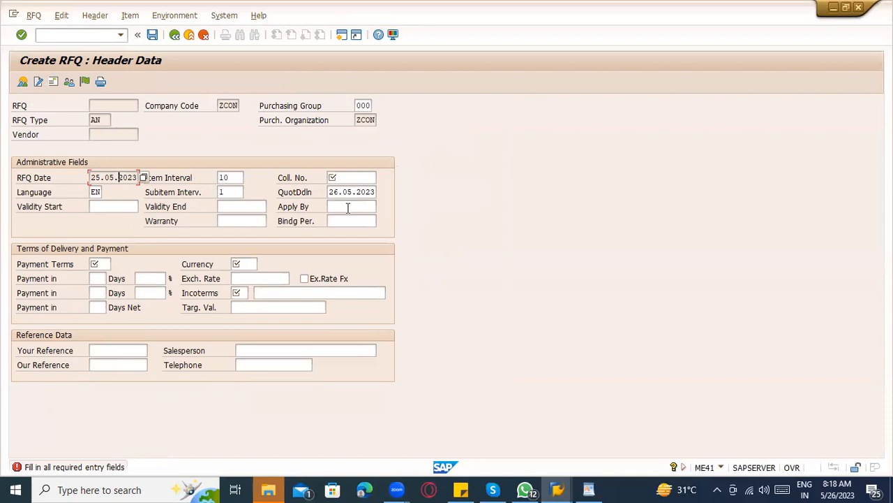
pyautogui.click(336, 174)
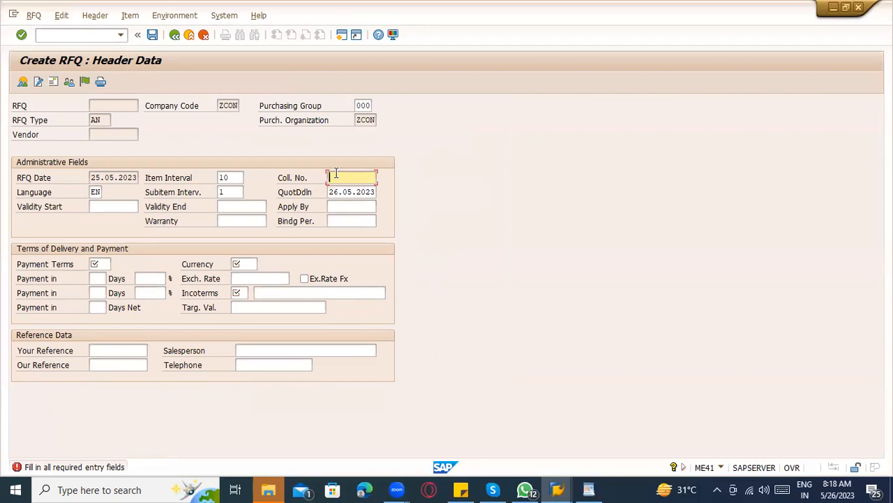
pyautogui.write('ABC-123')
pyautogui.moveTo(364, 179); pyautogui.dragTo(323, 168)
pyautogui.click(106, 261)
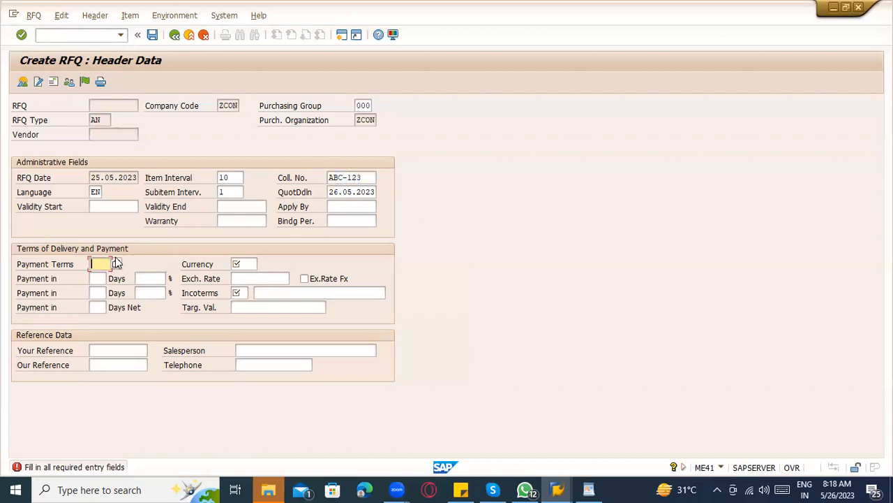
pyautogui.click(117, 263)
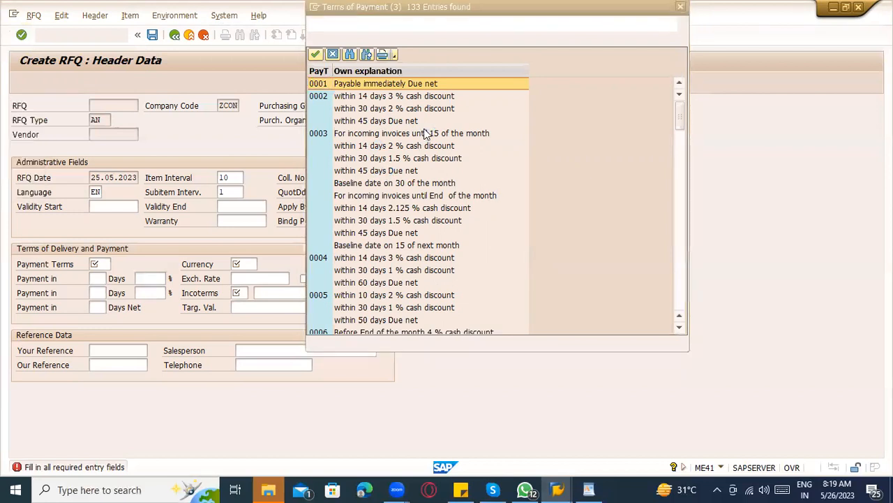
# Choose payment terms 0002 (3 % in 14 days) and currency USD.
pyautogui.click(376, 97)
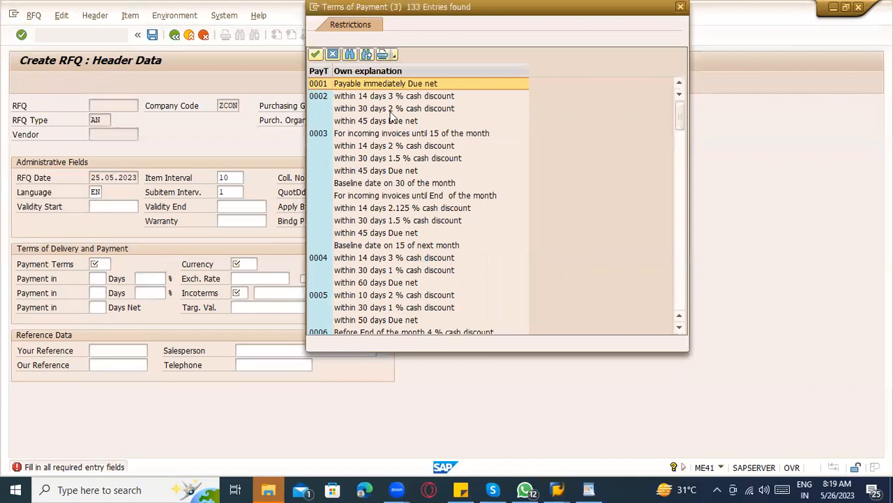
pyautogui.click(393, 95)
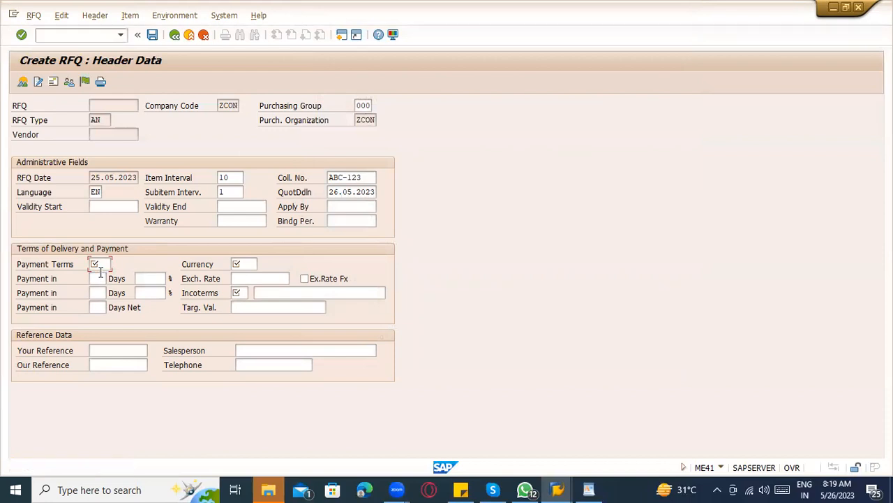
pyautogui.click(248, 264)
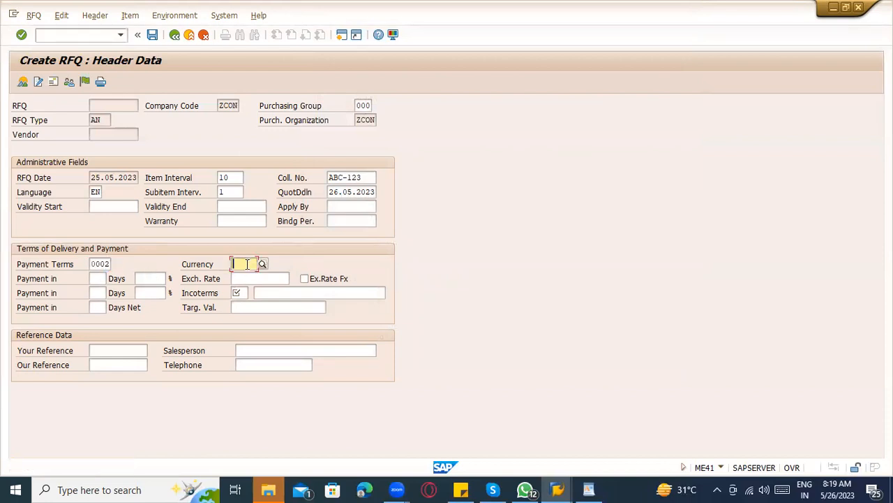
pyautogui.write('U')
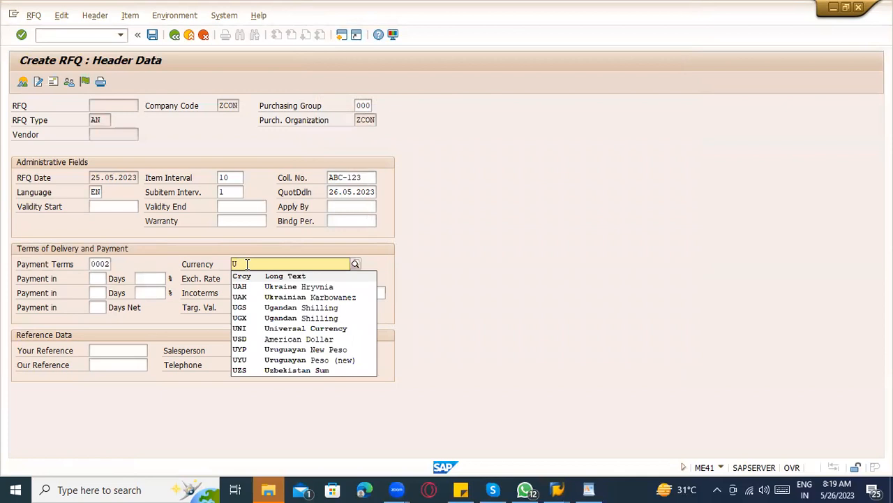
pyautogui.write('SD')
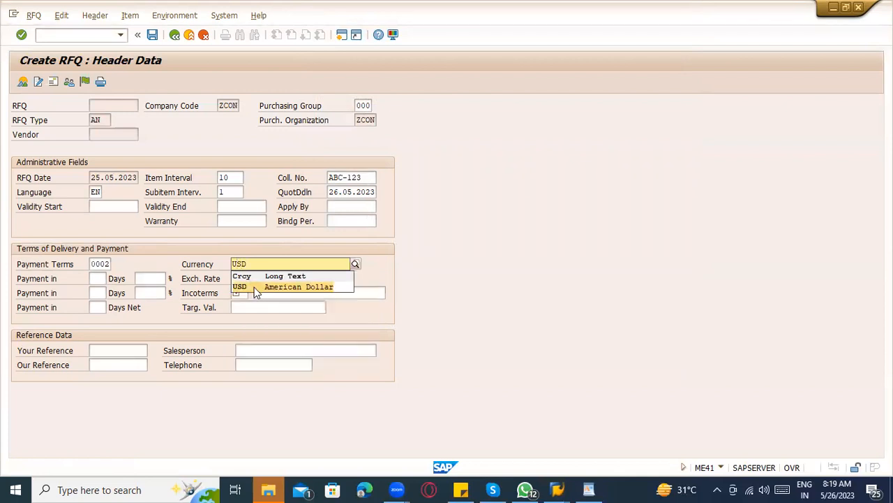
pyautogui.click(254, 287)
# Set Incoterms to CFR, then bring the WordPad notes to the front.
pyautogui.click(248, 293)
pyautogui.write('CF')
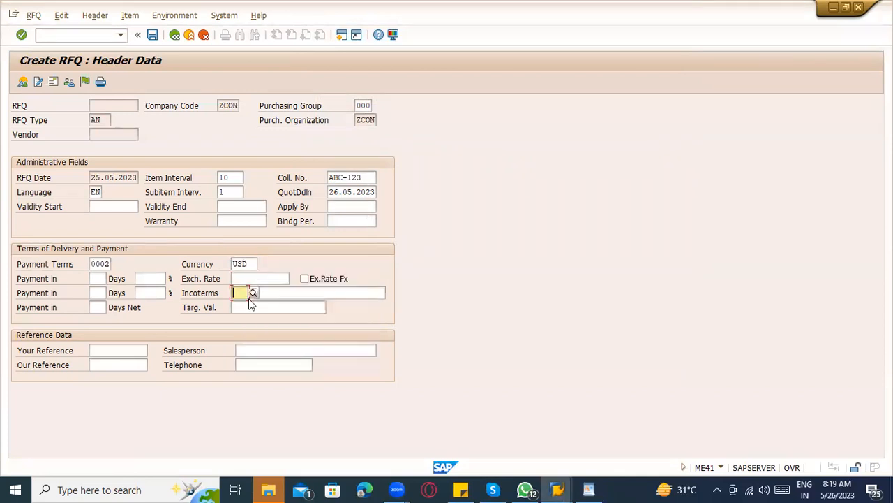
pyautogui.write('R')
pyautogui.click(254, 300)
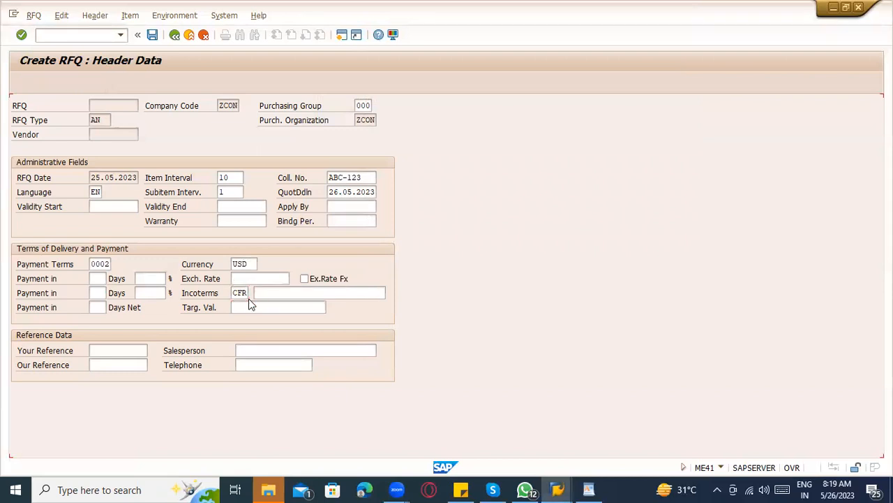
pyautogui.press('Tab')
pyautogui.write('CFR')
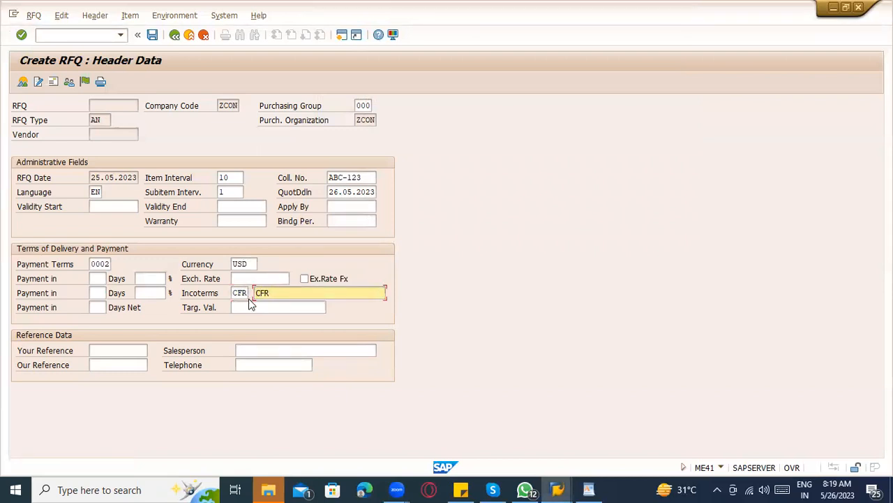
pyautogui.click(588, 489)
# Add an 'Incoterms ------' line below ME41 --- in WordPad and switch back to SAP.
pyautogui.press('Return')
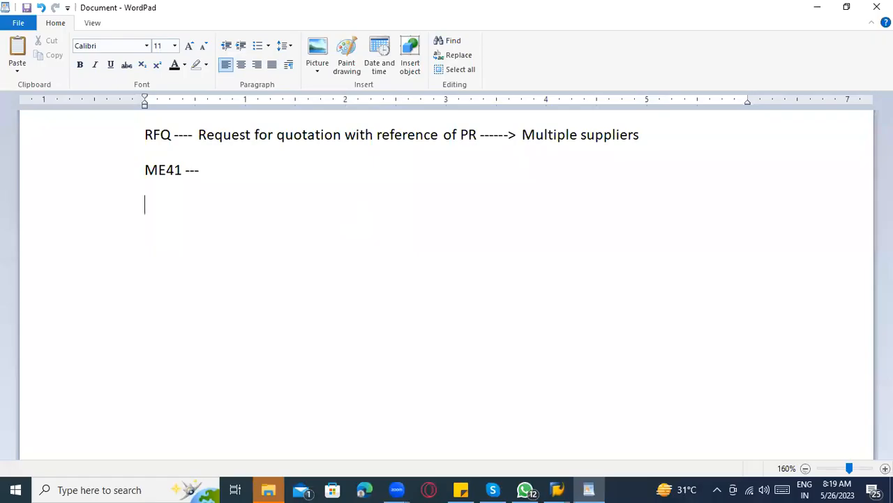
pyautogui.write('Incoterms ------')
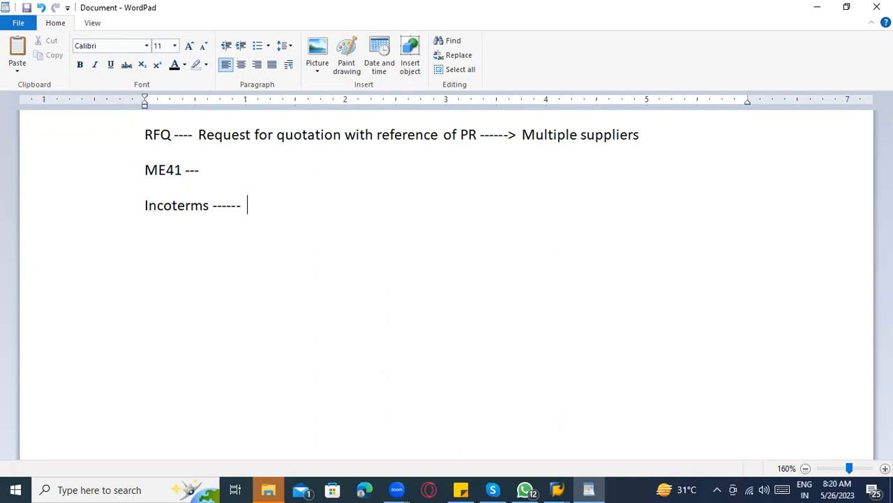
pyautogui.hotkey('alt', 'Tab')
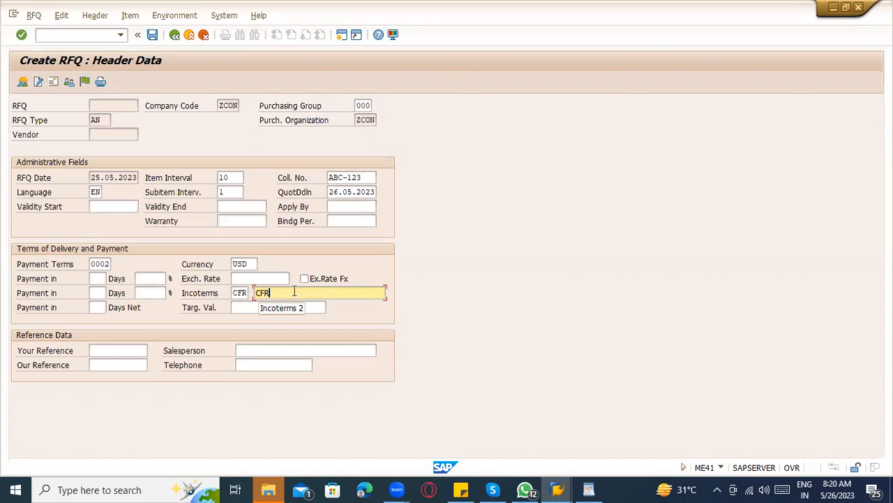
# Browse the Incoterms list (COD, CPT, DAF, DES, DFC) and close it, keeping CFR.
pyautogui.click(251, 293)
pyautogui.click(252, 292)
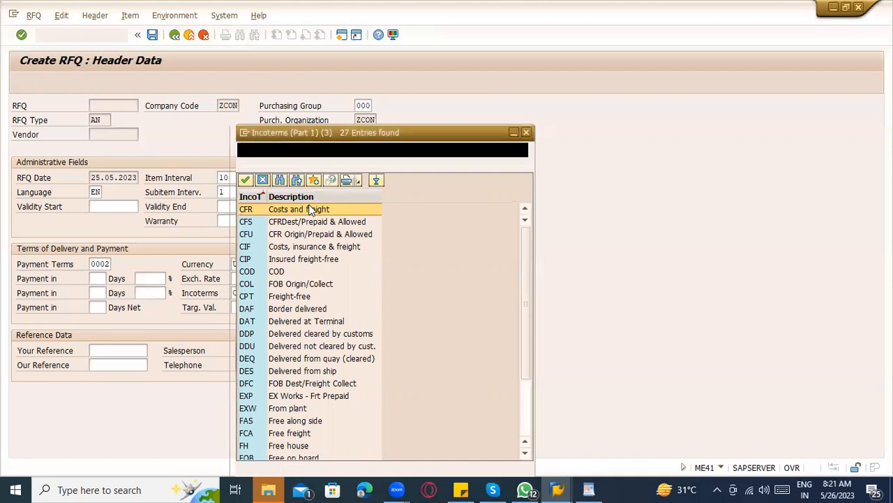
pyautogui.click(282, 273)
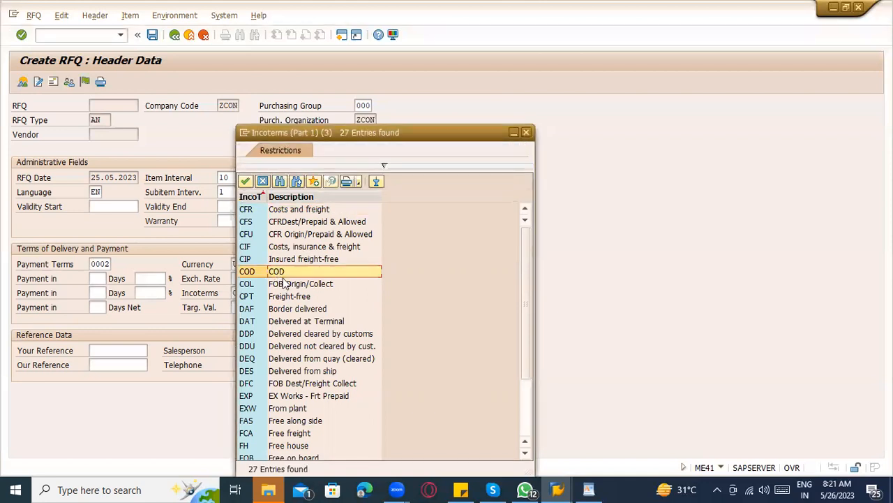
pyautogui.click(292, 299)
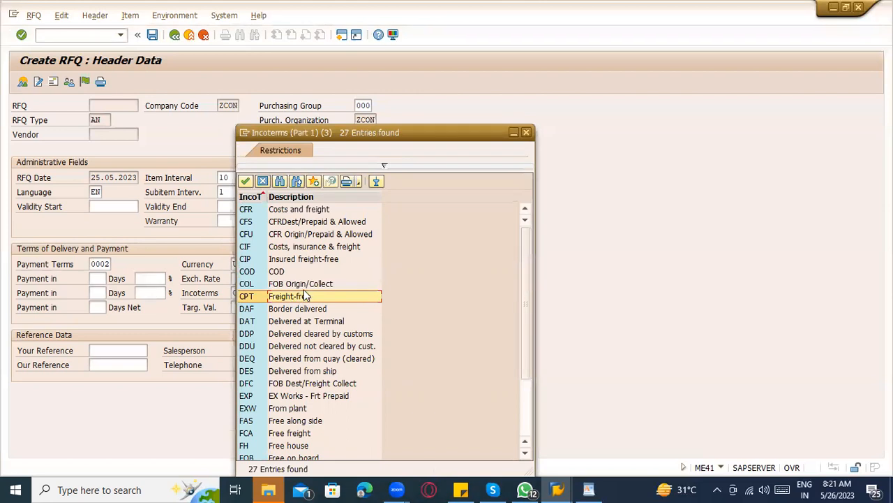
pyautogui.click(307, 312)
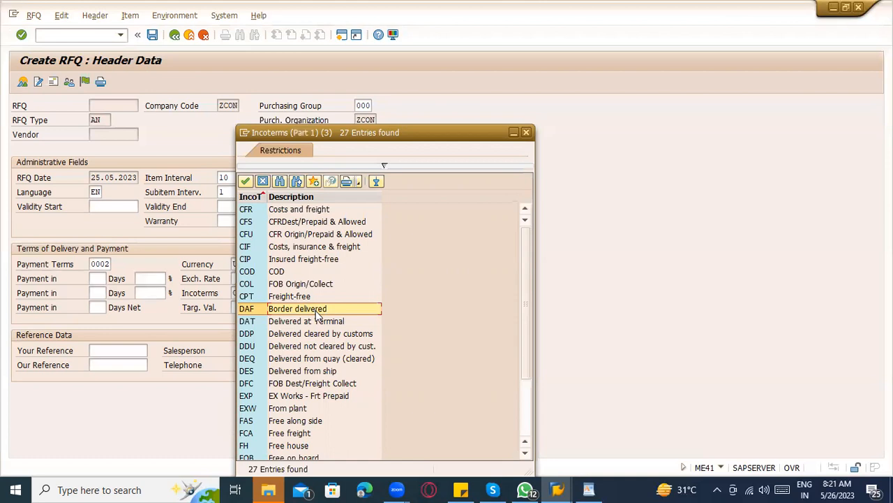
pyautogui.click(308, 373)
pyautogui.click(310, 383)
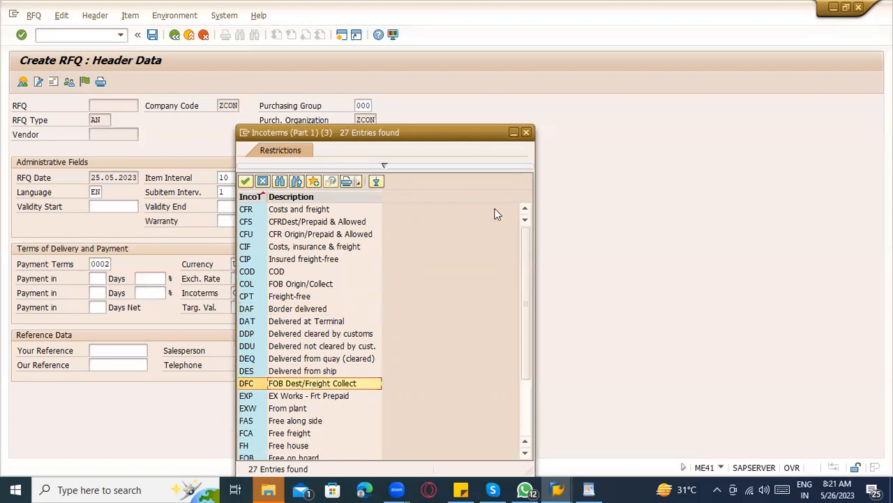
pyautogui.click(526, 132)
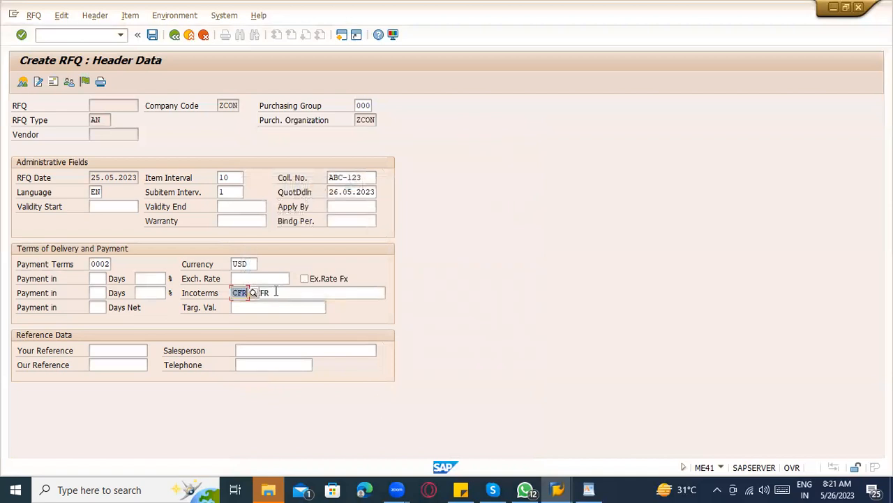
# Confirm the header data and select the requisition 10048161 item row in the selection list.
pyautogui.click(280, 294)
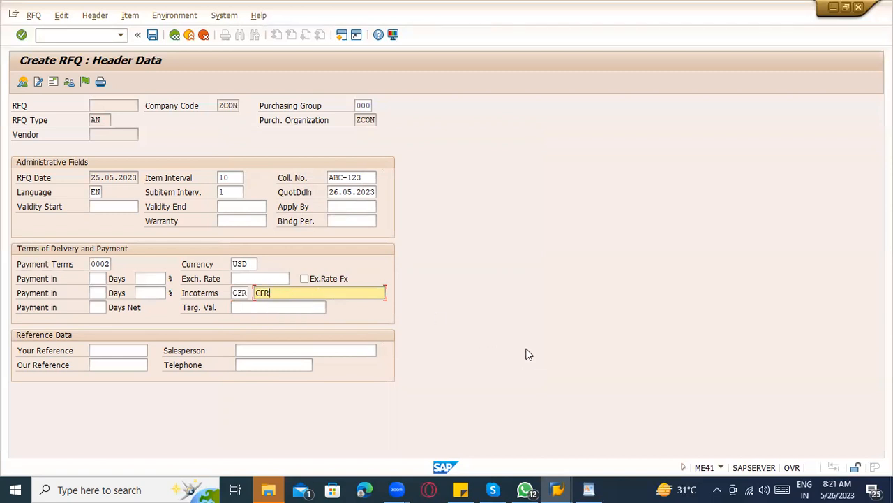
pyautogui.press('Return')
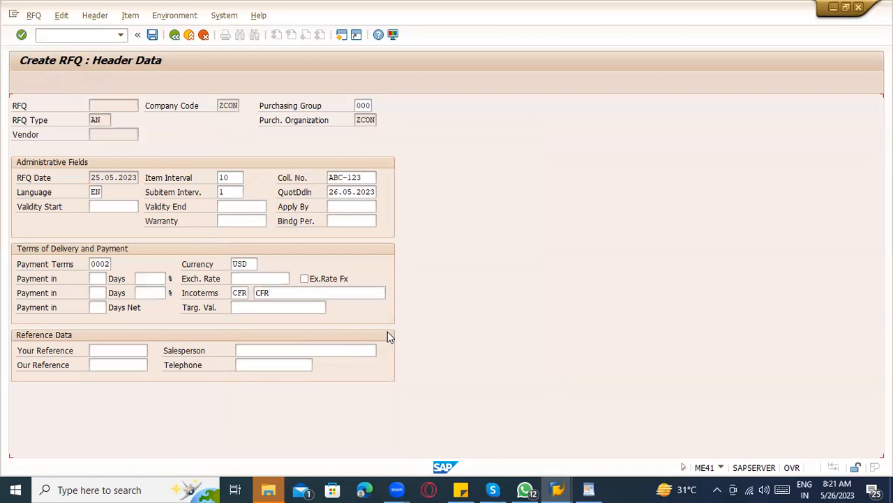
pyautogui.press('Return')
pyautogui.click(18, 120)
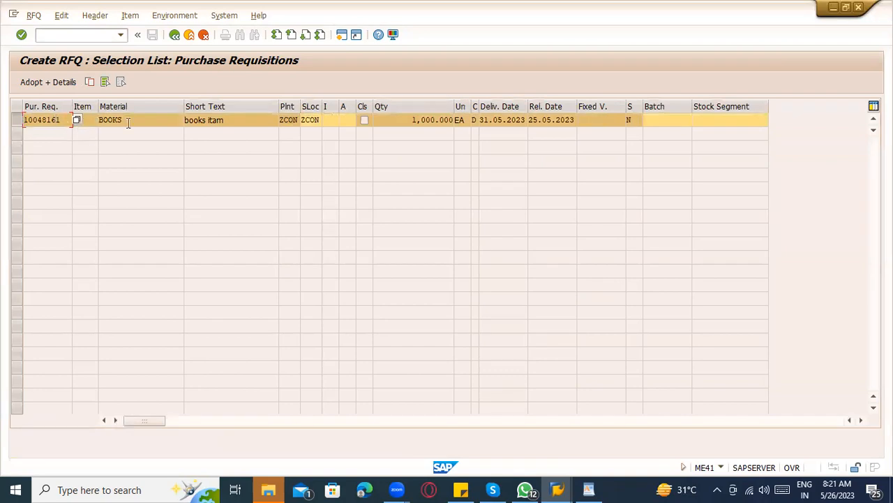
# Review item 10 (BOOKS, 1,000 EA, delivery 31.05.2023) and adopt it with details.
pyautogui.click(90, 122)
pyautogui.press('Tab')
pyautogui.click(310, 120)
pyautogui.click(416, 119)
pyautogui.moveTo(411, 119); pyautogui.dragTo(470, 119)
pyautogui.click(516, 119)
pyautogui.click(562, 119)
pyautogui.click(331, 119)
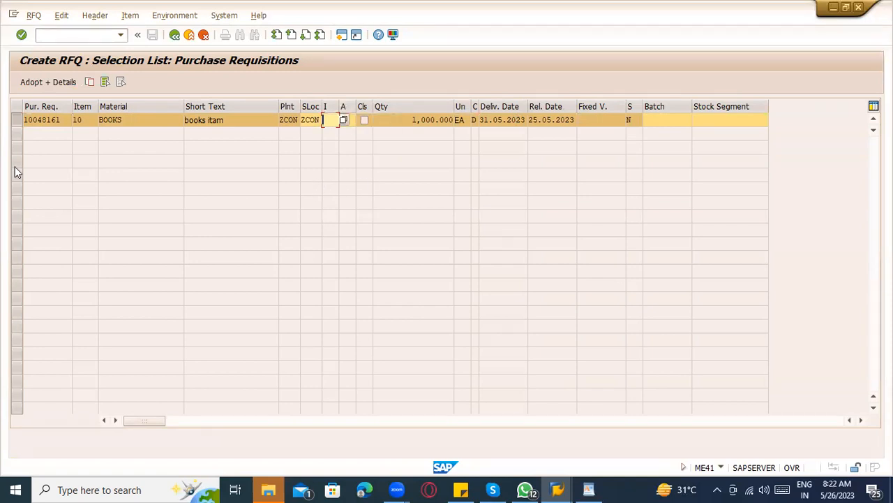
pyautogui.click(25, 87)
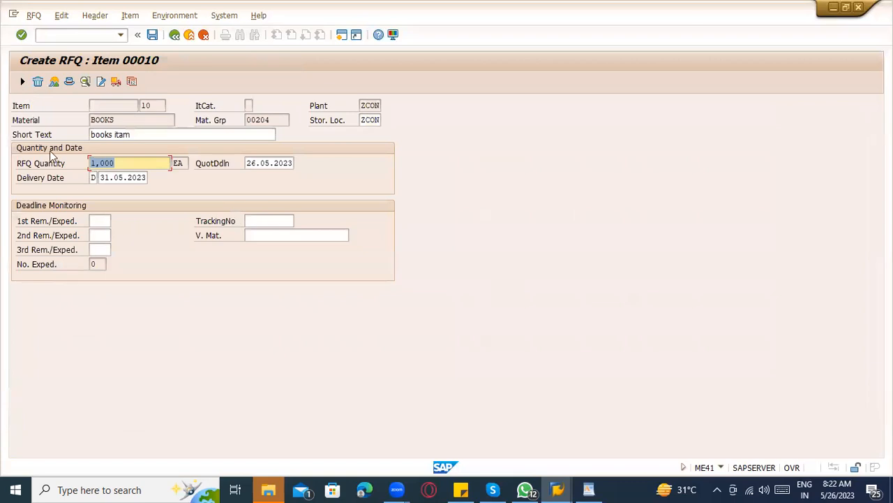
# Enter 1, 2 and 3 in the first, second and third reminder days fields.
pyautogui.click(102, 222)
pyautogui.click(101, 235)
pyautogui.click(102, 249)
pyautogui.click(104, 221)
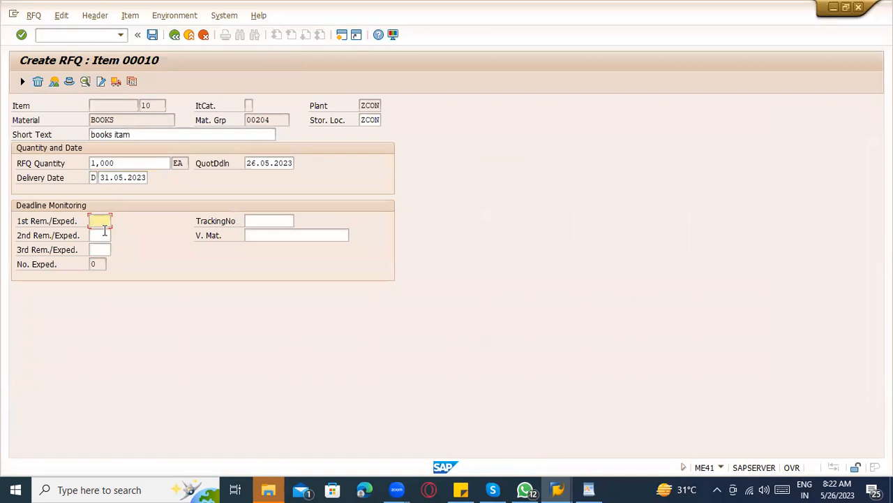
pyautogui.click(103, 237)
pyautogui.click(104, 249)
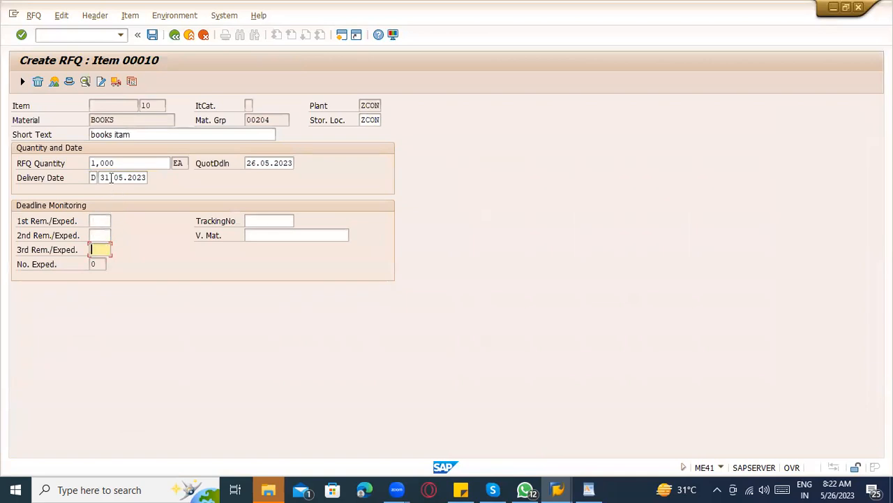
pyautogui.click(104, 221)
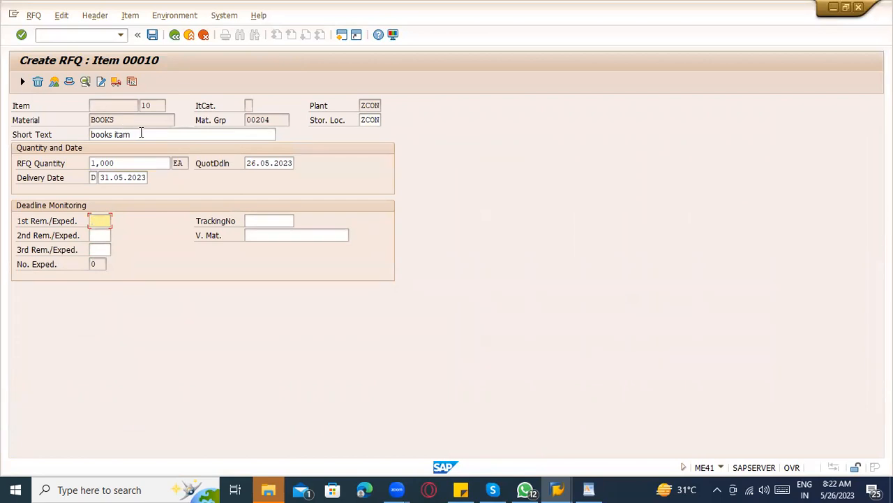
pyautogui.write('1')
pyautogui.click(101, 235)
pyautogui.write('2')
pyautogui.click(102, 249)
pyautogui.write('3')
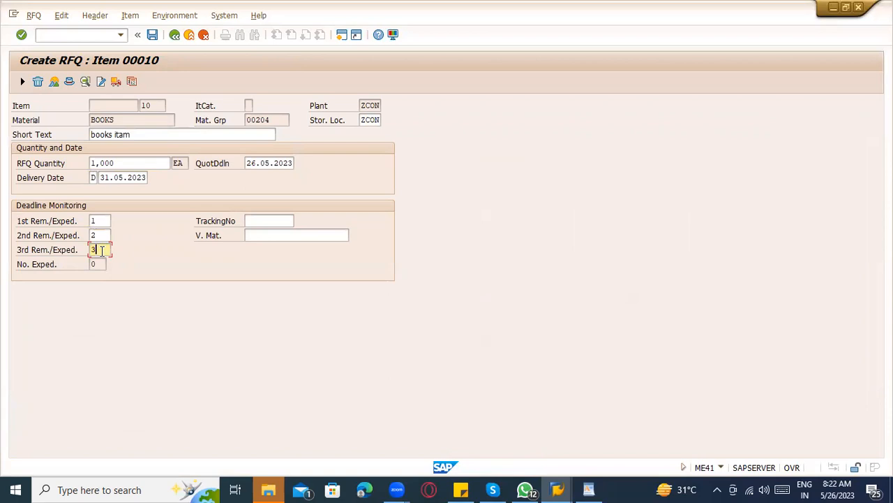
# Clear all three reminder values and return to the item overview.
pyautogui.press('BackSpace')
pyautogui.click(109, 236)
pyautogui.press('BackSpace')
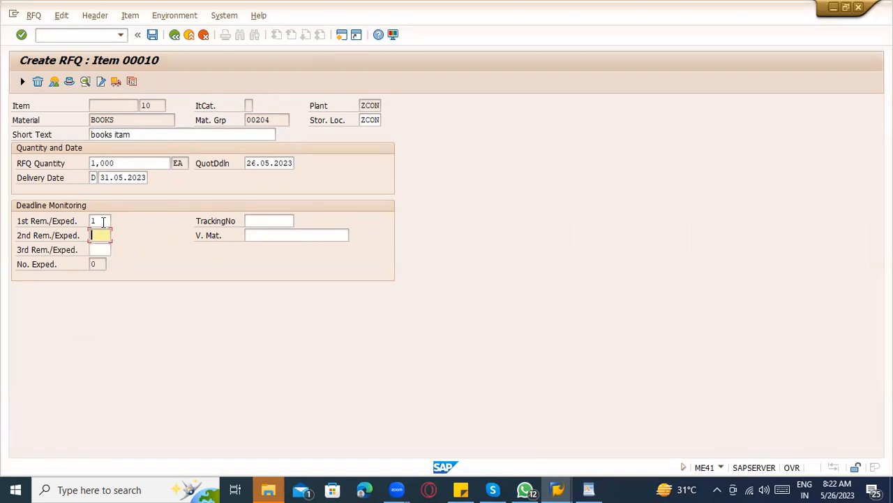
pyautogui.click(103, 221)
pyautogui.press('BackSpace')
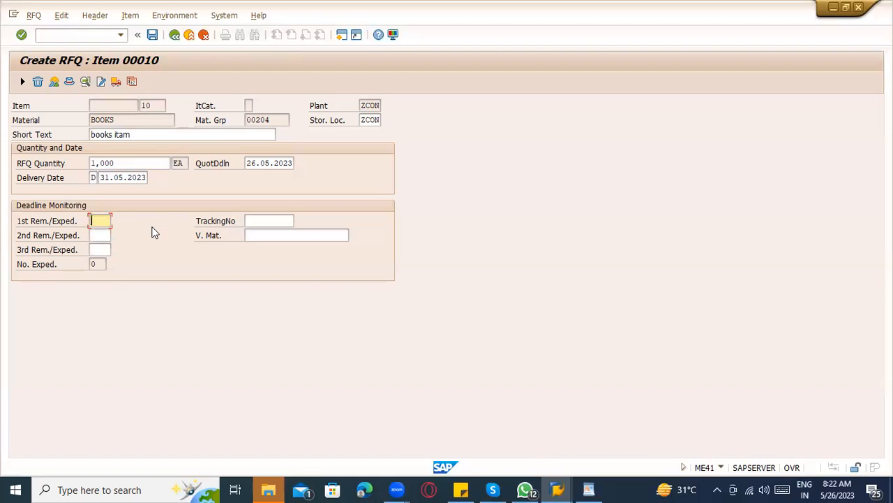
pyautogui.press('Return')
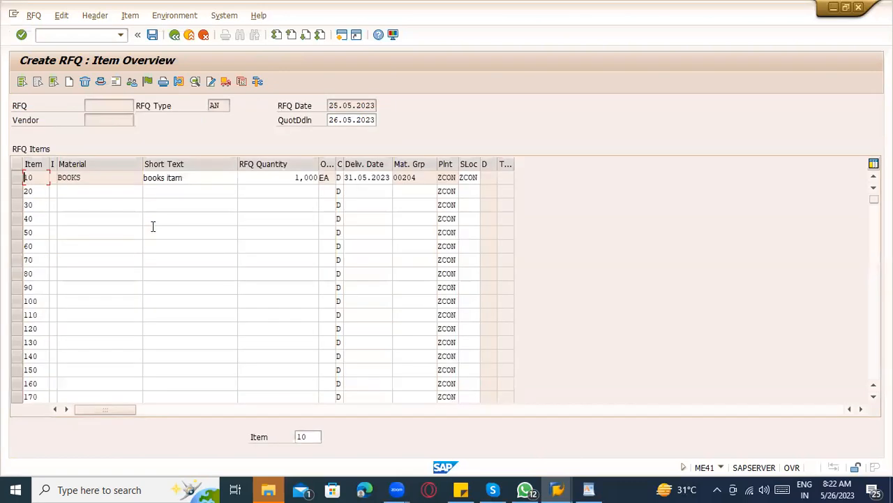
# Assign vendor 7000039 from the field history to item 10 and save the RFQ.
pyautogui.click(17, 177)
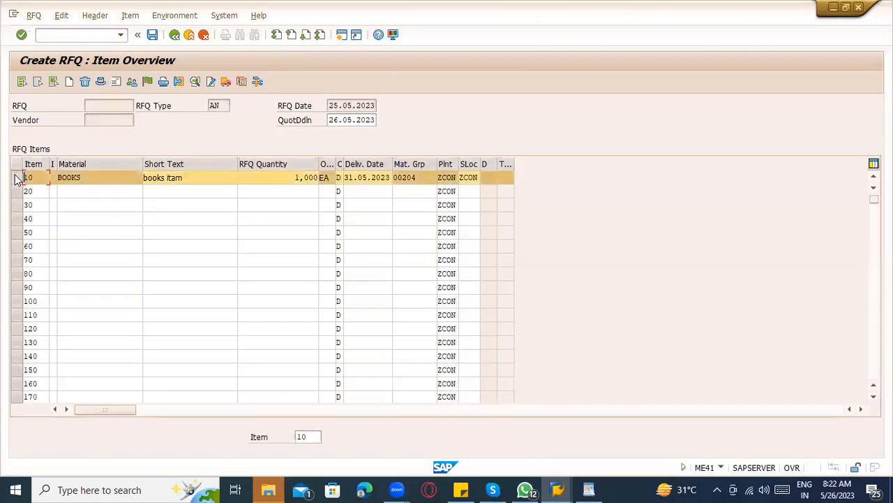
pyautogui.click(169, 177)
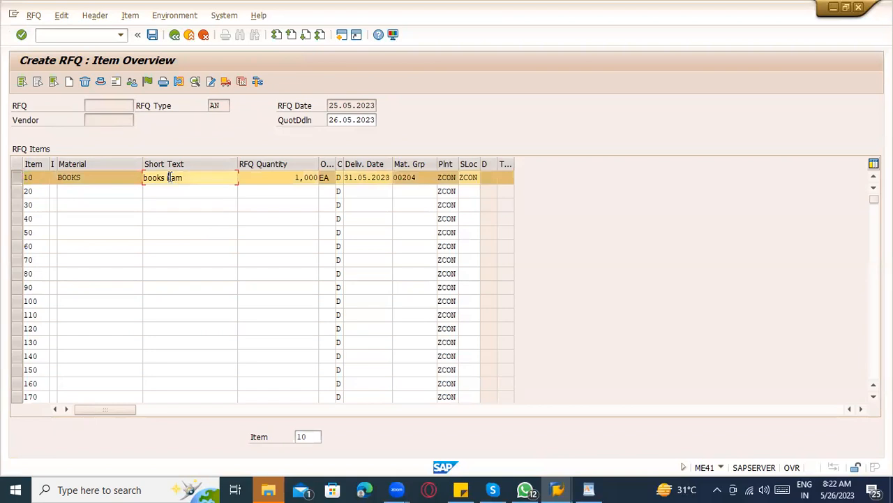
pyautogui.click(116, 81)
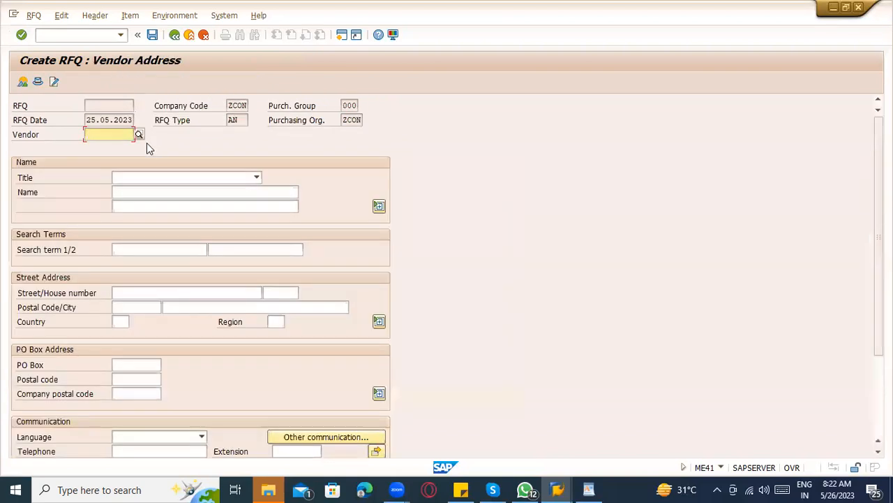
pyautogui.click(108, 135)
pyautogui.press('Down')
pyautogui.press('Down')
pyautogui.press('Down')
pyautogui.press('Return')
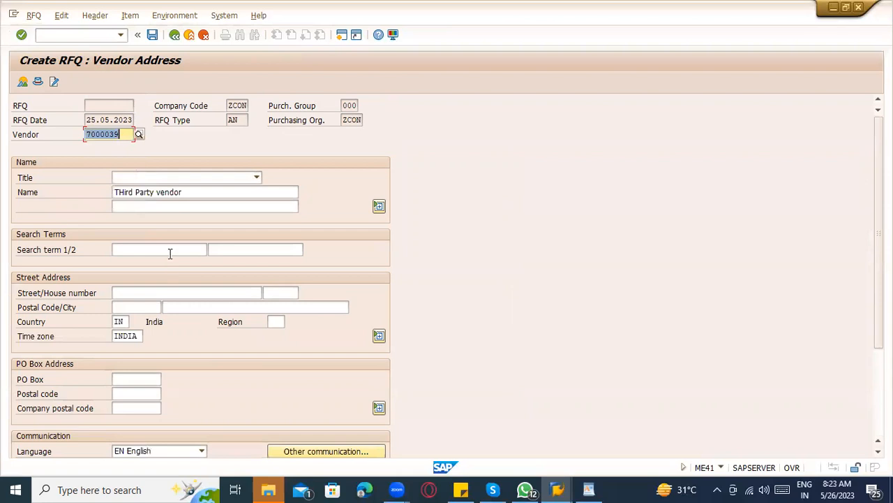
pyautogui.scroll(-1, 215, 337)
pyautogui.scroll(-1, 215, 337)
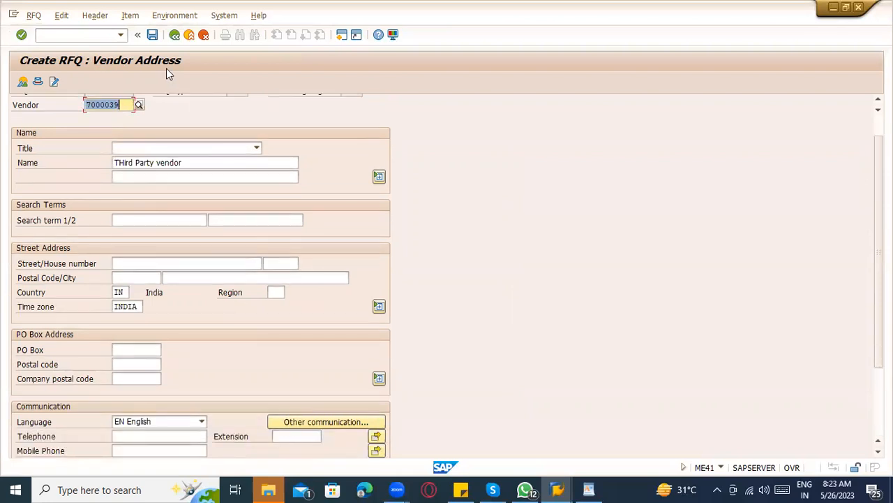
pyautogui.scroll(1, 150, 139)
pyautogui.scroll(1, 149, 140)
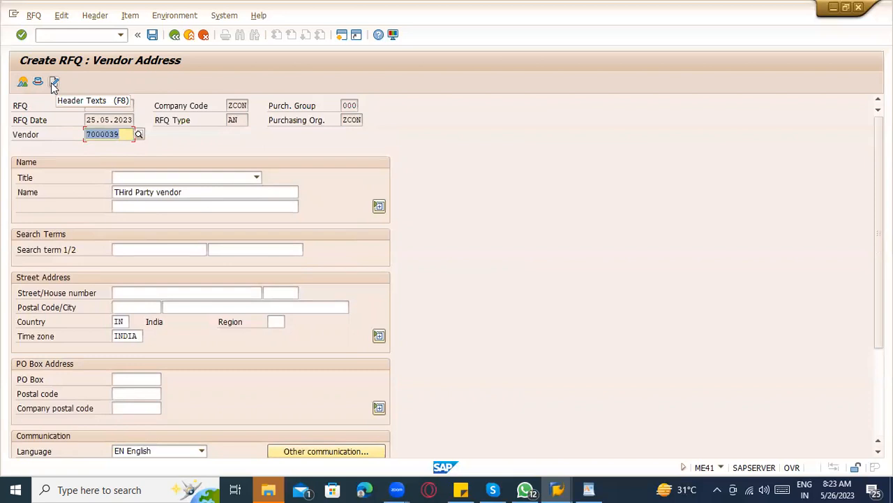
pyautogui.click(152, 37)
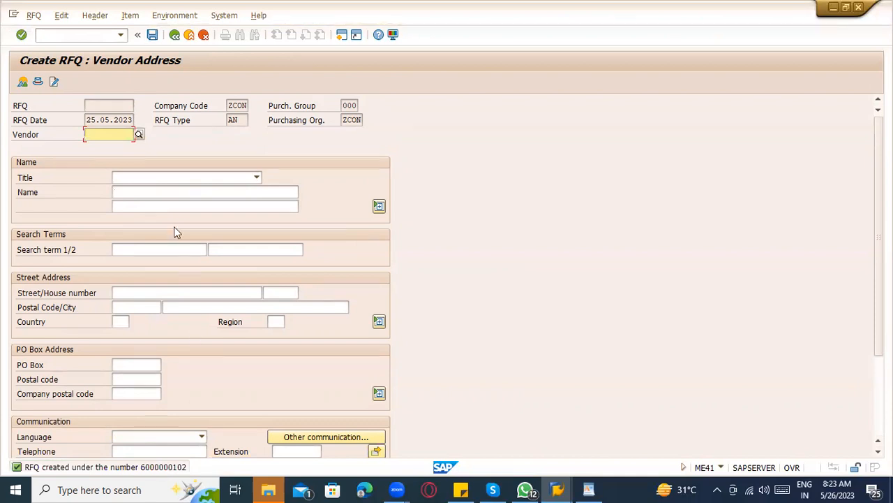
# Save an RFQ for the consignment test vendor 7000040.
pyautogui.click(113, 134)
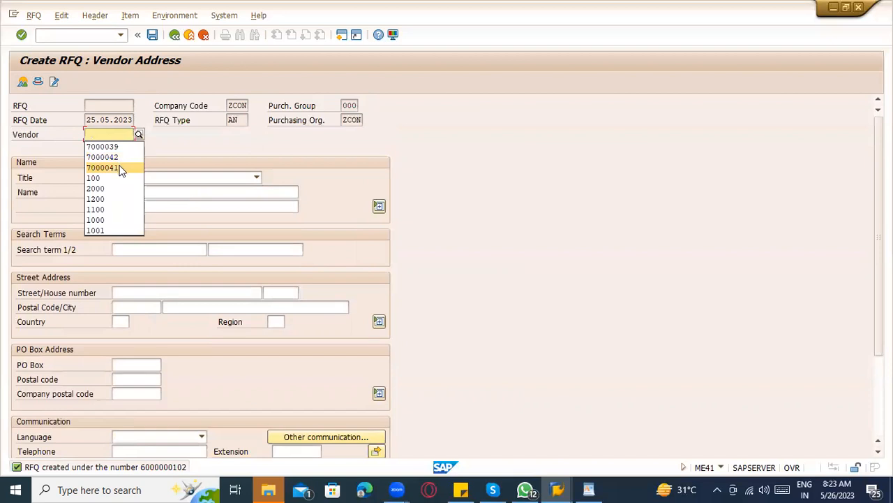
pyautogui.click(120, 168)
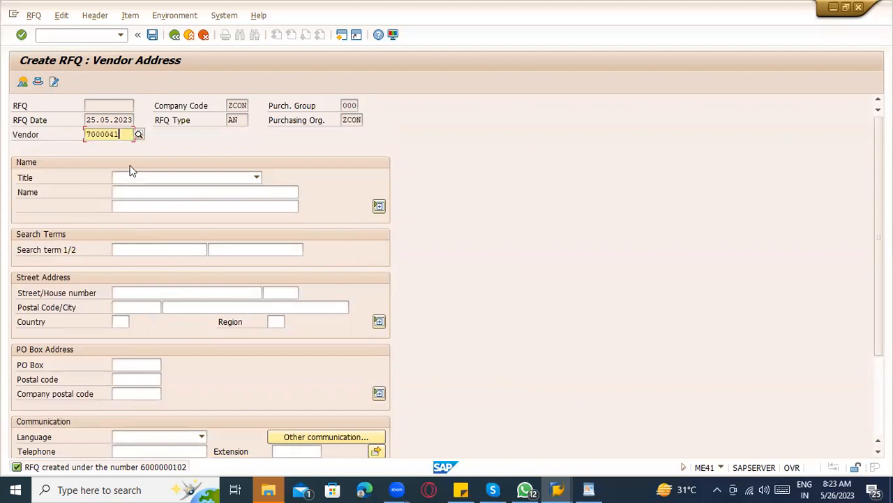
pyautogui.press('Return')
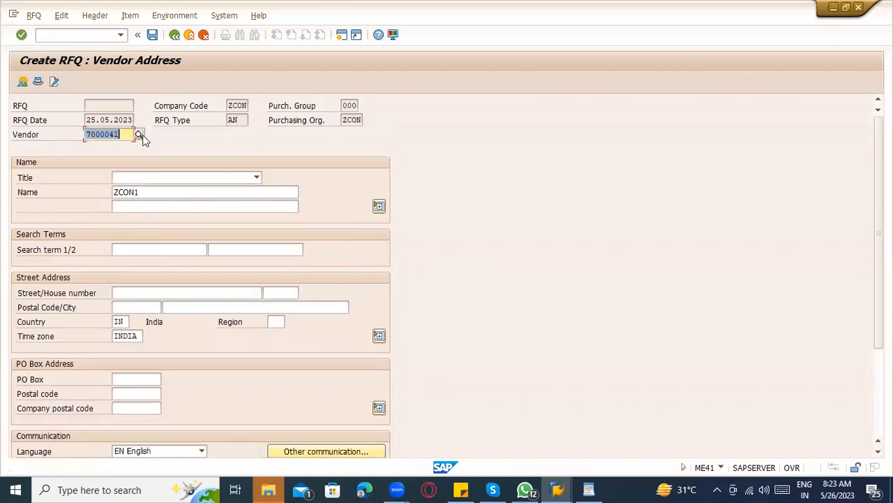
pyautogui.click(131, 137)
pyautogui.press('BackSpace')
pyautogui.write('0')
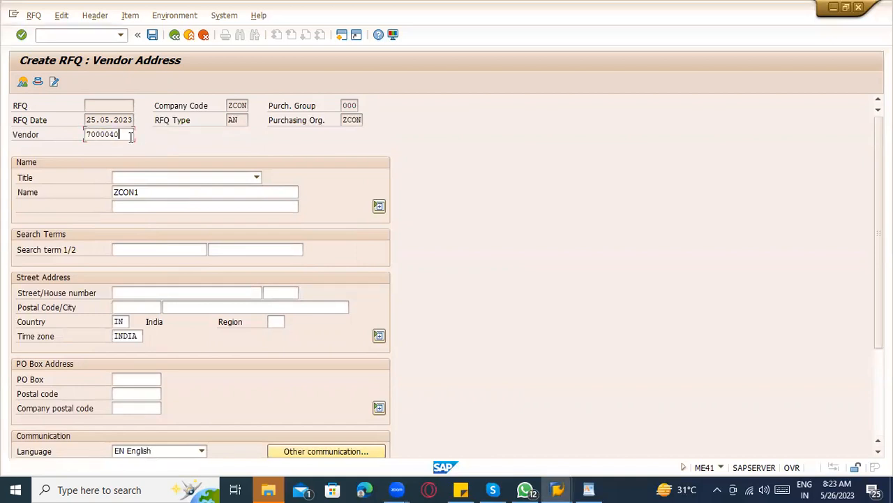
pyautogui.press('Return')
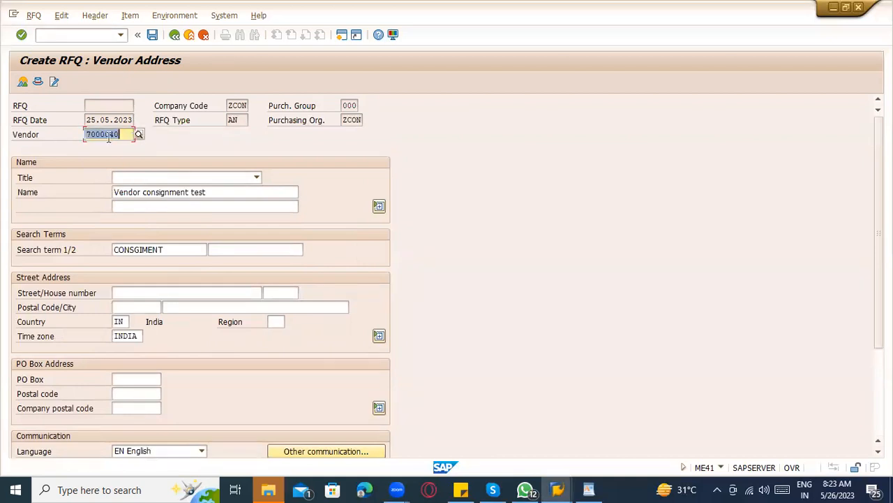
pyautogui.click(152, 35)
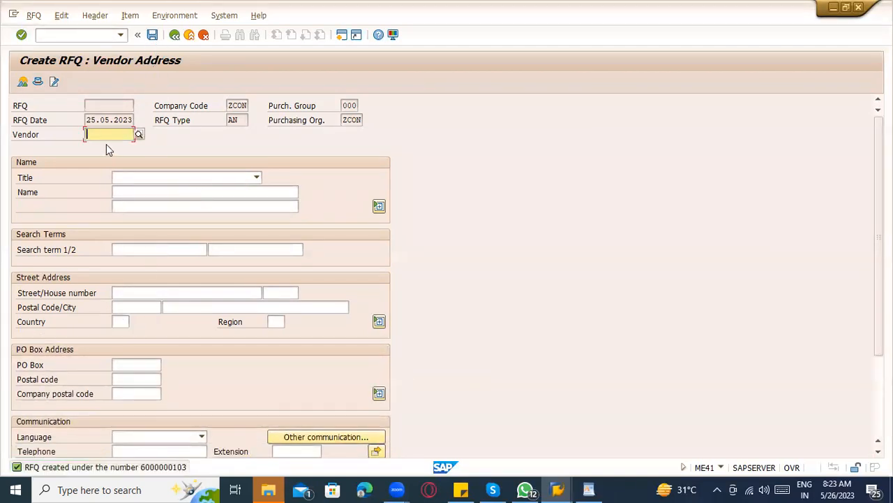
# Save an RFQ for the ZCON1 vendor 7000041.
pyautogui.click(109, 135)
pyautogui.click(112, 157)
pyautogui.press('Return')
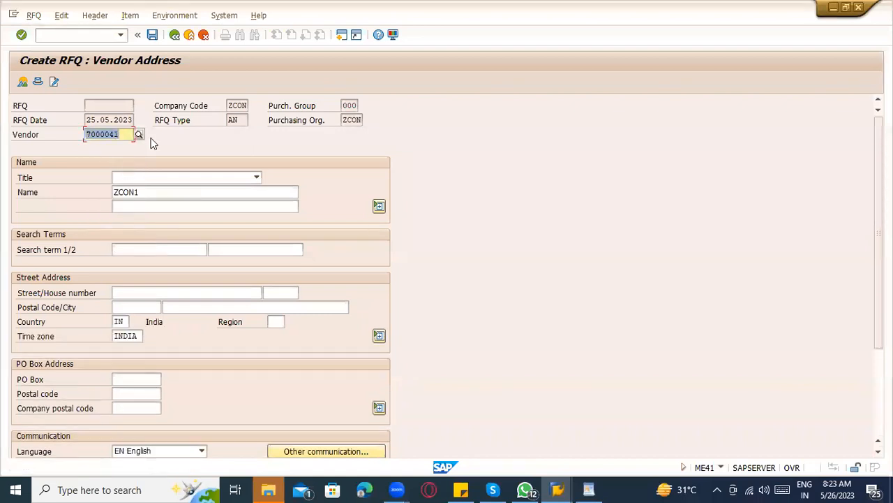
pyautogui.click(152, 35)
# Save an RFQ for the ZCON1_Test vendor 7000042.
pyautogui.click(105, 134)
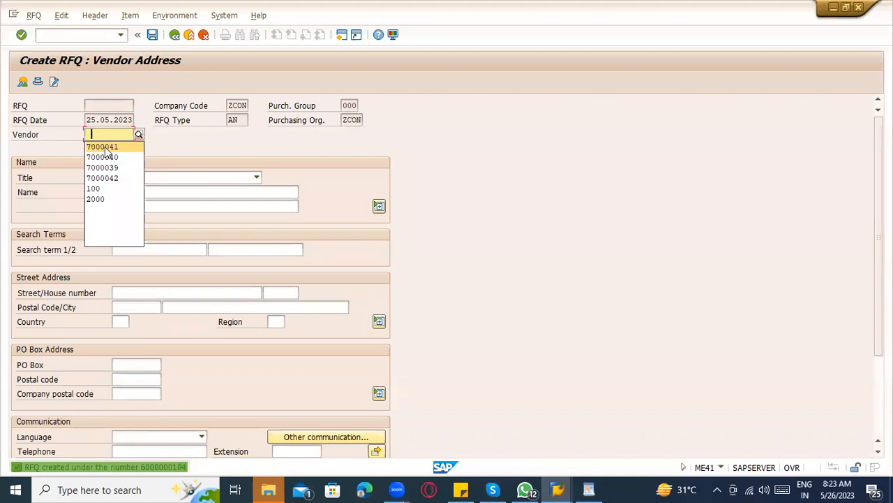
pyautogui.click(118, 178)
pyautogui.press('Return')
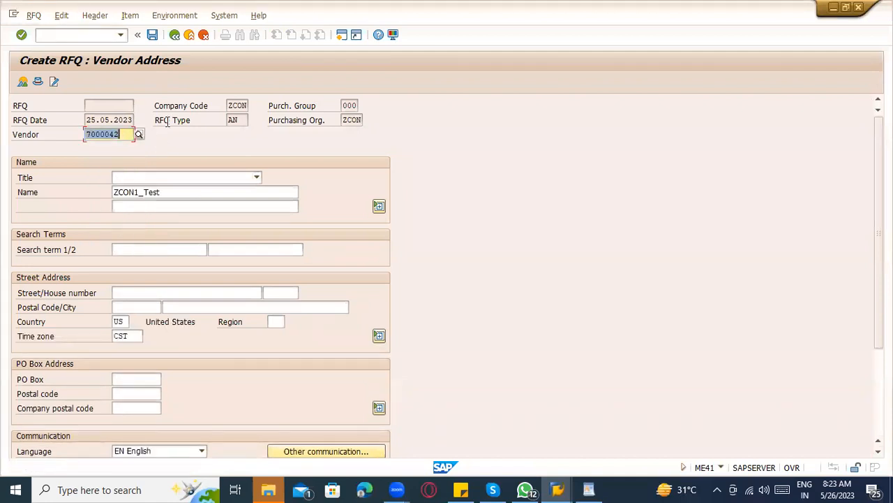
pyautogui.click(154, 36)
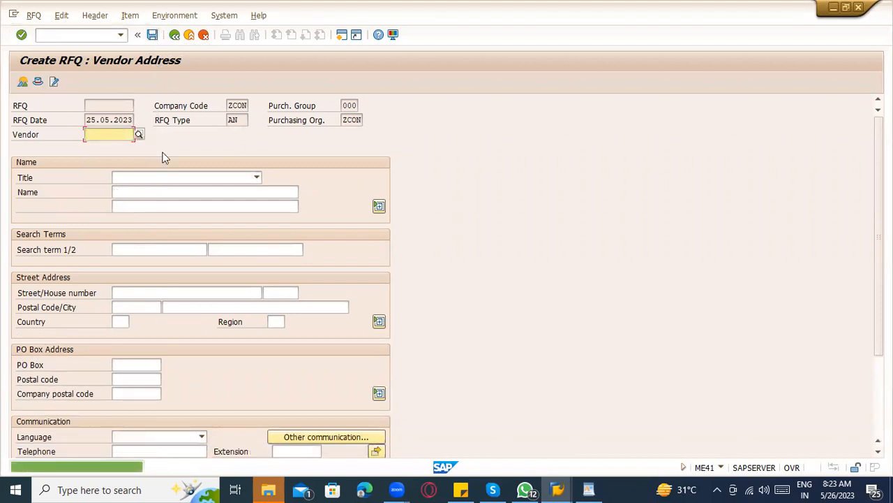
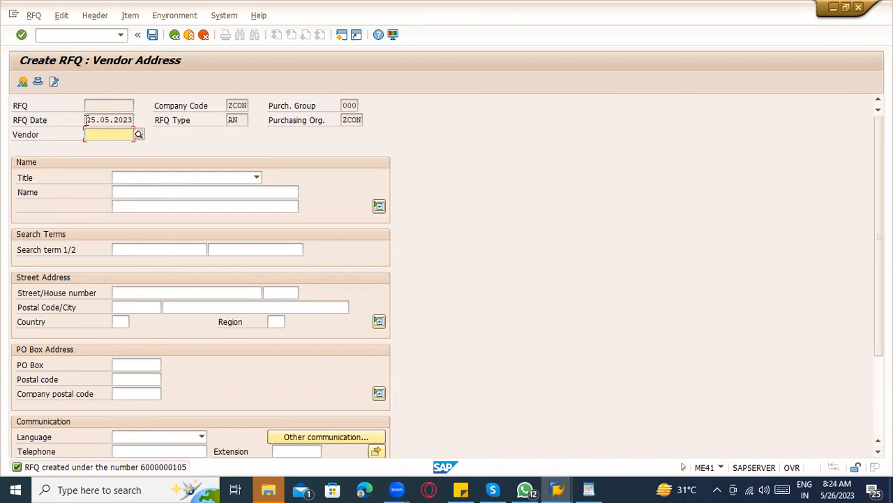
# Enter /ome4a in the command field; ME4A is reported nonexistent and SAP Easy Access remains.
pyautogui.click(79, 35)
pyautogui.write('/ome')
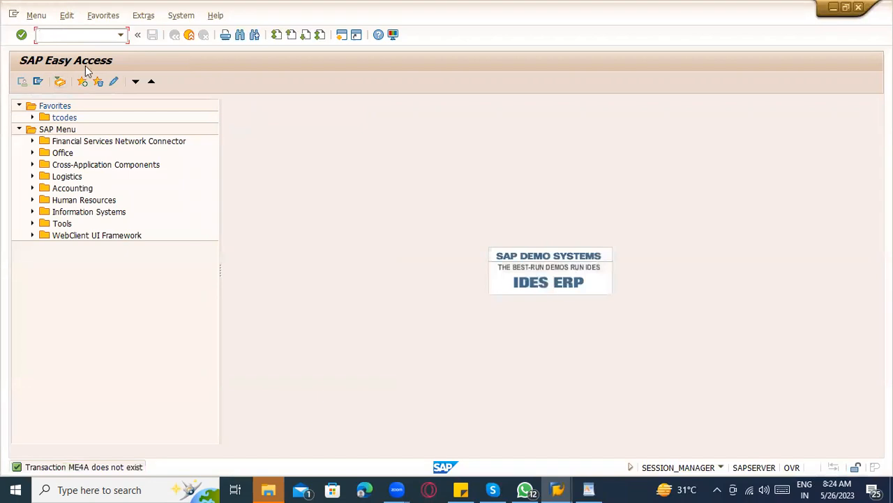
pyautogui.write('se93')
pyautogui.press('Return')
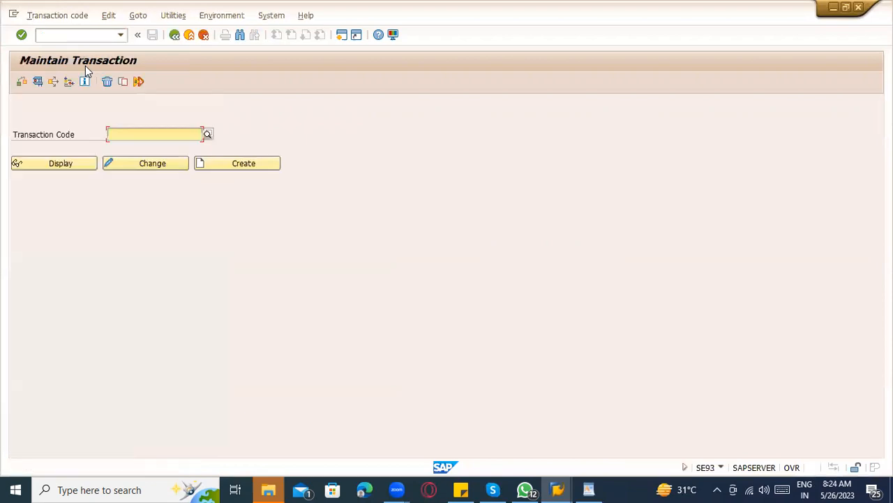
pyautogui.write('me4*')
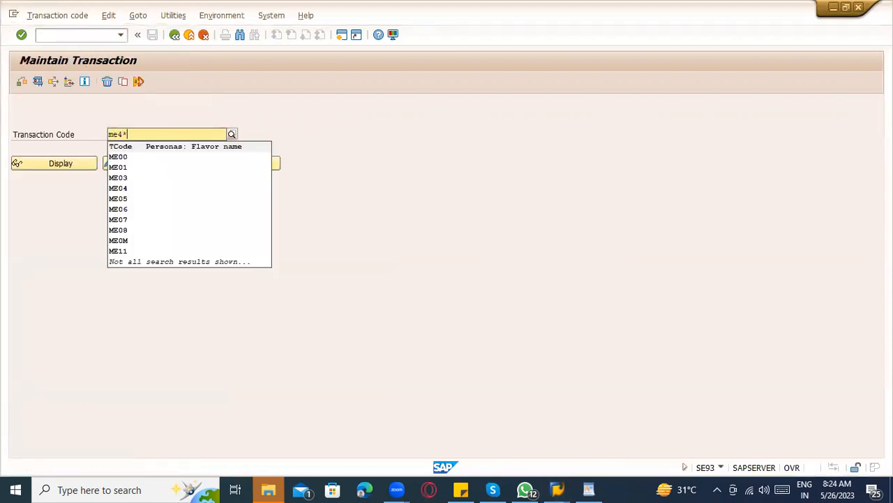
pyautogui.click(231, 131)
pyautogui.click(208, 139)
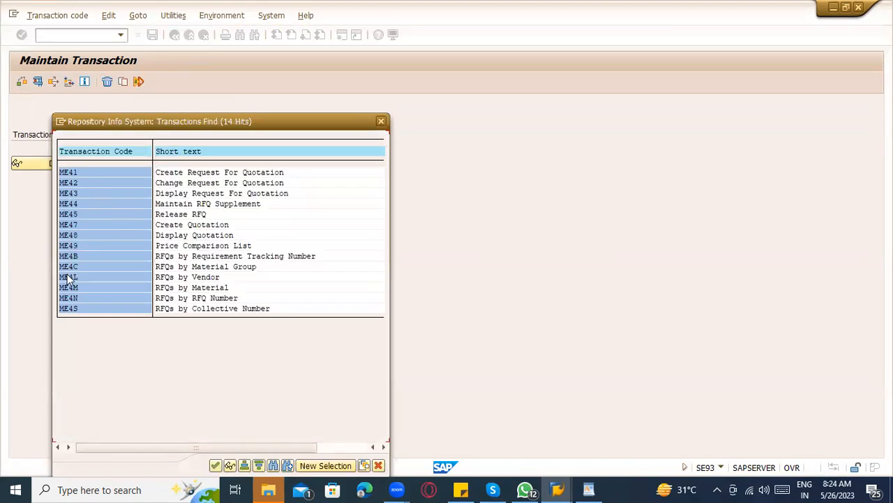
pyautogui.click(278, 257)
pyautogui.click(218, 268)
pyautogui.click(73, 288)
pyautogui.click(78, 294)
pyautogui.click(200, 296)
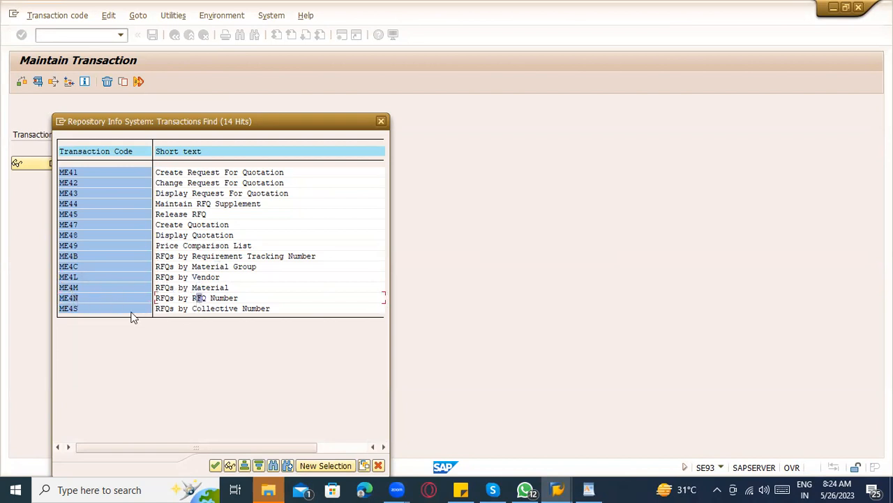
pyautogui.doubleClick(89, 306)
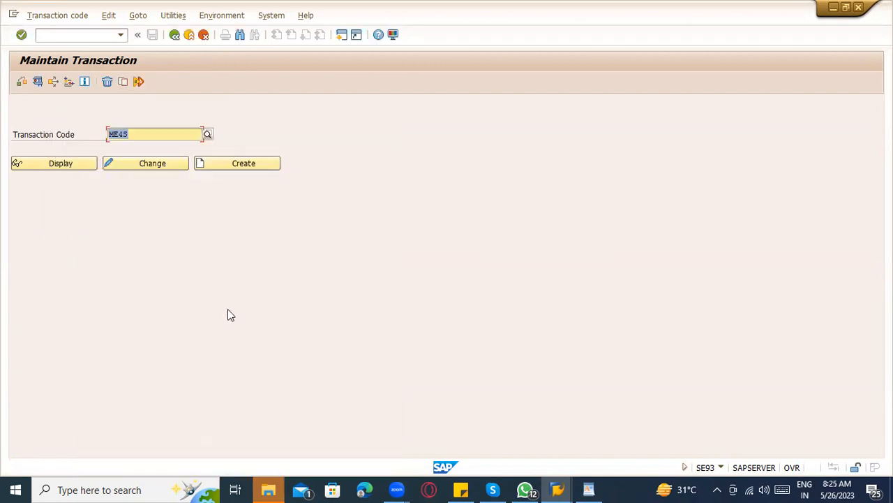
pyautogui.click(37, 82)
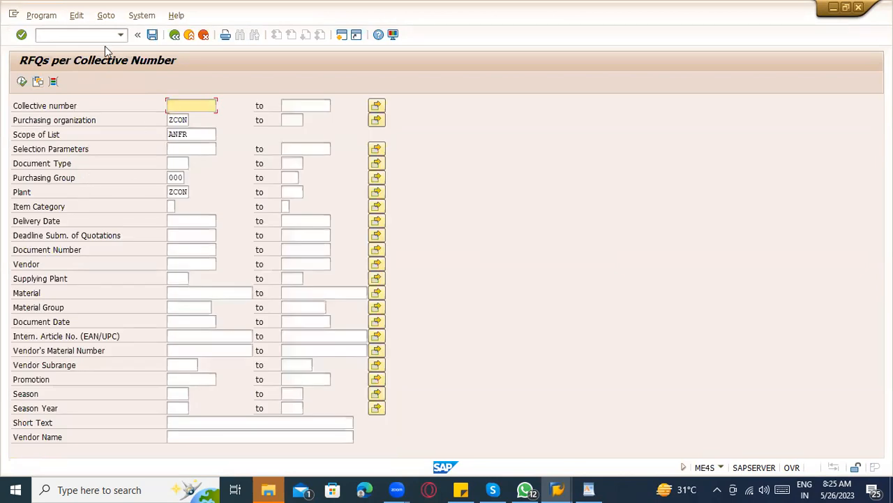
pyautogui.click(175, 40)
pyautogui.click(175, 40)
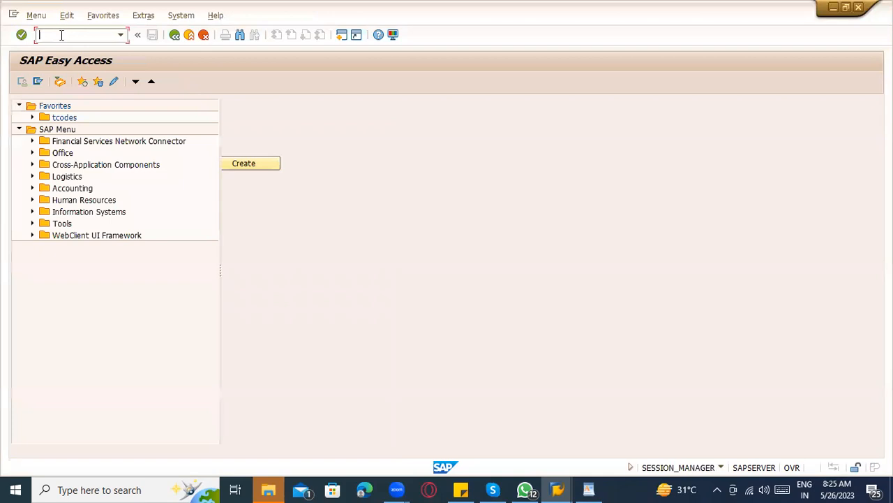
pyautogui.write('se93')
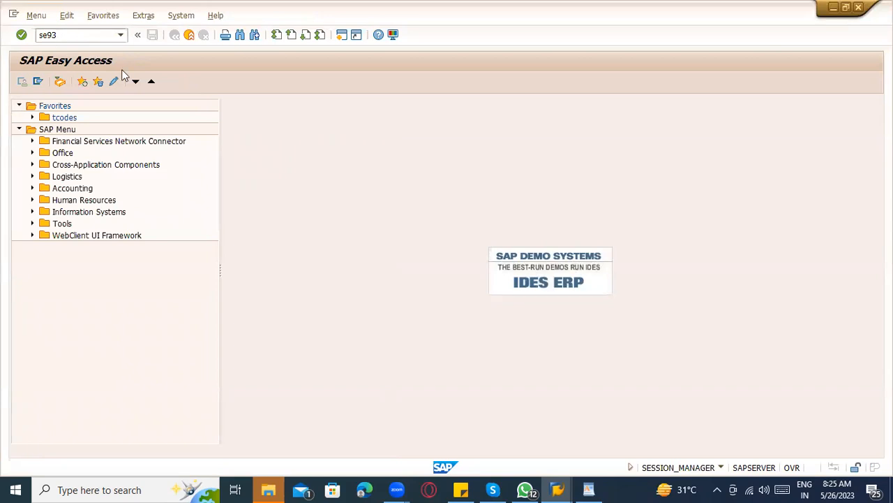
pyautogui.press('Return')
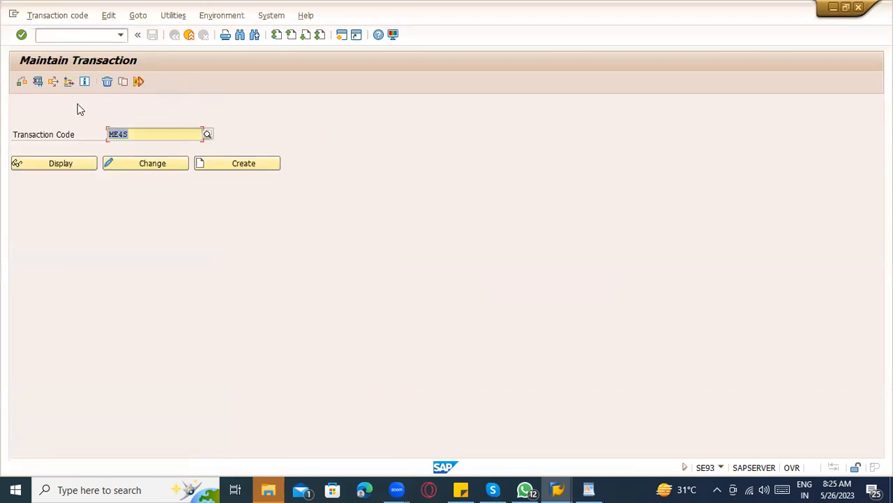
pyautogui.moveTo(135, 134); pyautogui.dragTo(104, 134)
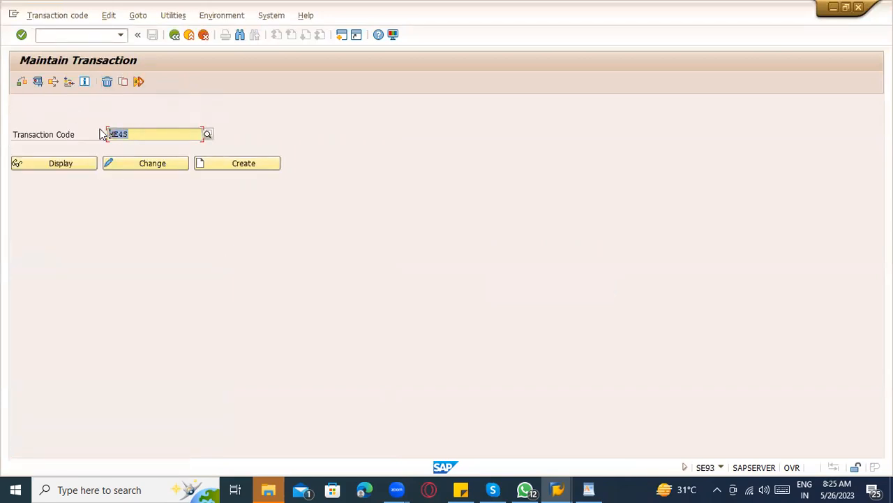
pyautogui.write('me5')
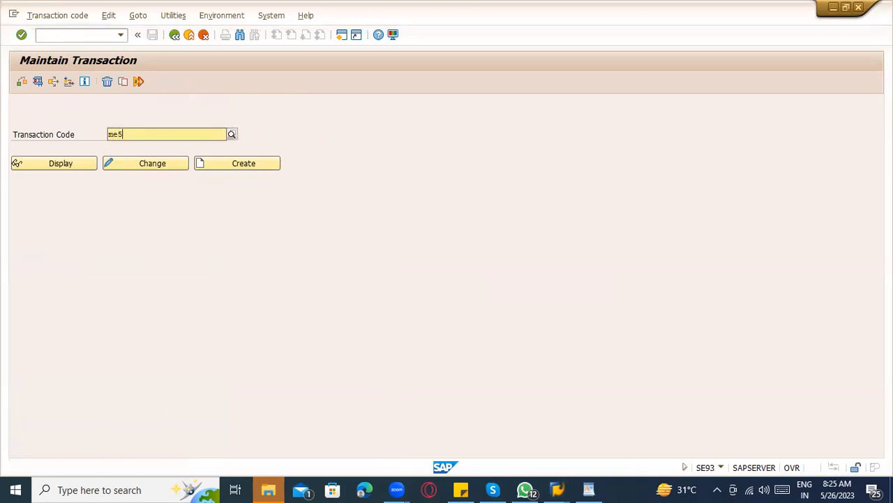
pyautogui.write('4')
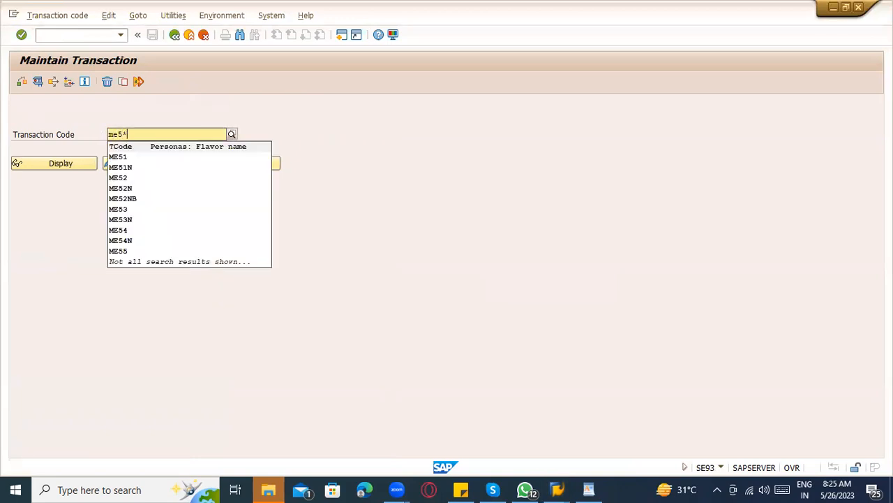
pyautogui.click(242, 110)
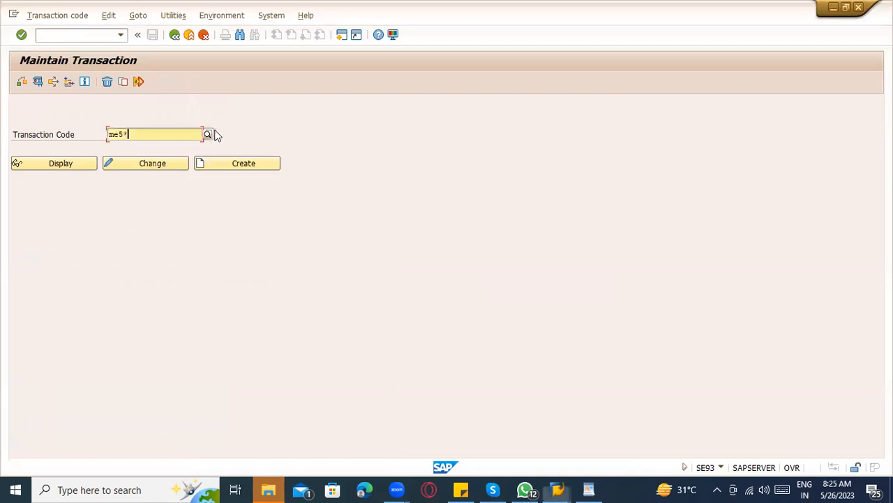
pyautogui.click(208, 134)
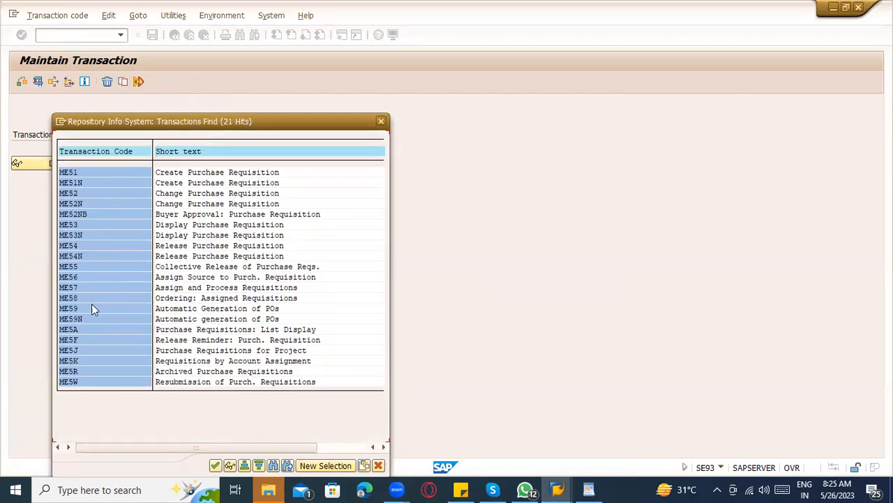
pyautogui.click(250, 329)
pyautogui.click(70, 340)
pyautogui.click(381, 122)
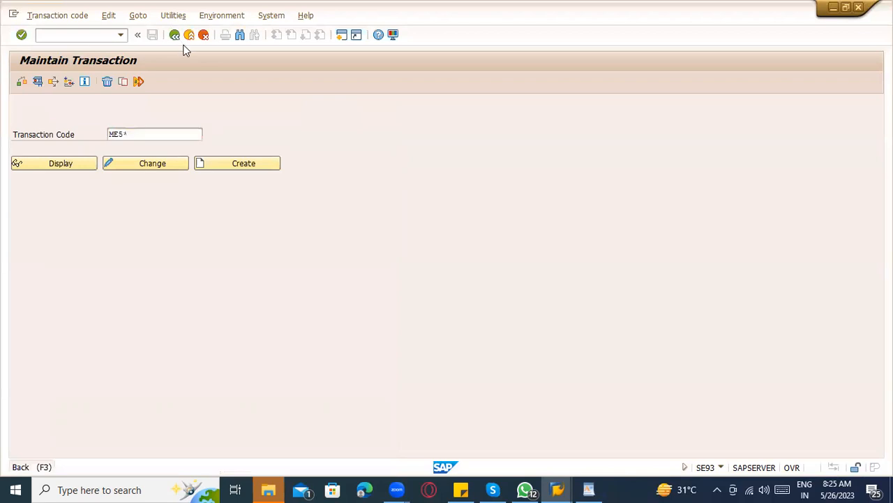
pyautogui.click(175, 34)
# Run ME4S to open the RFQs per Collective Number selection screen.
pyautogui.write('/nme4d')
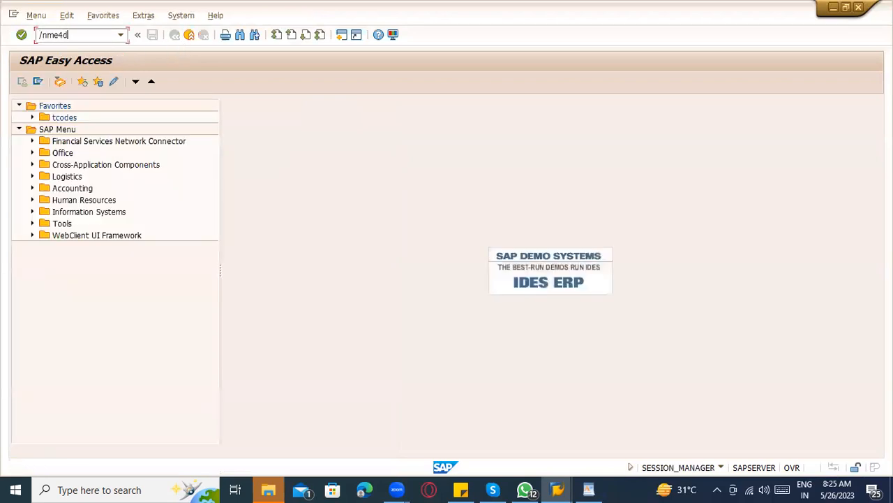
pyautogui.press('BackSpace')
pyautogui.press('Return')
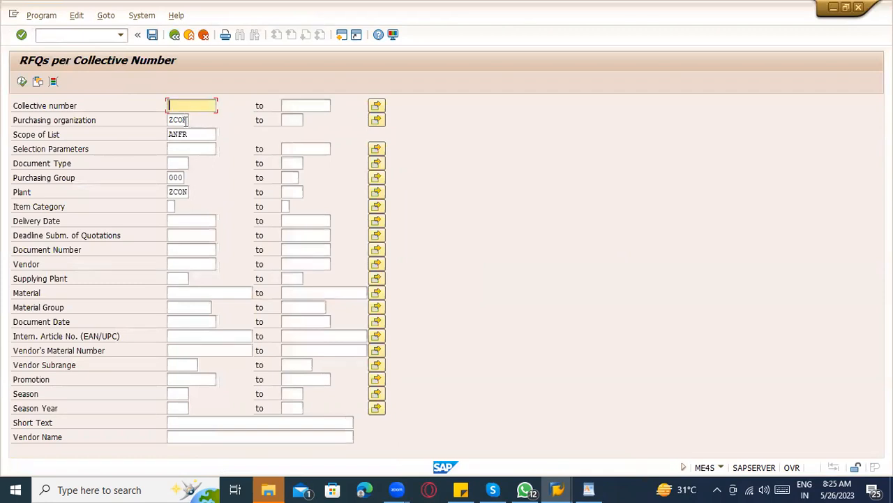
pyautogui.click(192, 134)
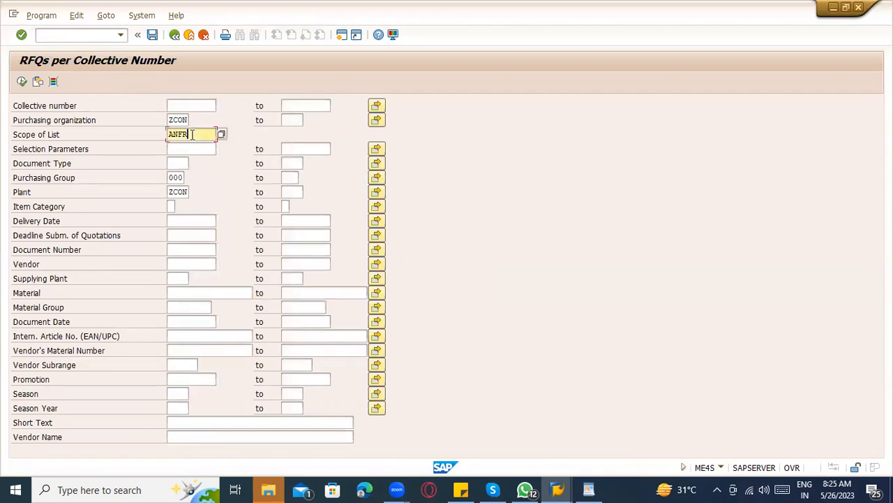
# Open Display RFQ (ME43) in a new session with /ome43.
pyautogui.click(92, 38)
pyautogui.write('/ome4')
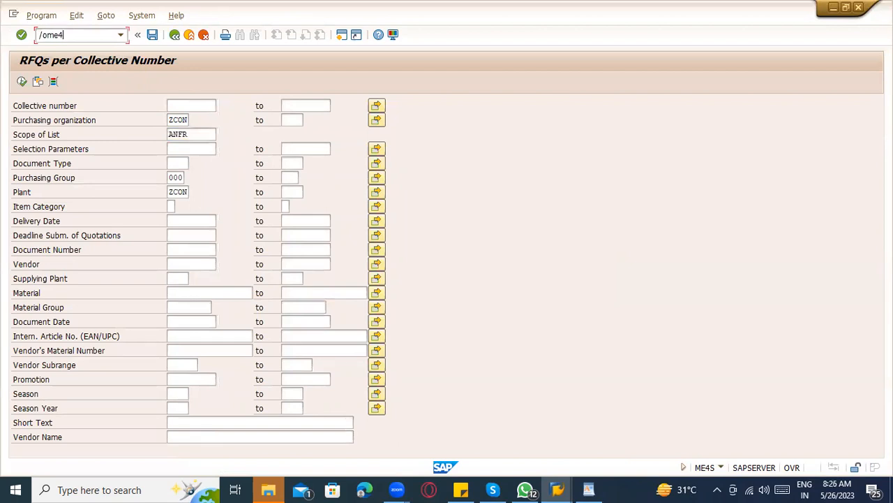
pyautogui.press('Return')
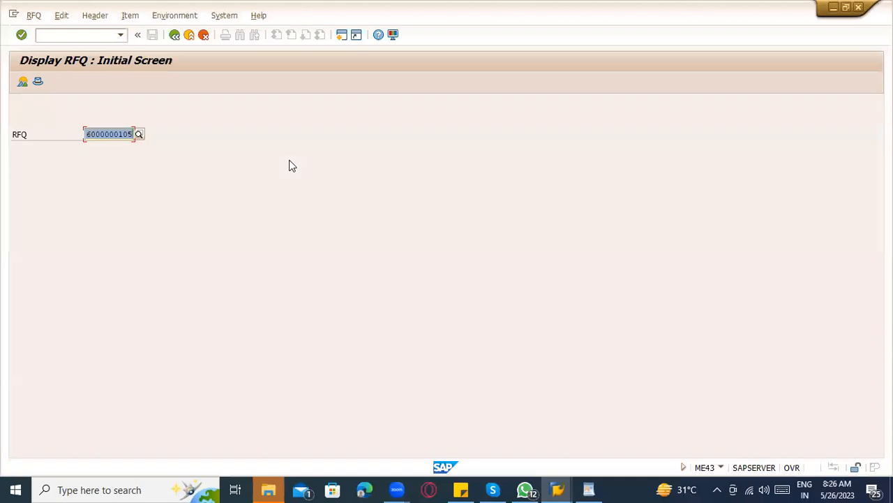
pyautogui.press('Return')
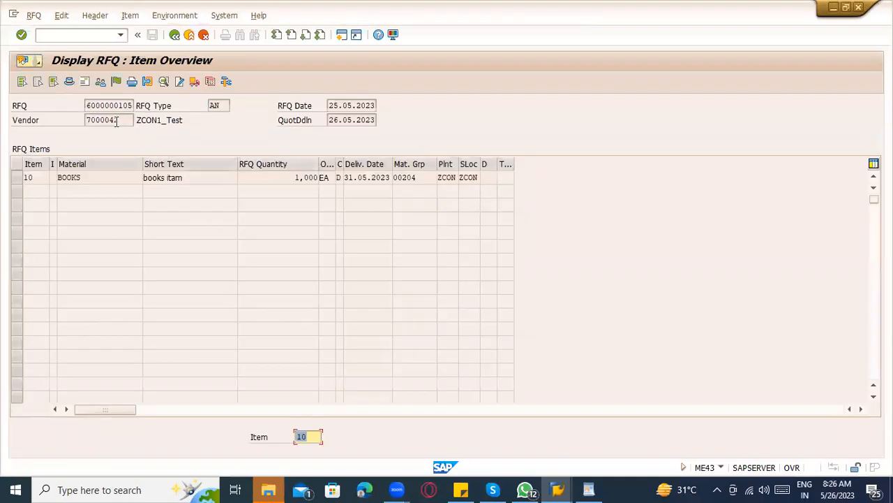
pyautogui.click(70, 82)
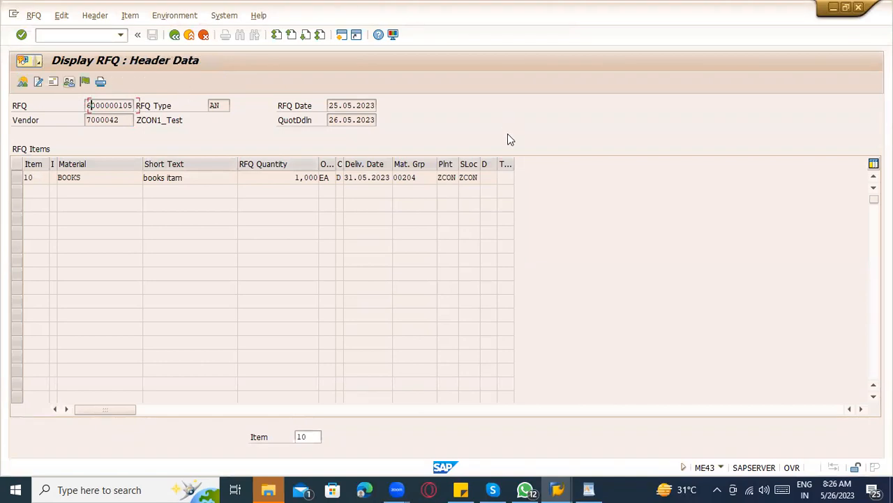
pyautogui.moveTo(363, 177); pyautogui.dragTo(323, 175)
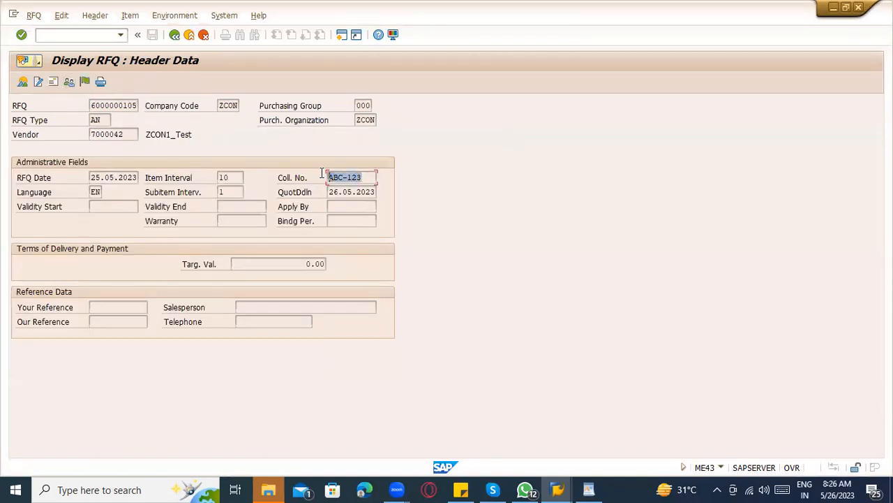
pyautogui.hotkey('ctrl', 'c')
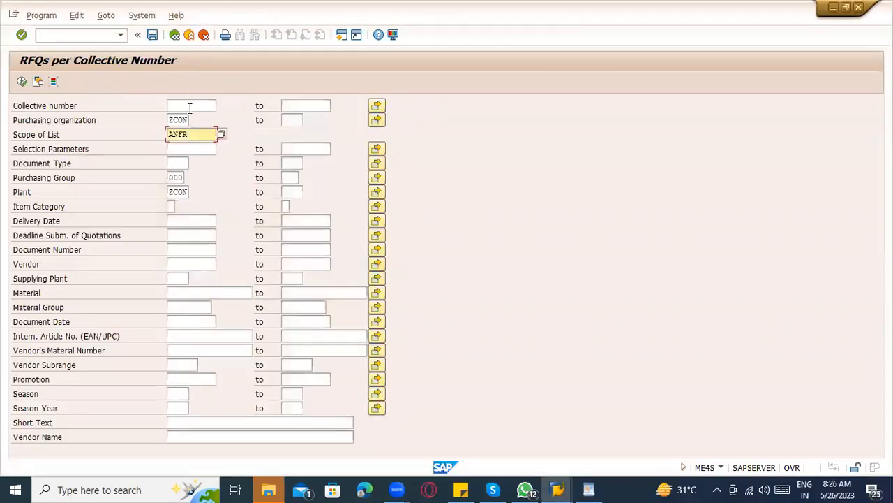
pyautogui.click(189, 107)
pyautogui.hotkey('ctrl', 'v')
pyautogui.click(21, 82)
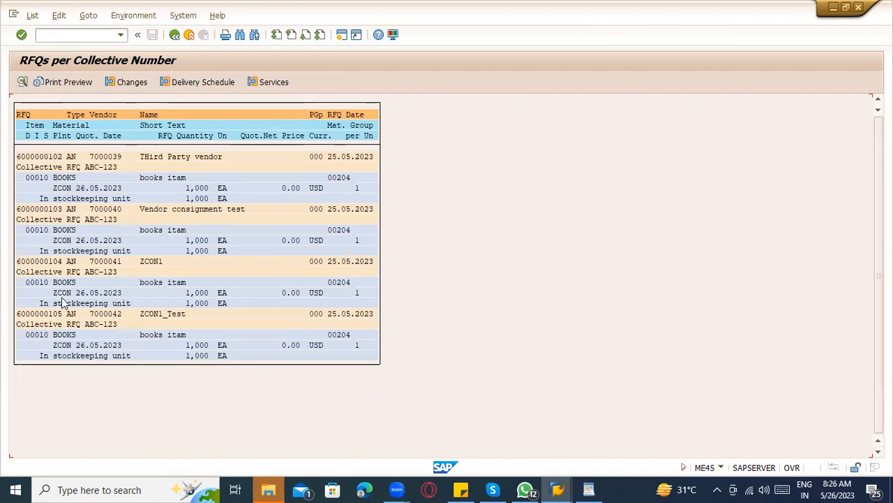
# Check the ABC-123 RFQs and vendors 7000040 and 7000042, then switch to WordPad.
pyautogui.click(46, 167)
pyautogui.click(110, 209)
pyautogui.click(110, 314)
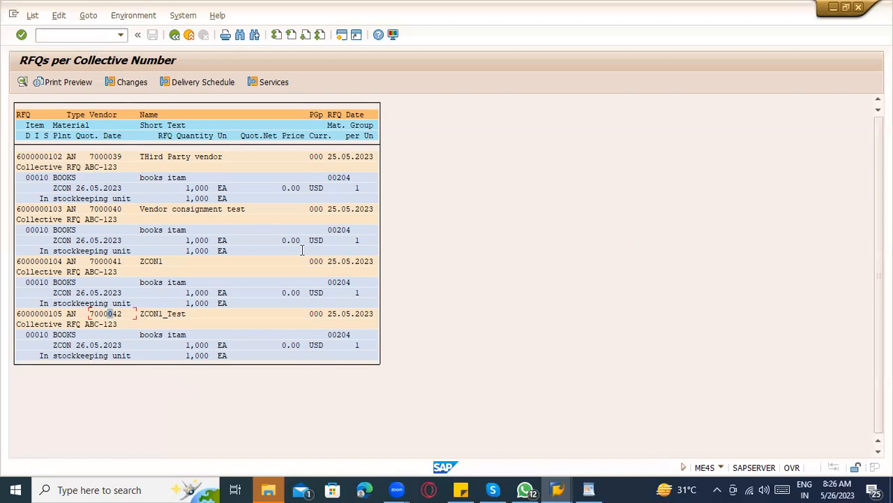
pyautogui.hotkey('alt', 'Tab')
# Type 'Table ---- Header , item EKKO ---- EKPO', then start 'Internal purchasing document ------' on a new line.
pyautogui.write('Table')
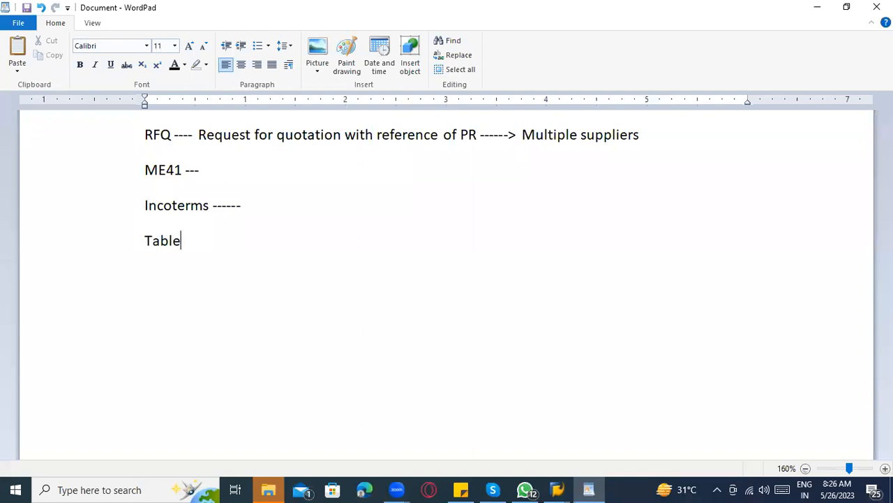
pyautogui.write(' ---- Header , item ')
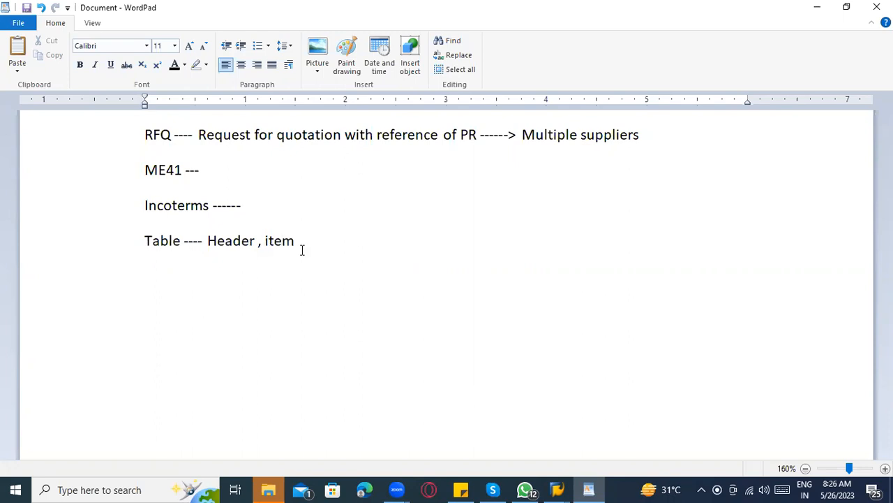
pyautogui.write('EKKO ---- ekpo')
pyautogui.press('BackSpace')
pyautogui.press('BackSpace')
pyautogui.press('BackSpace')
pyautogui.press('BackSpace')
pyautogui.press('capslock')
pyautogui.write('ekpo')
pyautogui.press('capslock')
pyautogui.press('BackSpace')
pyautogui.press('BackSpace')
pyautogui.press('BackSpace')
pyautogui.press('BackSpace')
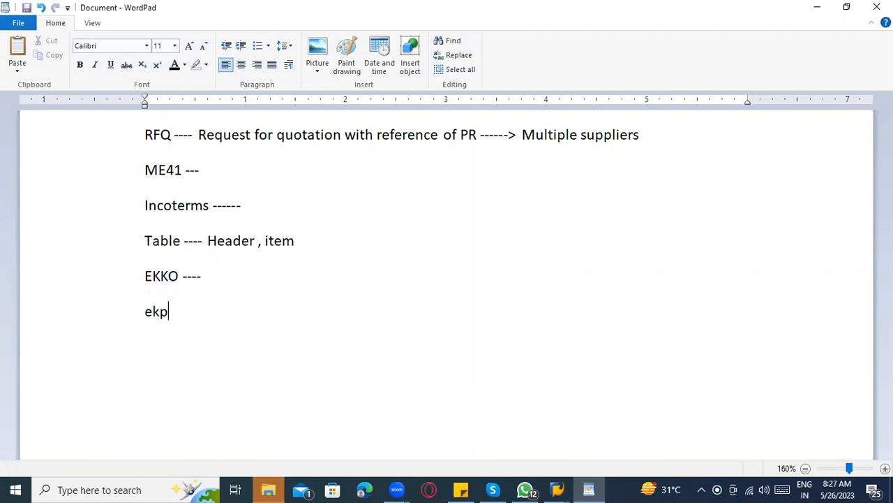
pyautogui.write('EKPO')
pyautogui.press('Return')
pyautogui.press('Return')
pyautogui.write('Internal pur')
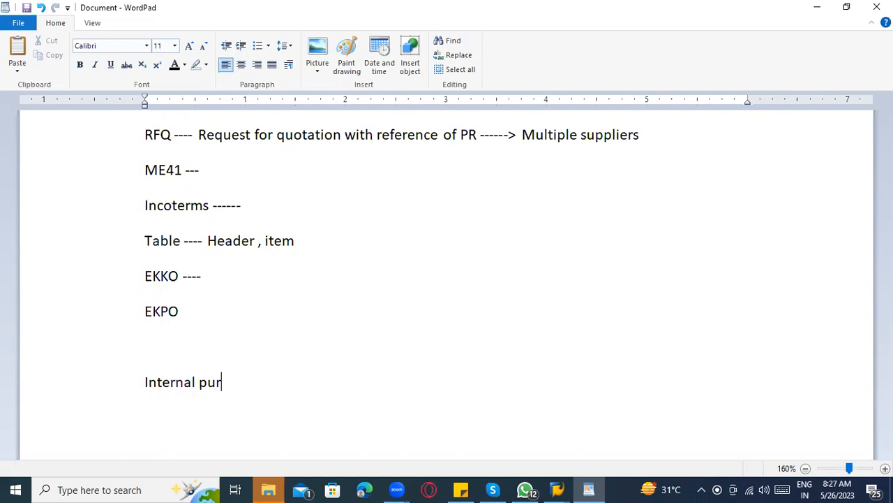
pyautogui.write('chasing document ')
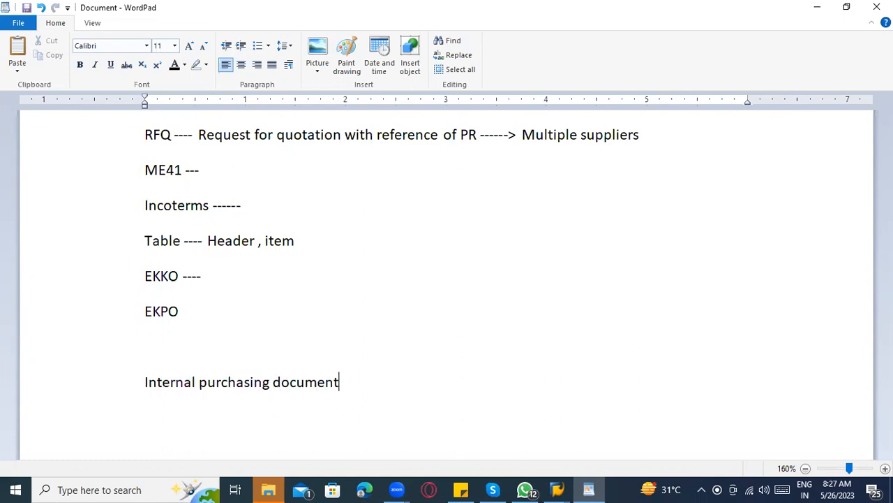
pyautogui.write('------ EBN')
# Correct the internal document's table name to EBAN and start a new line.
pyautogui.press('BackSpace')
pyautogui.write('n')
pyautogui.press('capslock')
pyautogui.press('BackSpace')
pyautogui.write('a')
pyautogui.press('BackSpace')
pyautogui.write('AN')
pyautogui.press('capslock')
pyautogui.press('Return')
# Type 'External purchasing document - EKKO , EKPO' and add '( PR)' after EBAN.
pyautogui.write('External purchasing document - EKKO , EP')
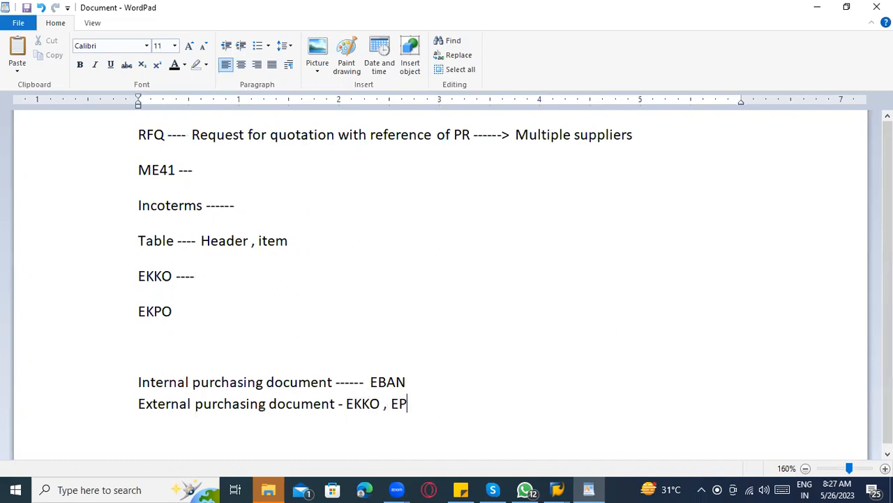
pyautogui.press('BackSpace')
pyautogui.write('KPO')
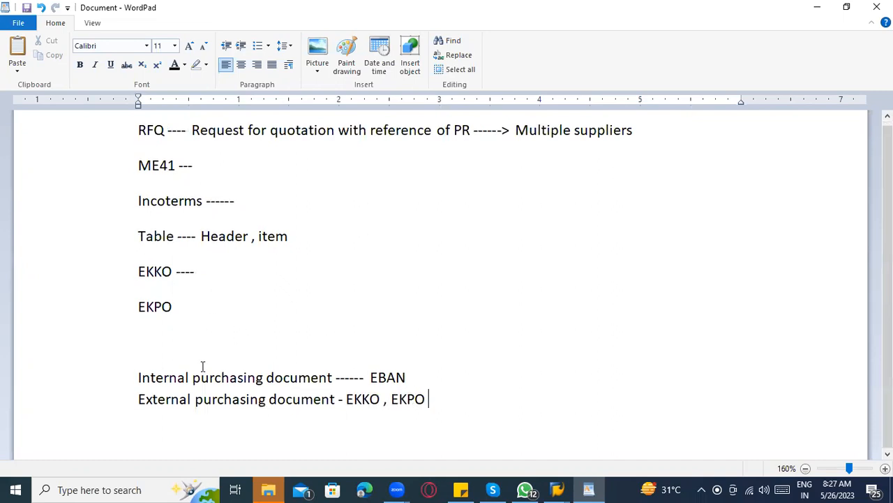
pyautogui.click(426, 379)
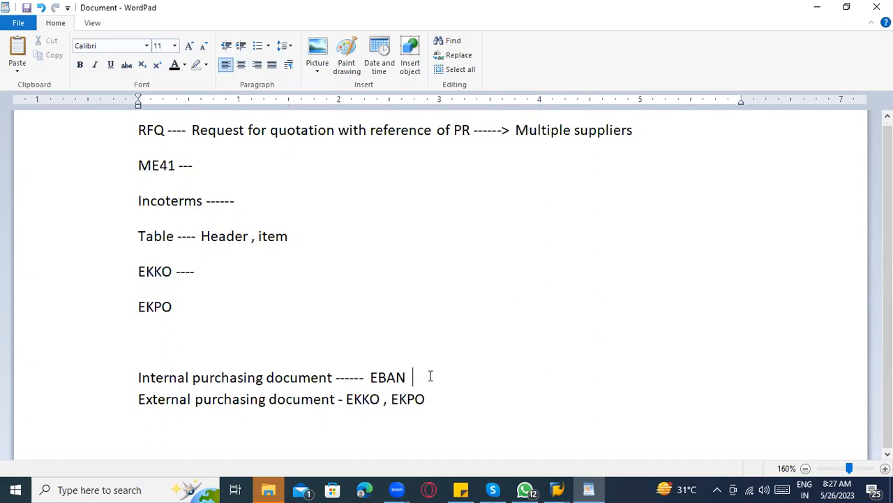
pyautogui.write('( PR)')
# Highlight EBAN, 'Internal purchasing document' and the External line's 'purchasing document' while reviewing the notes.
pyautogui.click(565, 487)
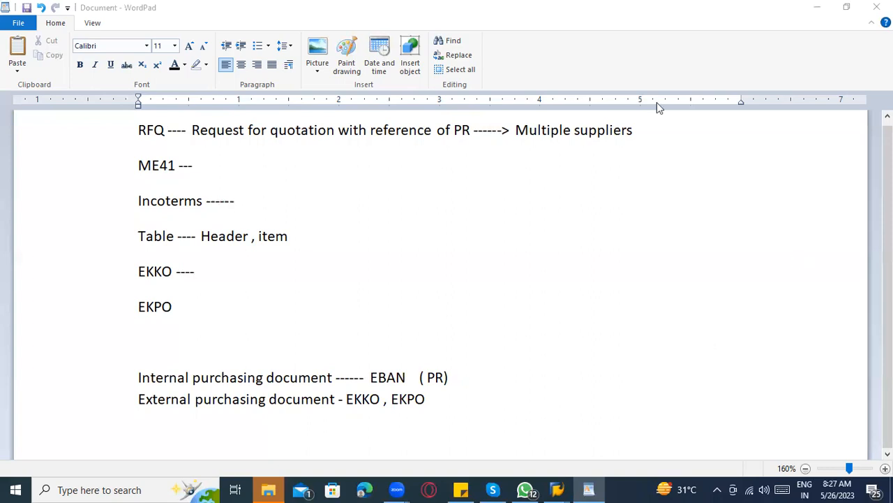
pyautogui.click(204, 377)
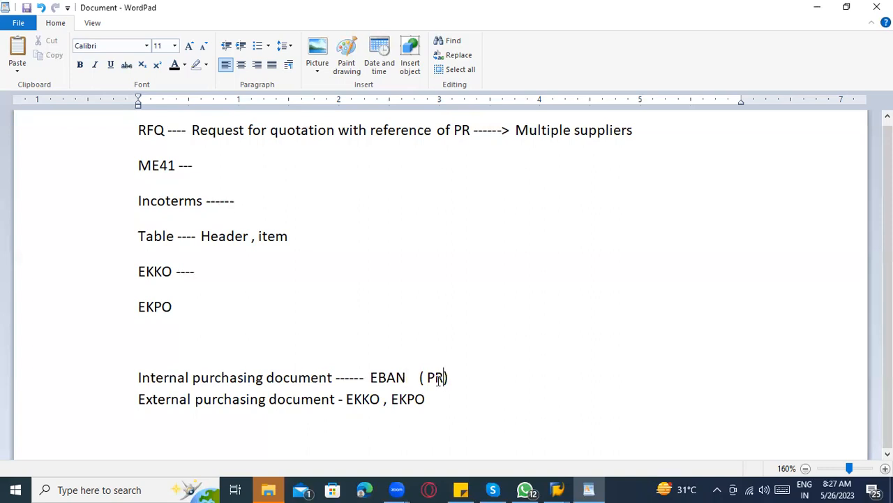
pyautogui.doubleClick(374, 377)
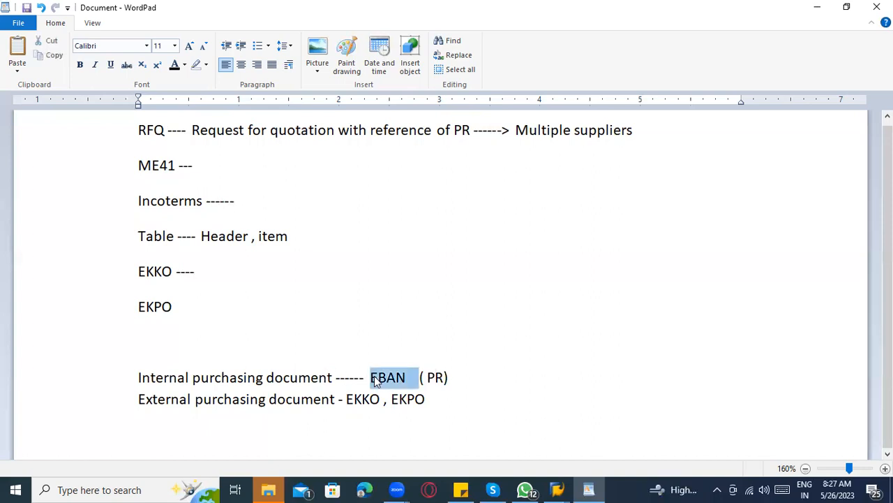
pyautogui.click(427, 377)
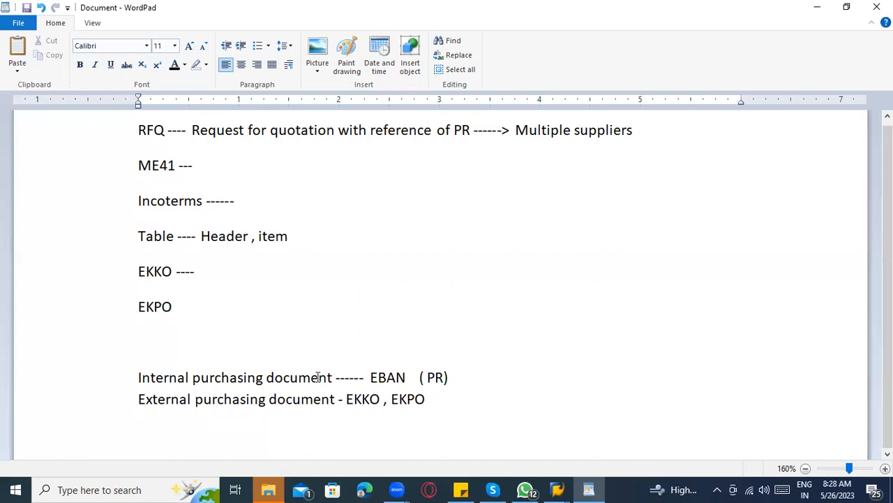
pyautogui.moveTo(332, 376); pyautogui.dragTo(188, 369)
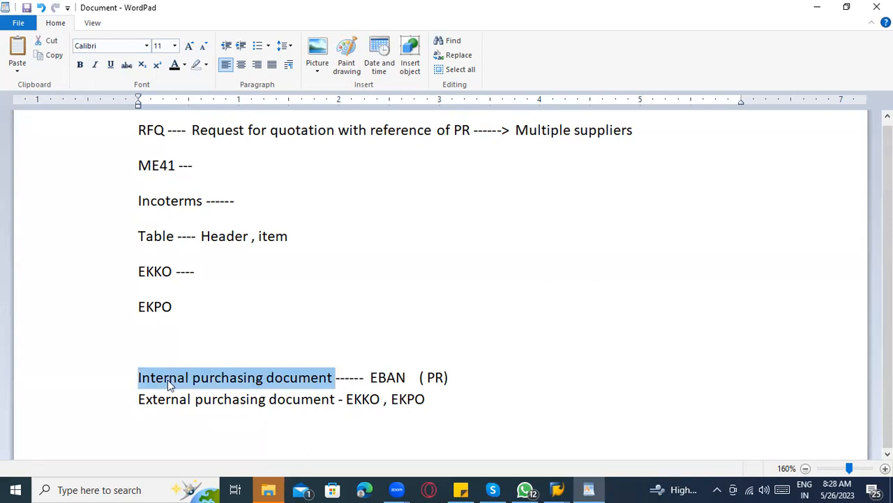
pyautogui.click(191, 398)
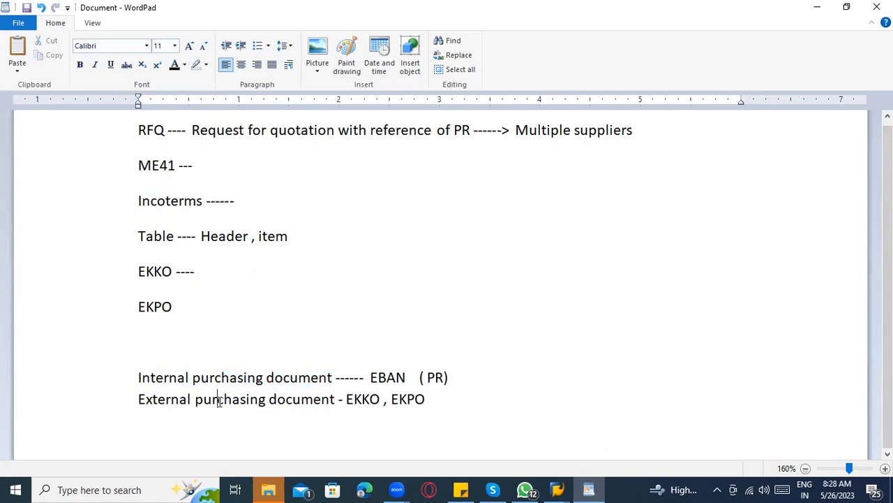
pyautogui.moveTo(195, 398); pyautogui.dragTo(303, 399)
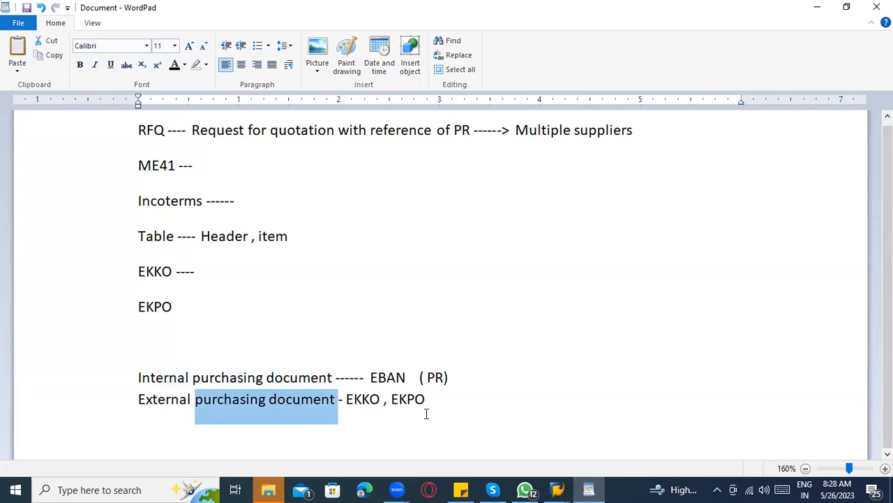
pyautogui.click(450, 402)
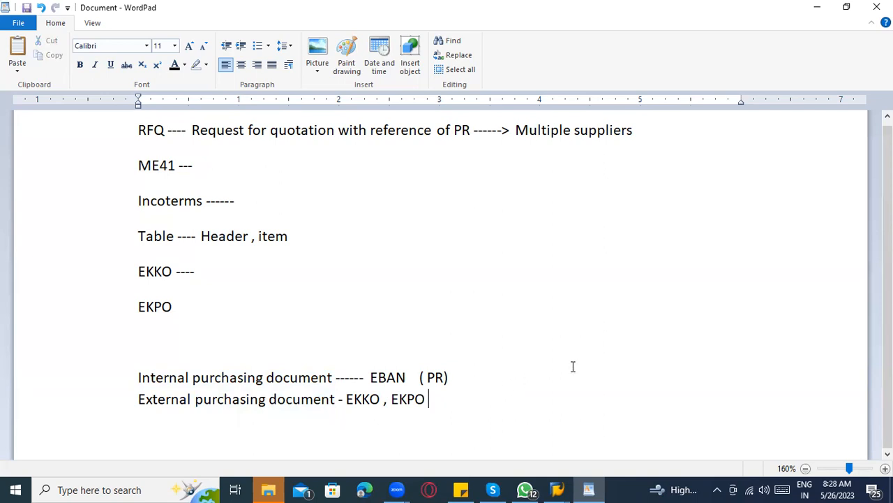
pyautogui.hotkey('alt', 'Tab')
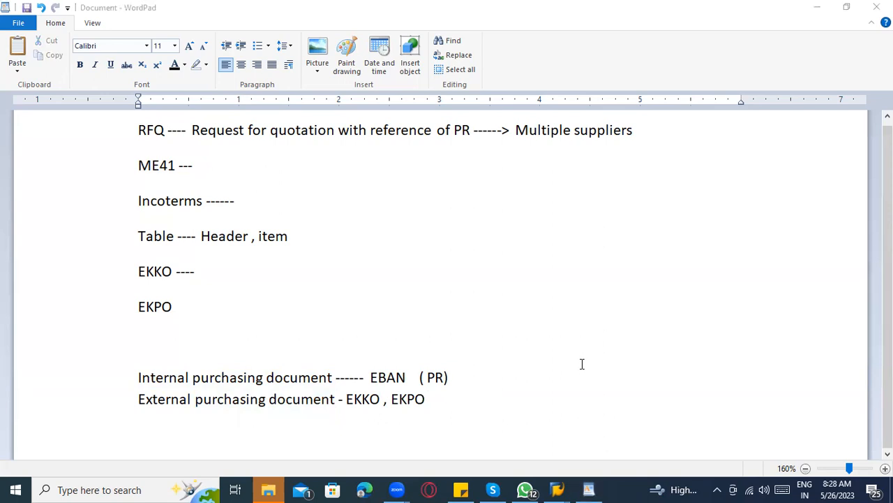
pyautogui.click(448, 405)
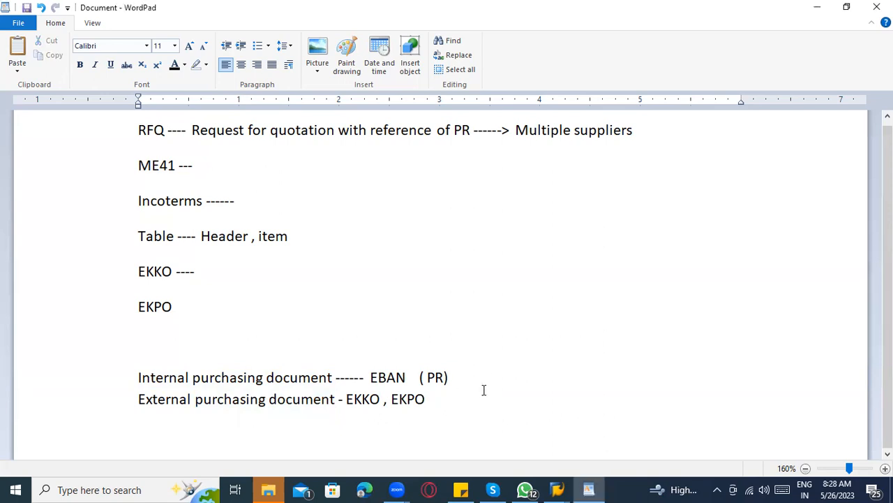
pyautogui.click(218, 362)
# Insert a blank line above the Internal note and type 'table - Se16n , Se16, se11'.
pyautogui.press('Return')
pyautogui.press('Return')
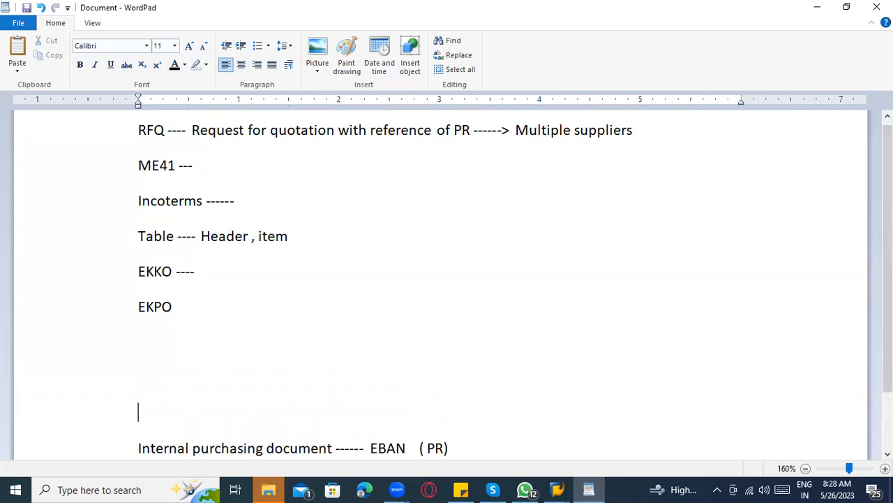
pyautogui.scroll(-3, 271, 361)
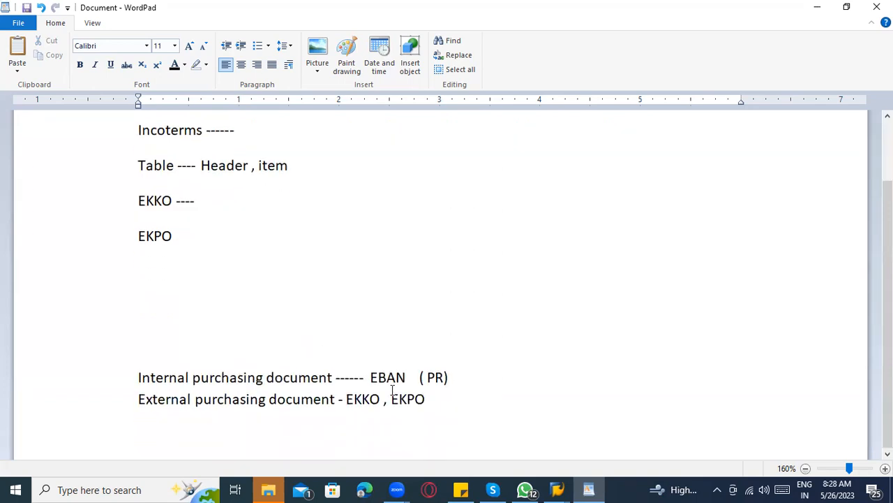
pyautogui.click(182, 360)
pyautogui.write('table - Se16')
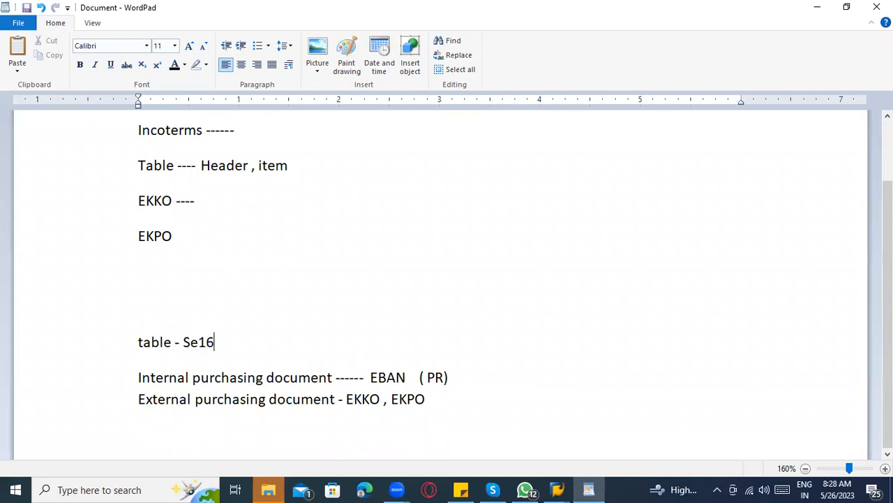
pyautogui.write('n , Se16, se11')
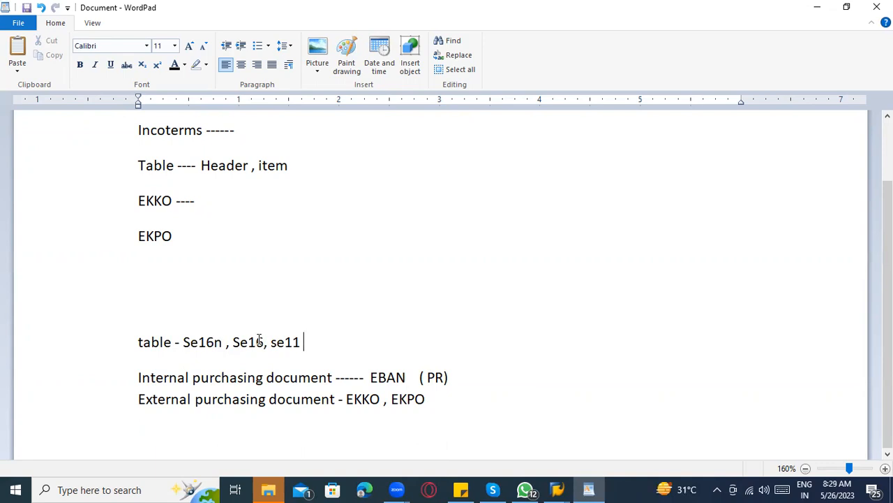
# Append '( Techincal team will consider this )' after se11.
pyautogui.click(286, 342)
pyautogui.click(301, 342)
pyautogui.write('( Techincal team')
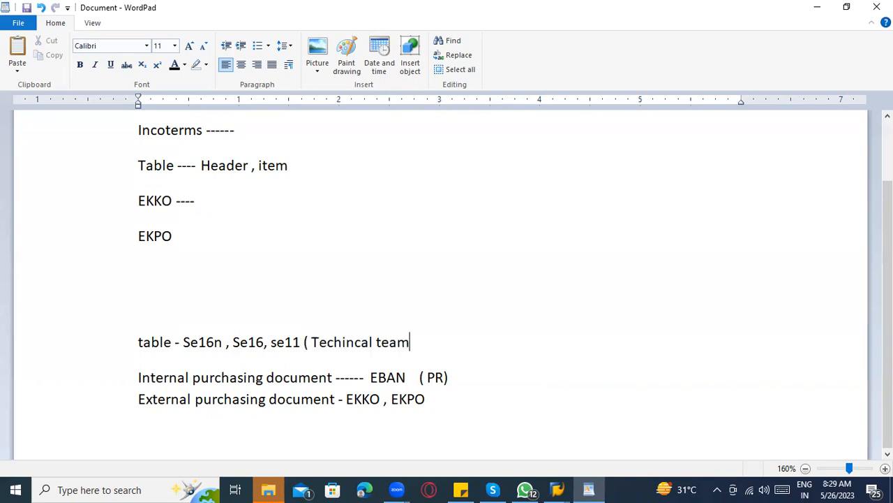
pyautogui.write(' will consider thsi')
pyautogui.press('BackSpace')
pyautogui.press('BackSpace')
pyautogui.press('BackSpace')
pyautogui.write('si )')
pyautogui.press('BackSpace')
pyautogui.press('BackSpace')
pyautogui.press('BackSpace')
pyautogui.press('BackSpace')
pyautogui.write('is team')
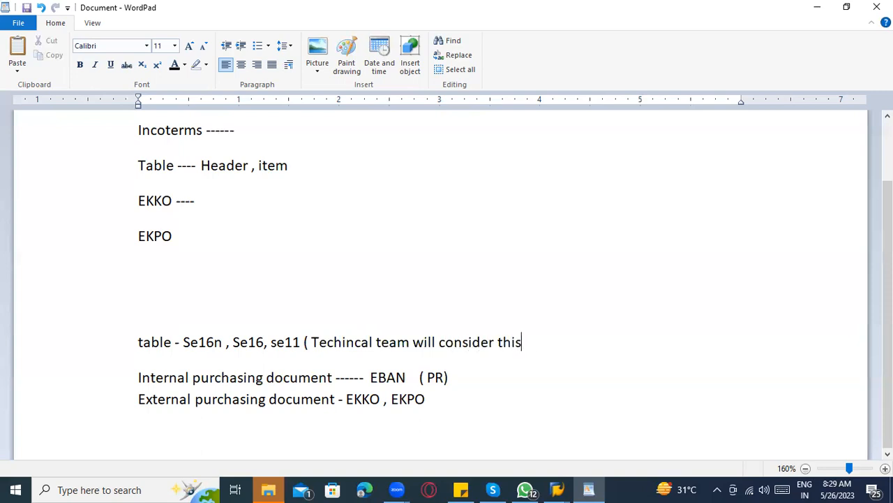
pyautogui.press('BackSpace')
pyautogui.write('m)')
pyautogui.press('BackSpace')
pyautogui.press('BackSpace')
pyautogui.press('BackSpace')
pyautogui.press('BackSpace')
pyautogui.press('BackSpace')
pyautogui.write(')')
# Switch to SAP and display table EBAN in the ABAP Dictionary via /nse11.
pyautogui.click(558, 489)
pyautogui.click(531, 437)
pyautogui.click(59, 34)
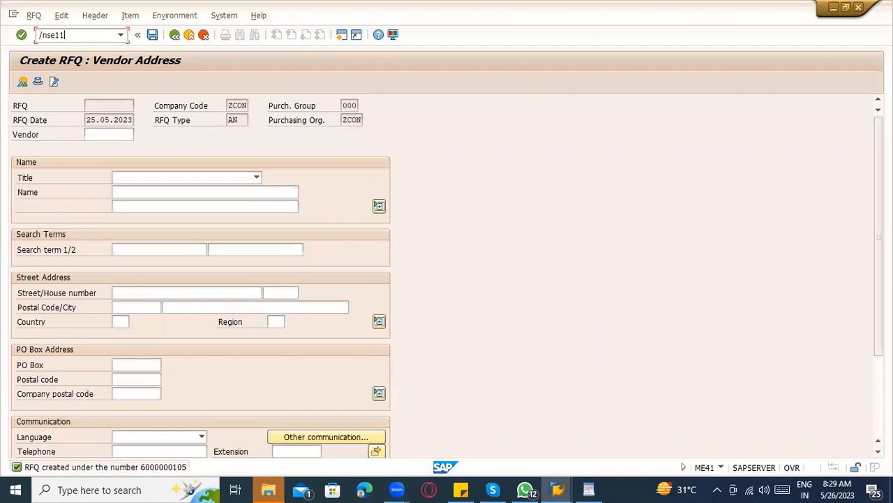
pyautogui.write('/nse11')
pyautogui.press('Return')
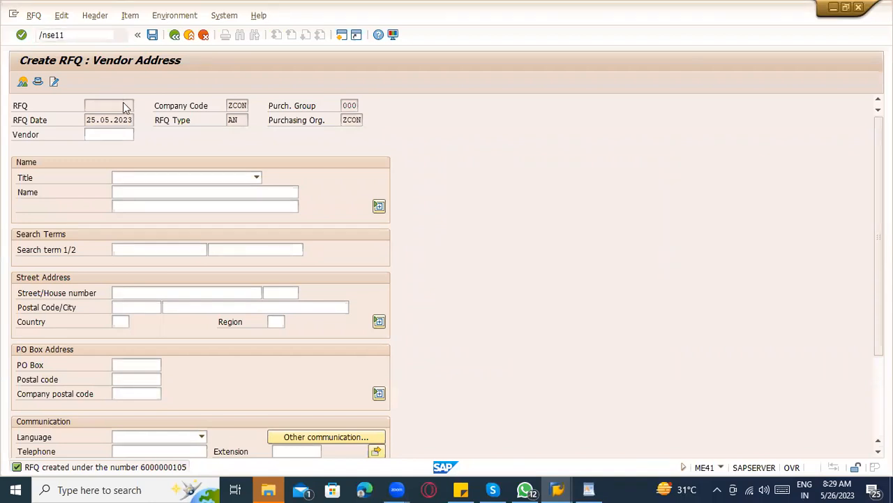
pyautogui.write('eban')
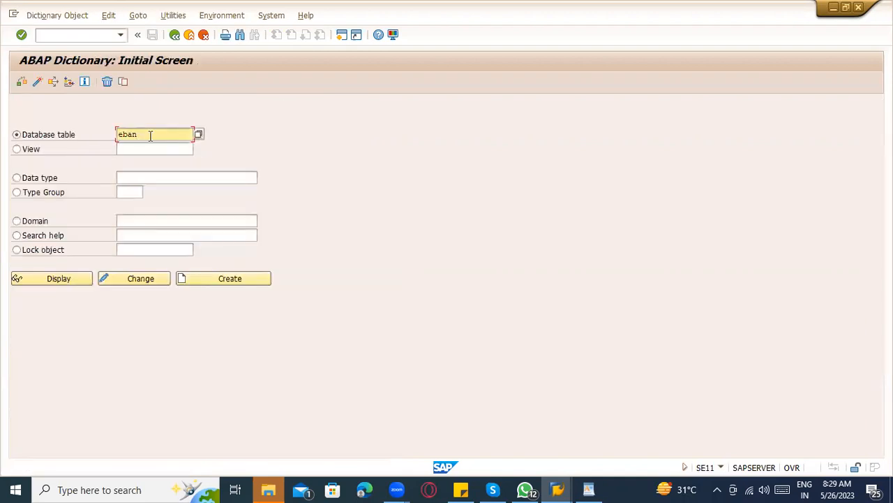
pyautogui.click(51, 279)
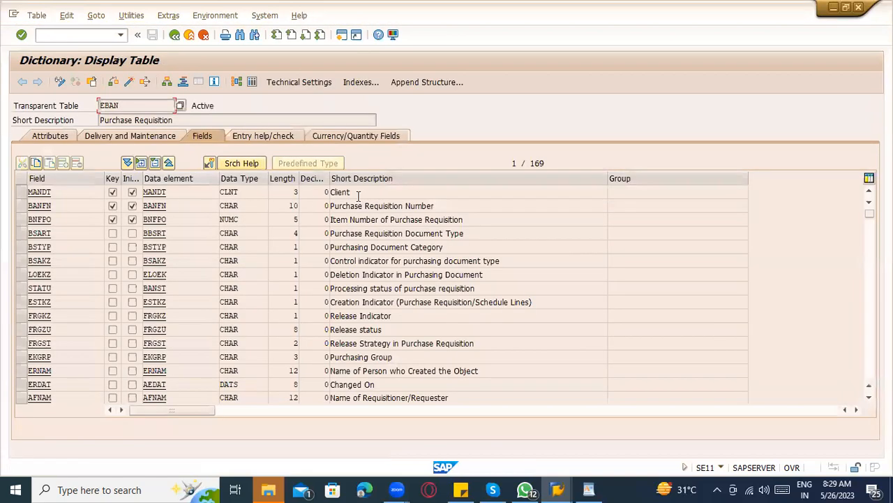
# Examine EBAN's BANFN Purchase Requisition Number field, then return to WordPad.
pyautogui.moveTo(435, 205); pyautogui.dragTo(315, 205)
pyautogui.moveTo(175, 206); pyautogui.dragTo(141, 204)
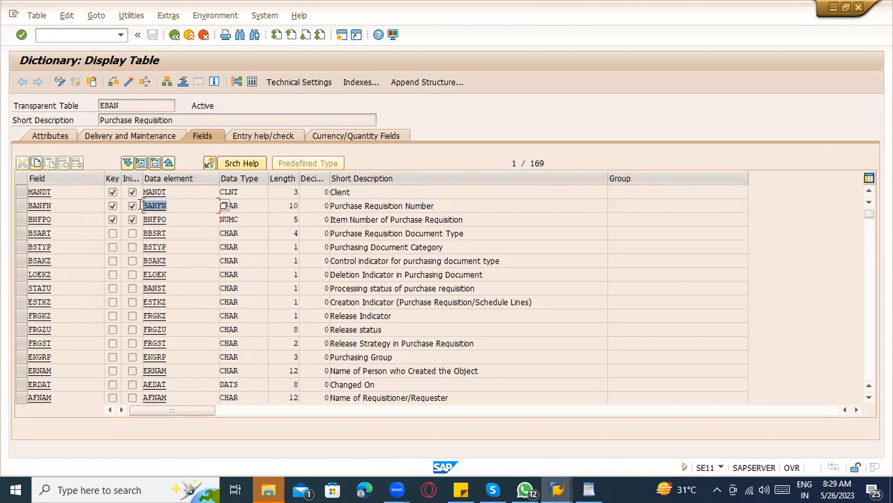
pyautogui.click(281, 206)
pyautogui.moveTo(189, 207); pyautogui.dragTo(140, 210)
pyautogui.hotkey('alt', 'Tab')
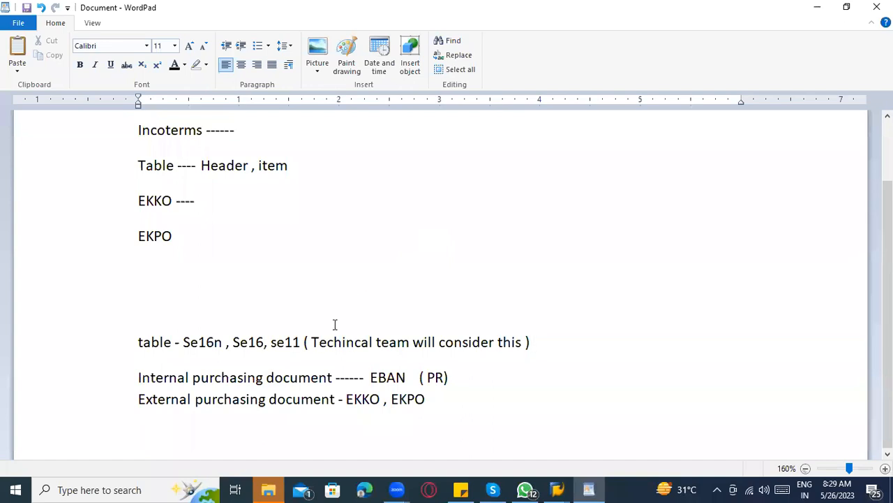
# Add '( functional team)' after Se16 in the table notes, then go back to SAP.
pyautogui.click(264, 341)
pyautogui.write('( func')
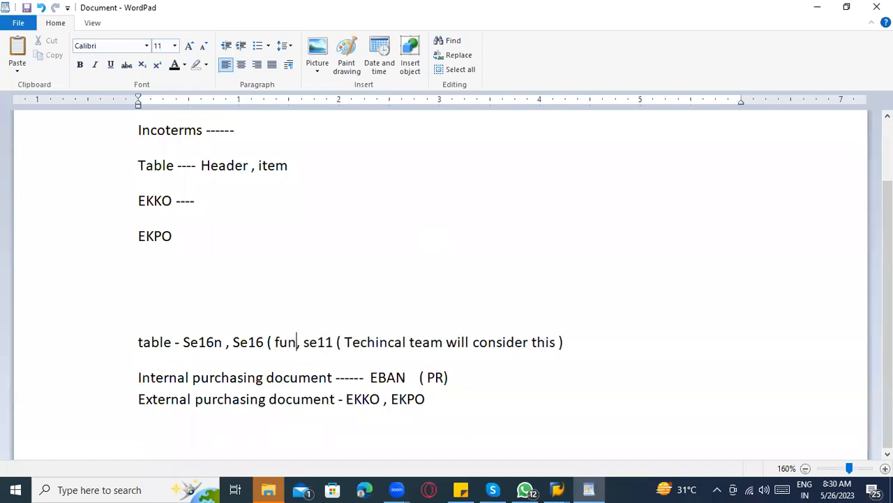
pyautogui.write('tional team')
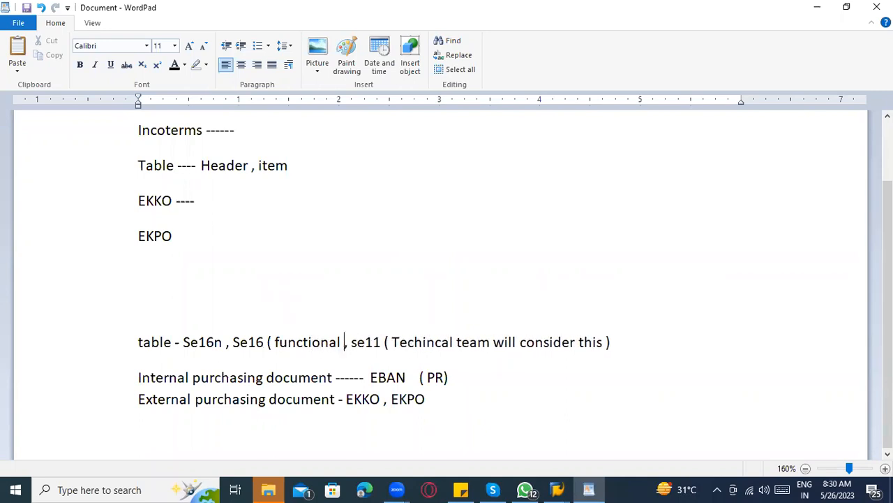
pyautogui.write(')')
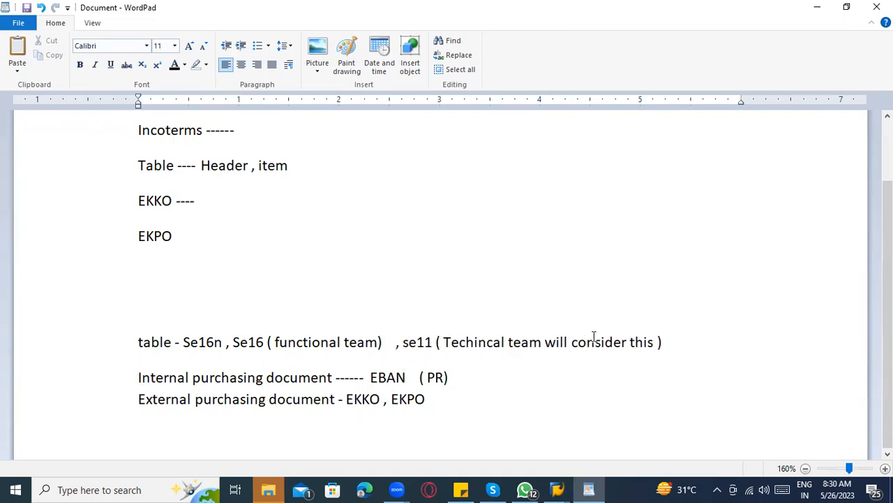
pyautogui.hotkey('alt', 'Tab')
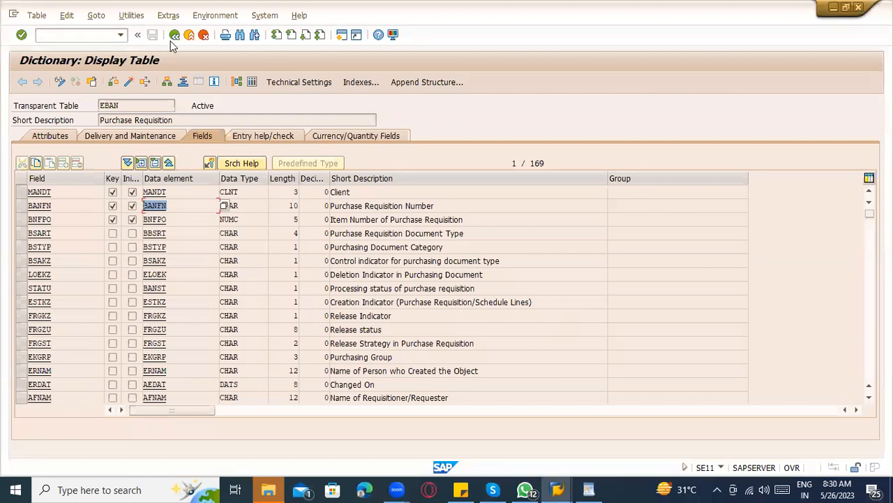
# Redisplay table EBAN and execute its Contents to list the stored entries.
pyautogui.click(175, 35)
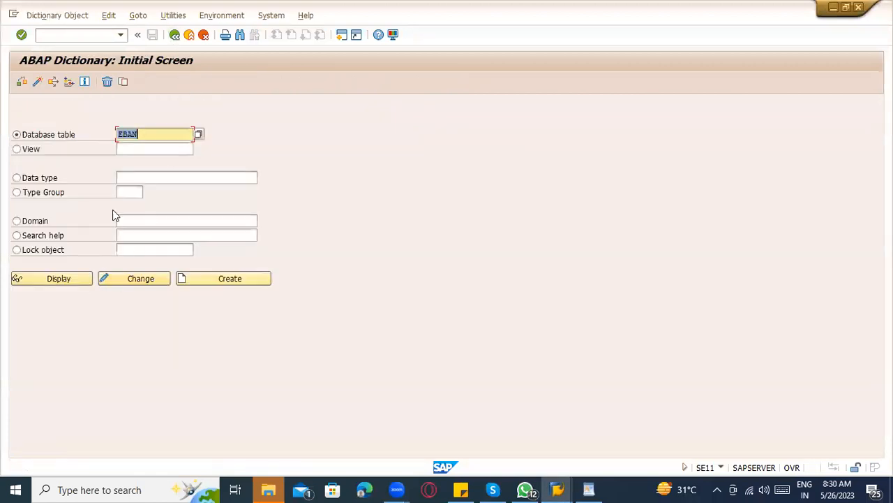
pyautogui.click(63, 277)
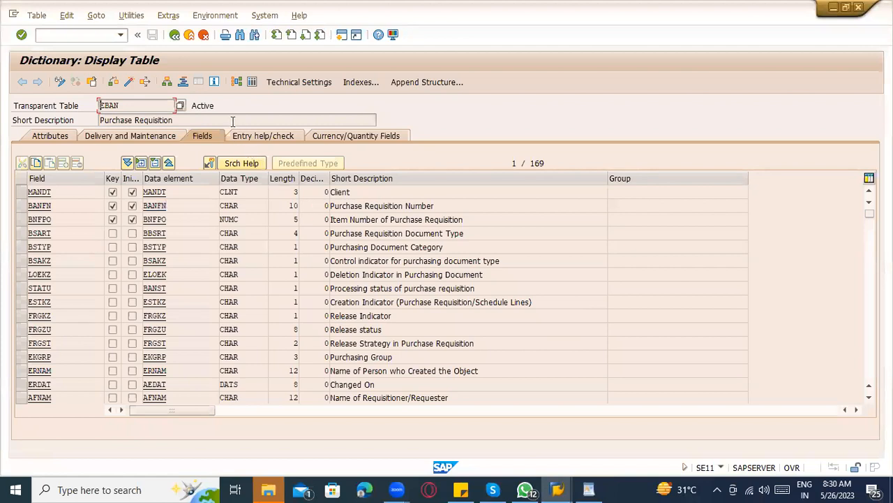
pyautogui.click(250, 82)
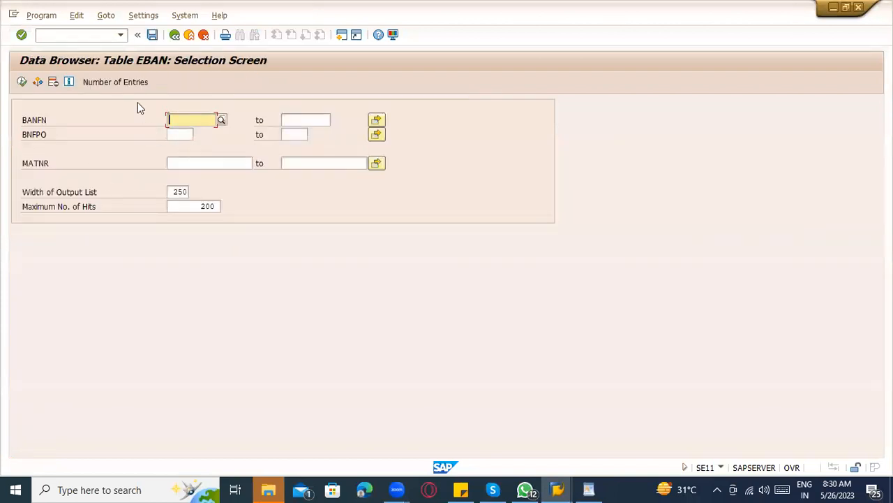
pyautogui.click(21, 82)
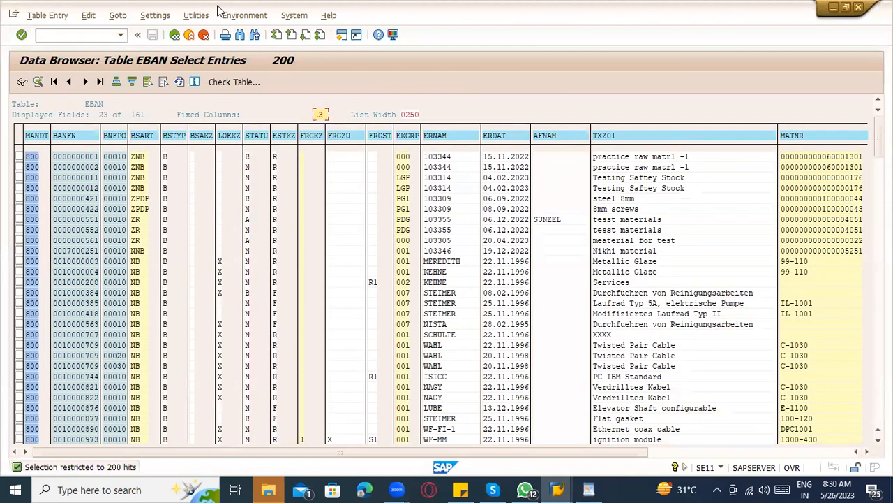
pyautogui.click(174, 35)
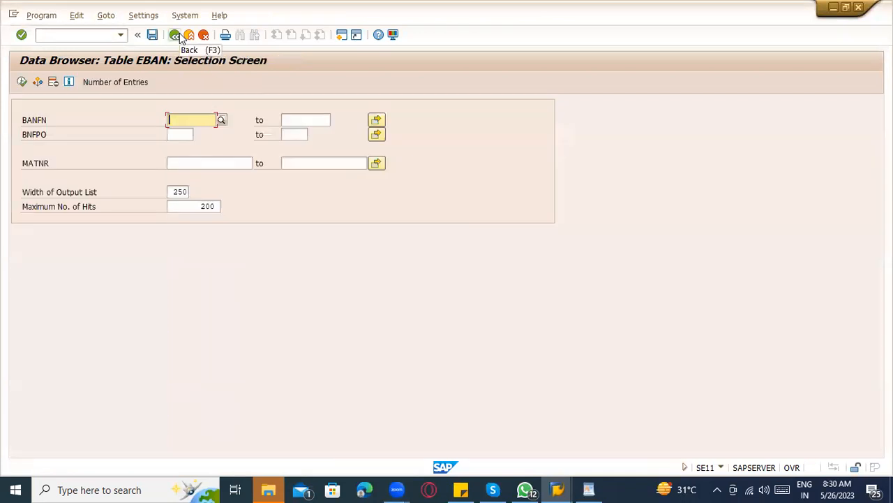
# Return to SE11, display EBAN again and open its Data Browser selection screen.
pyautogui.click(174, 35)
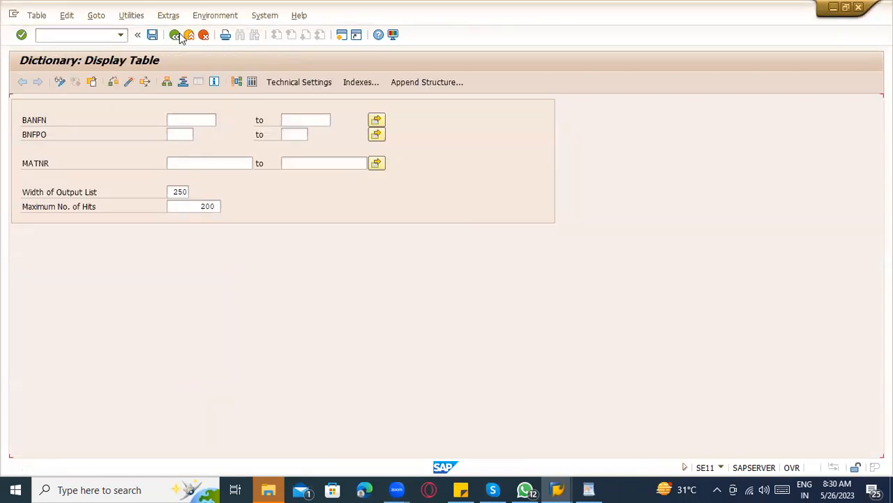
pyautogui.click(178, 36)
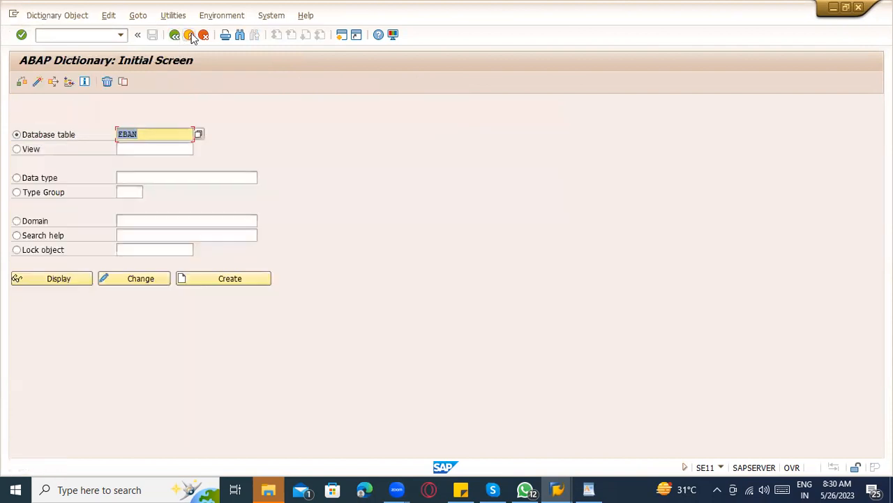
pyautogui.click(77, 278)
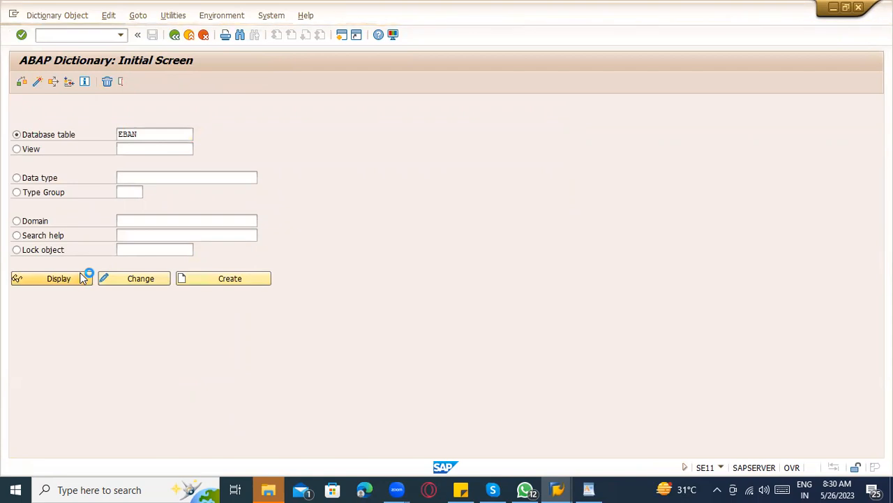
pyautogui.press('F7')
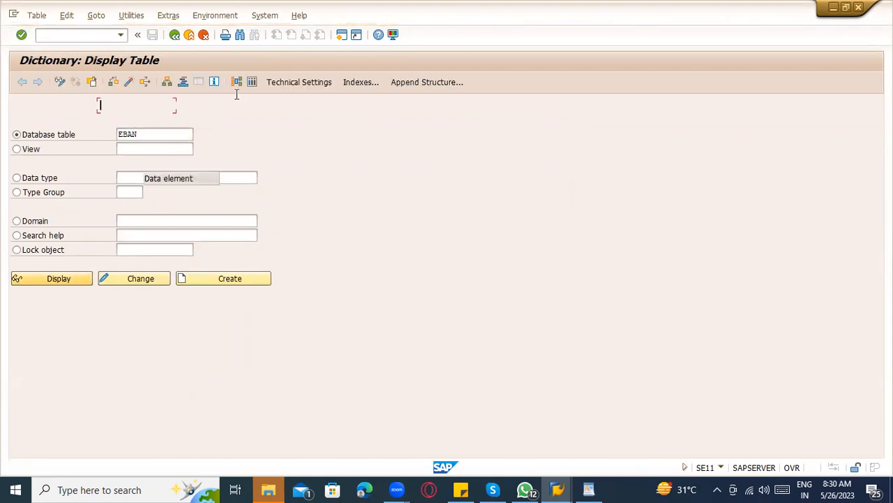
pyautogui.click(252, 82)
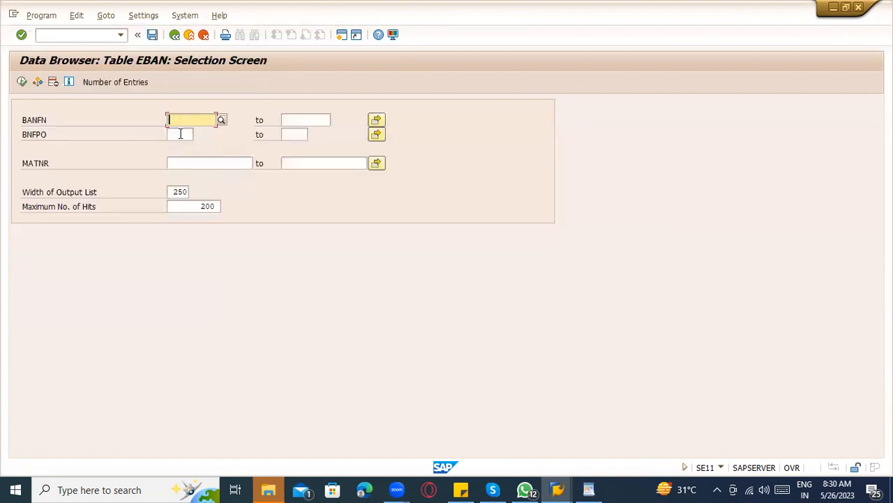
pyautogui.click(180, 134)
pyautogui.moveTo(50, 134); pyautogui.dragTo(20, 134)
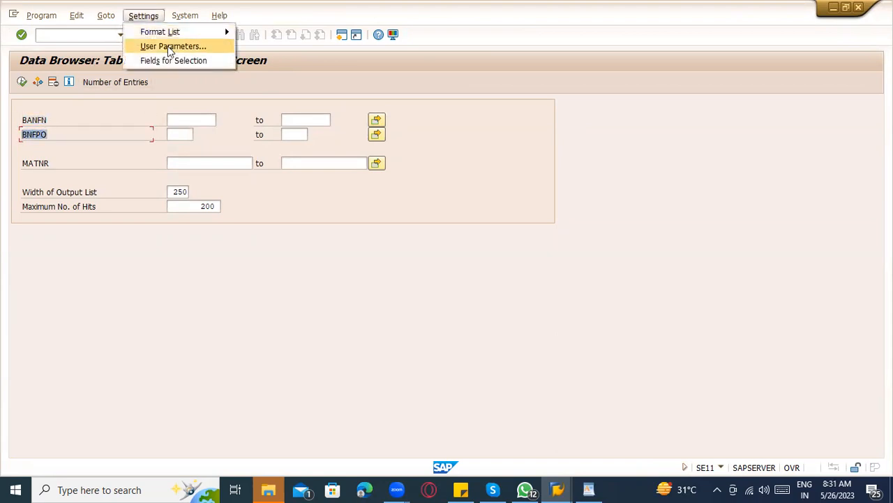
# Set the data browser keyword to Field Label so EBAN criteria read Purchase Req. and Material.
pyautogui.click(169, 47)
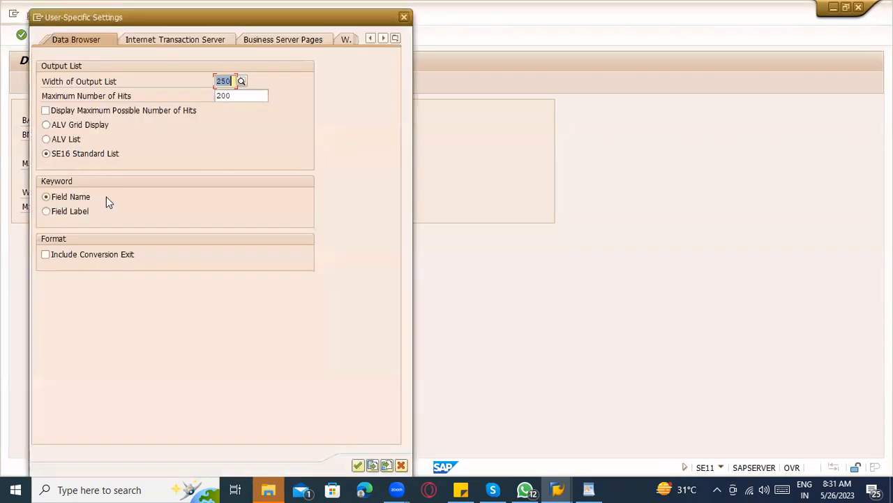
pyautogui.click(70, 211)
pyautogui.moveTo(173, 26); pyautogui.dragTo(561, 37)
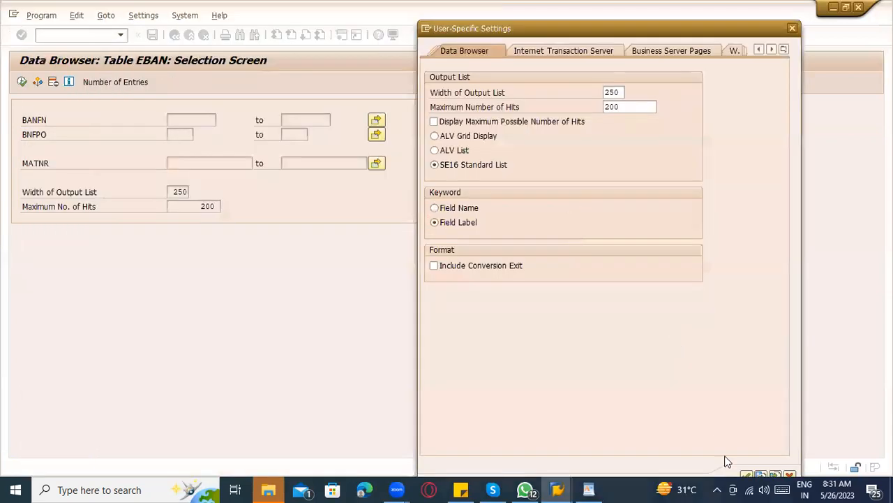
pyautogui.press('Return')
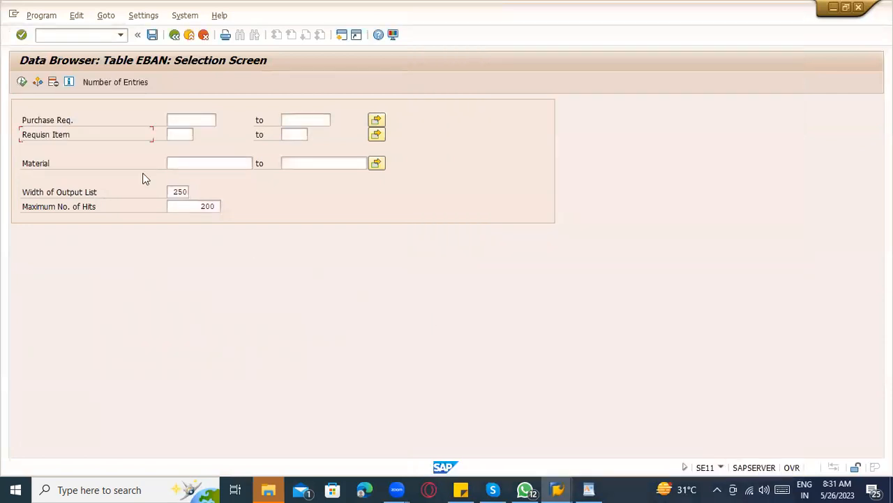
pyautogui.click(75, 158)
# Add Changed on (ERDAT) to the EBAN selection fields.
pyautogui.click(143, 16)
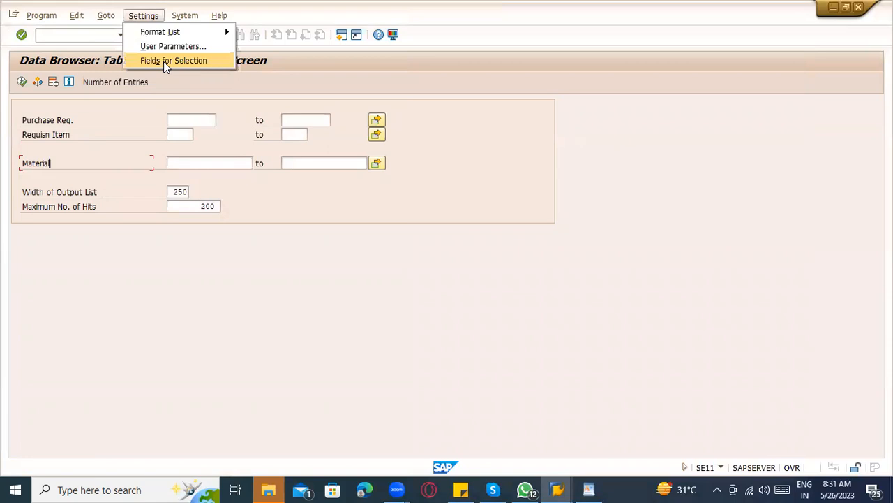
pyautogui.click(164, 62)
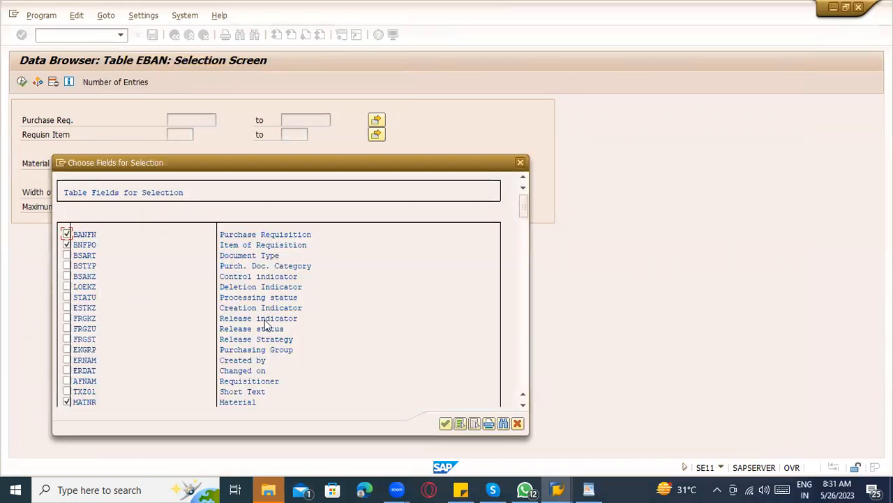
pyautogui.click(232, 371)
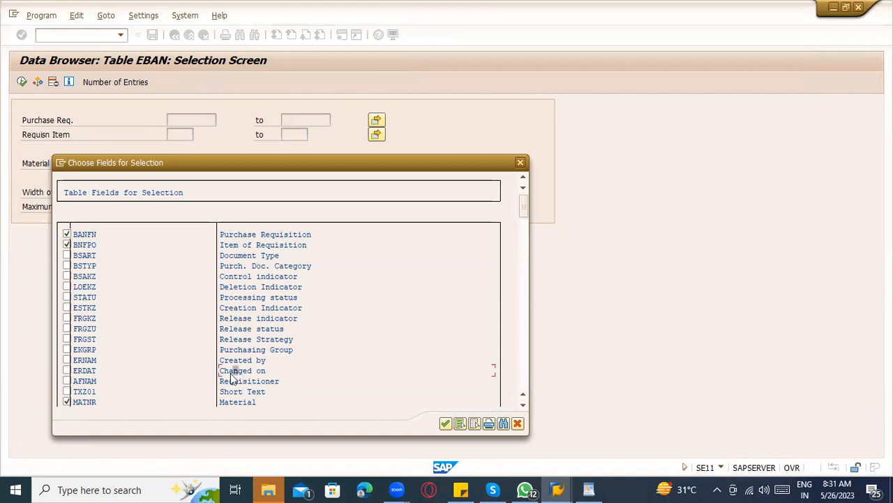
pyautogui.click(66, 370)
pyautogui.click(442, 423)
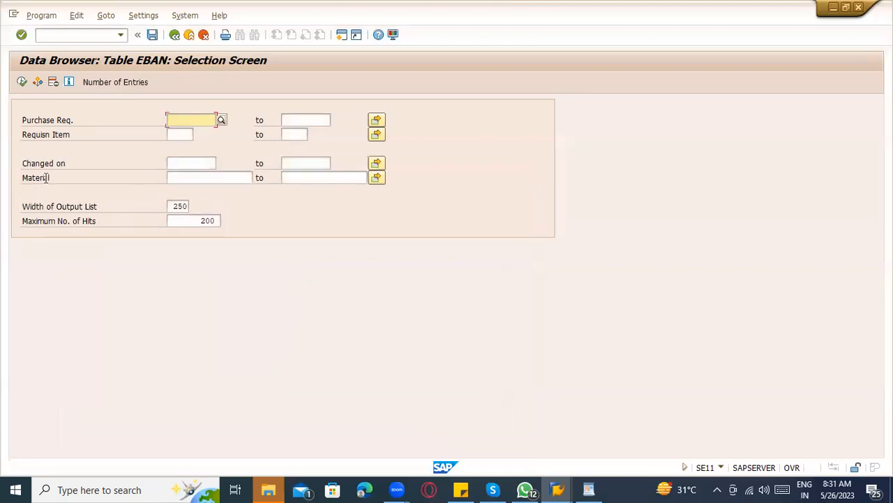
# Search EBAN for entries changed on 25.05.2023, which returns no entries.
pyautogui.click(204, 163)
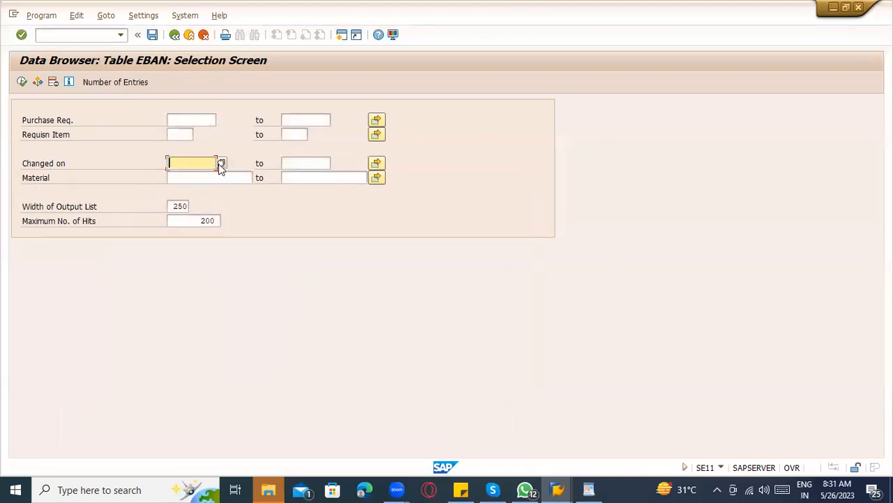
pyautogui.click(219, 163)
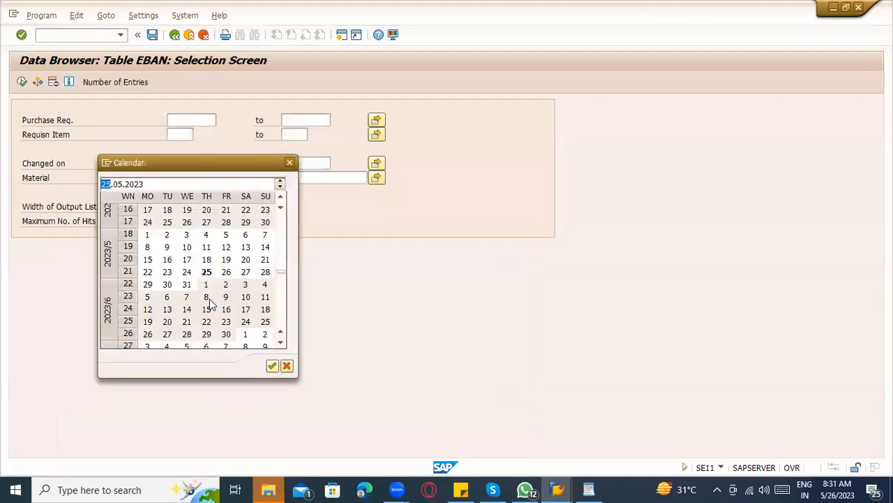
pyautogui.doubleClick(207, 271)
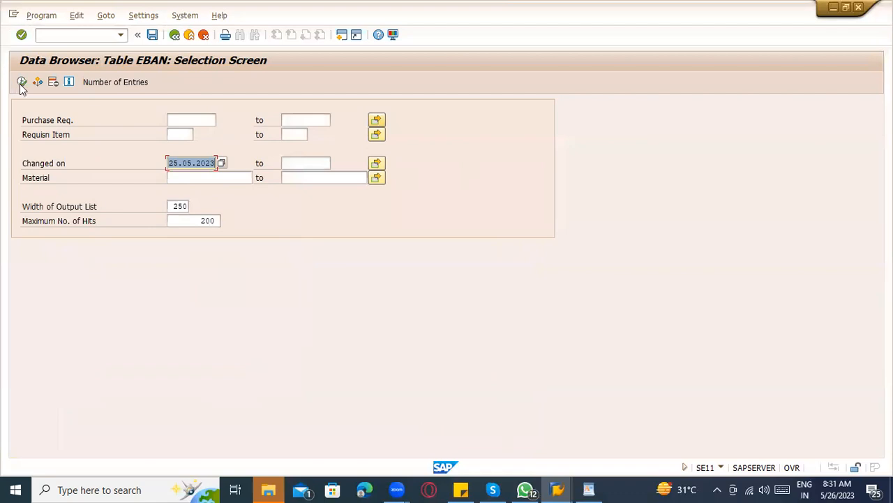
pyautogui.click(22, 82)
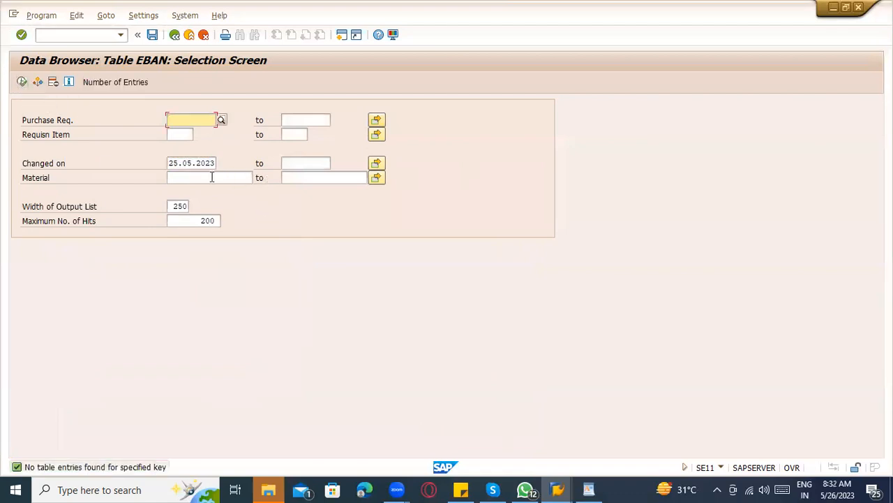
pyautogui.click(173, 163)
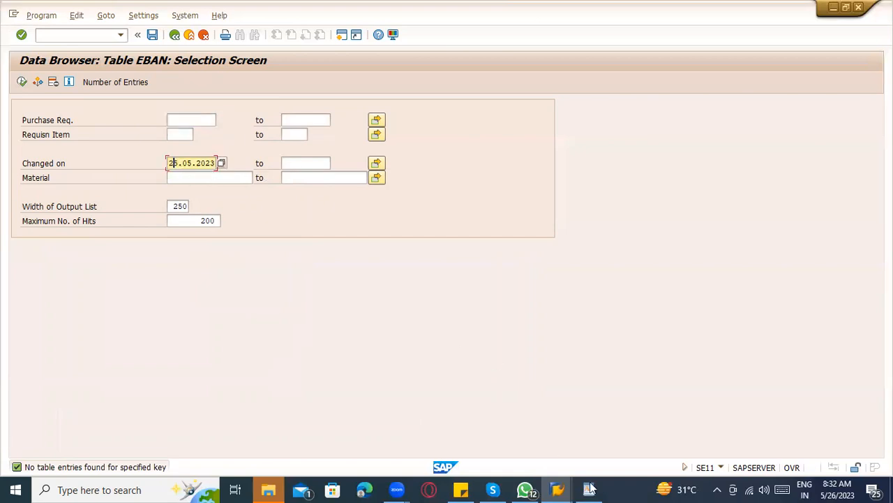
# Review the WordPad note on the SE16N, SE16 and SE11 table tools, then return to SAP.
pyautogui.hotkey('alt', 'Tab')
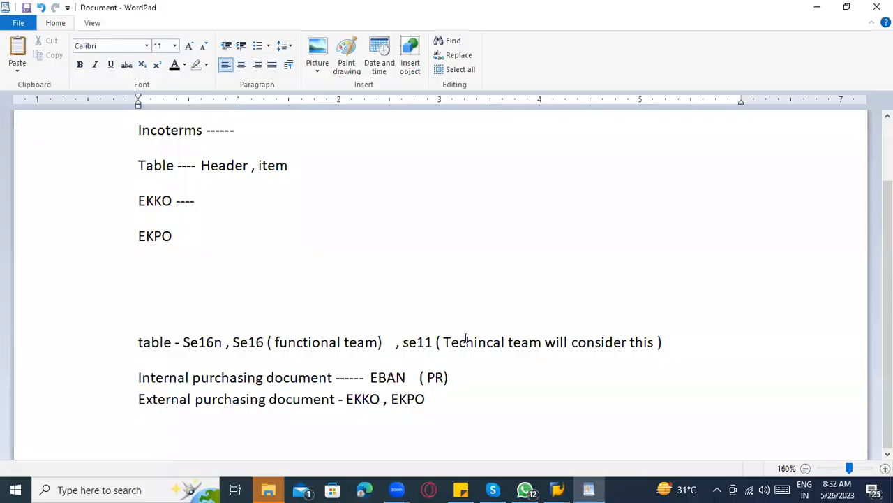
pyautogui.moveTo(637, 342); pyautogui.dragTo(197, 338)
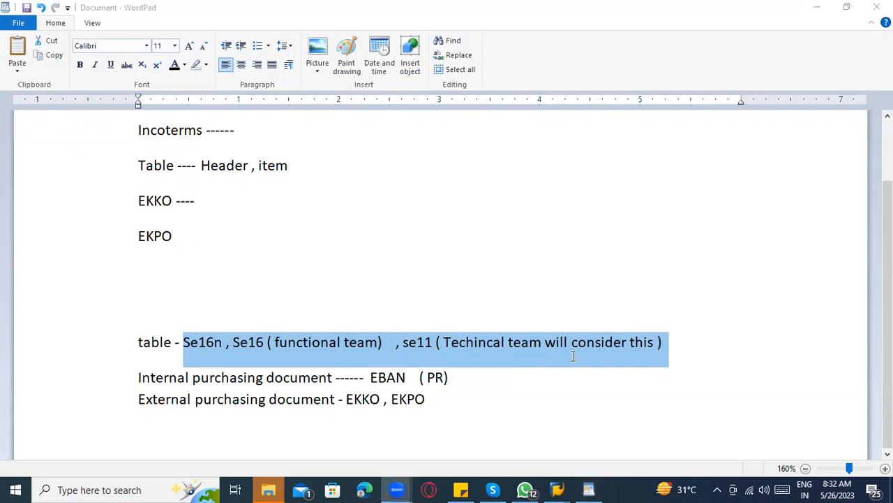
pyautogui.click(436, 345)
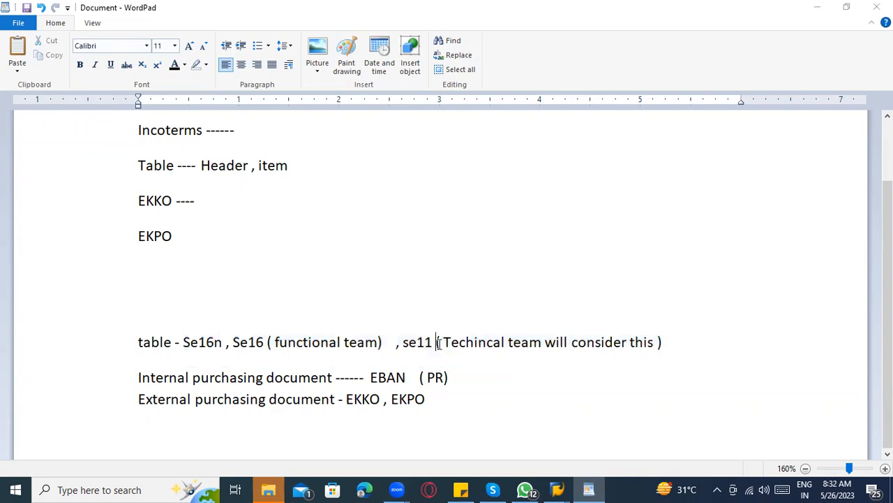
pyautogui.hotkey('alt', 'Tab')
pyautogui.click(93, 39)
# Open SE93 and list the transaction codes matching Z*.
pyautogui.write('/n')
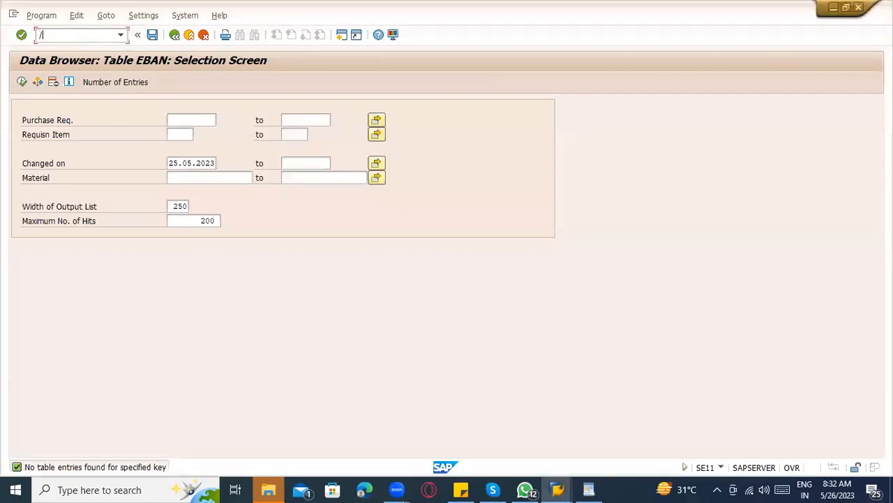
pyautogui.press('Return')
pyautogui.write('se93')
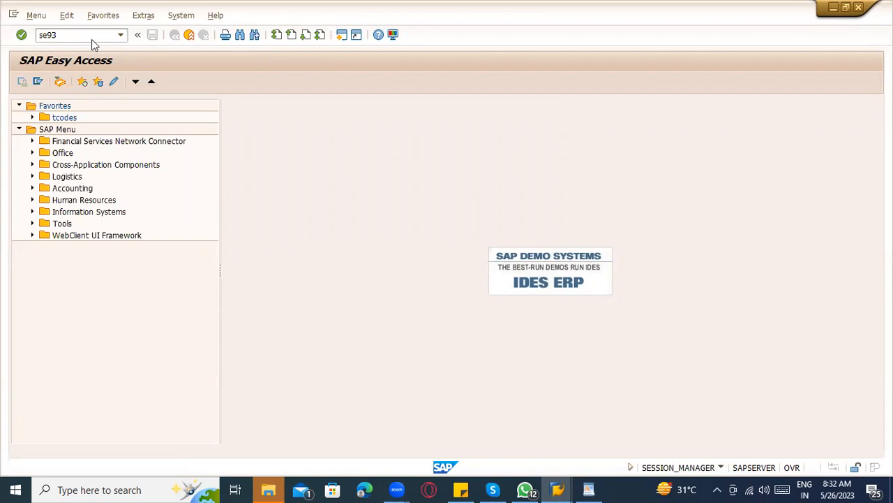
pyautogui.press('Return')
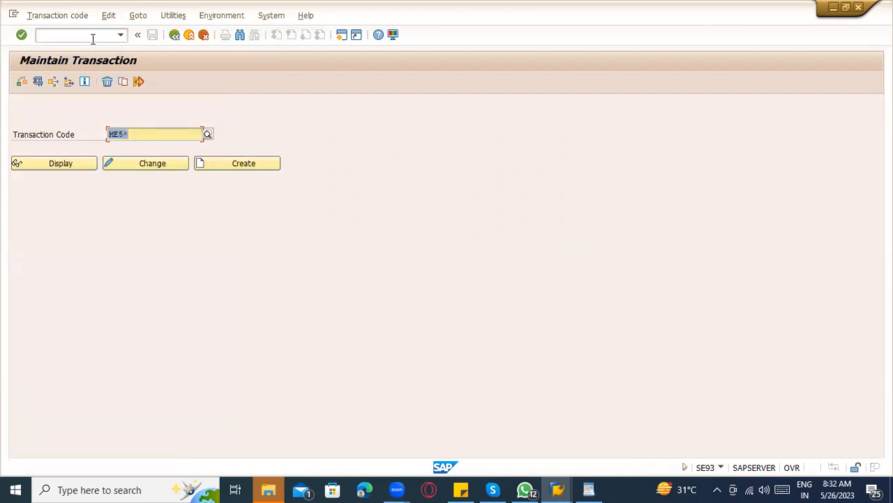
pyautogui.press('BackSpace')
pyautogui.write('Z*')
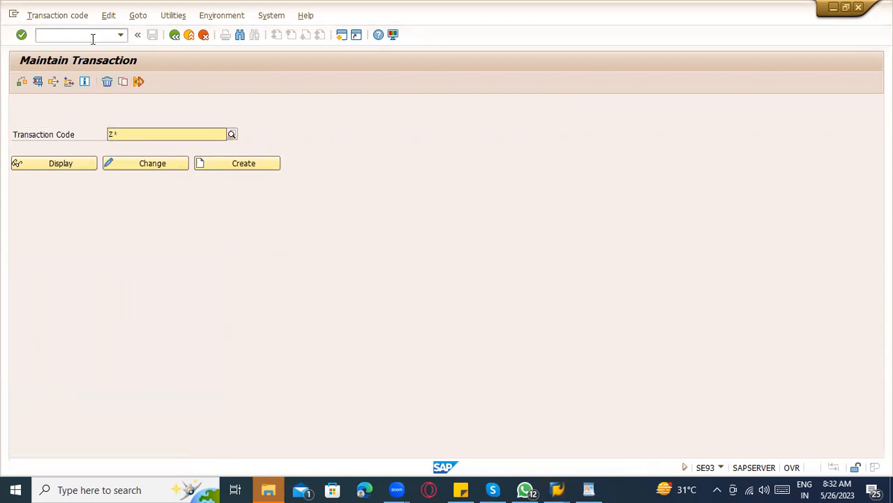
pyautogui.click(231, 134)
pyautogui.press('F4')
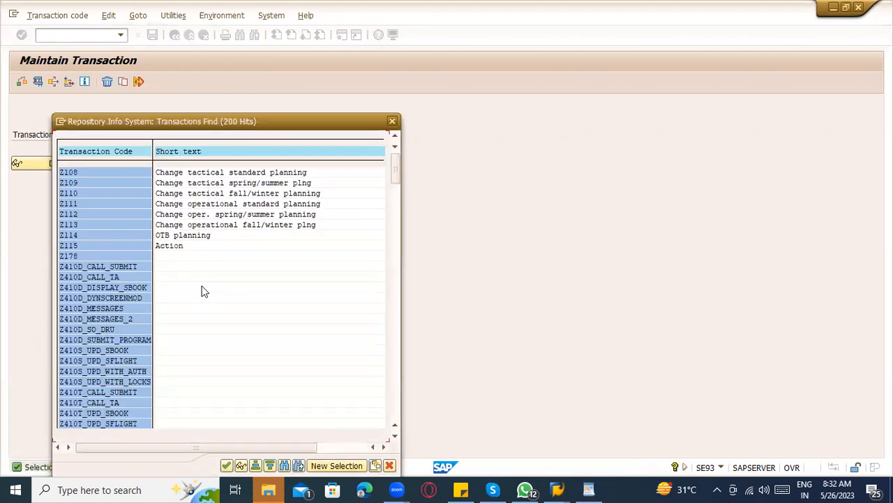
pyautogui.press('Escape')
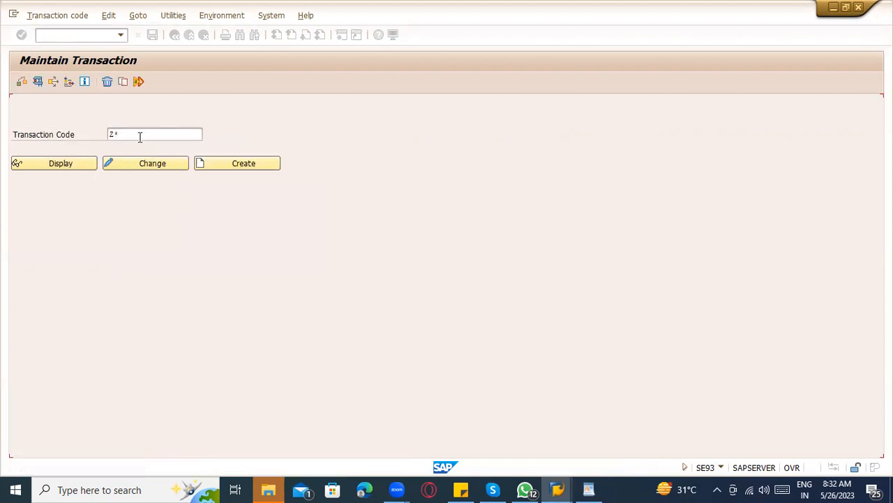
# Display the definition of transaction ME52N.
pyautogui.press('BackSpace')
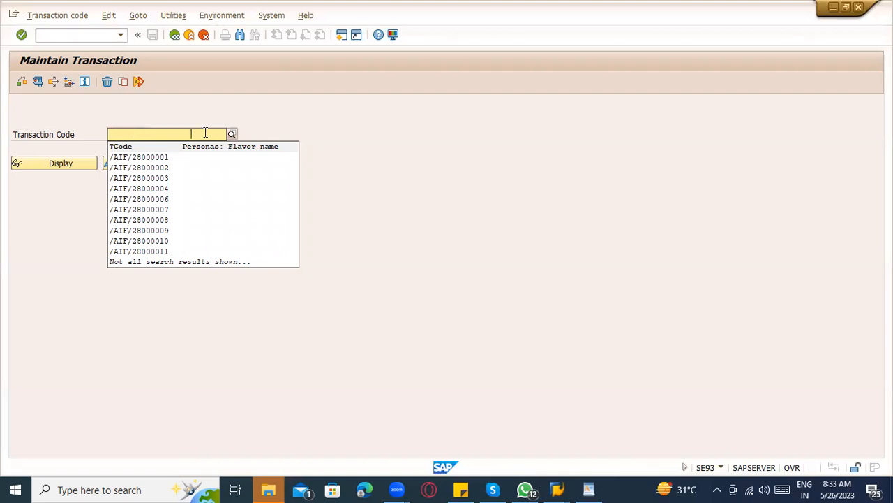
pyautogui.press('Escape')
pyautogui.write('ME52')
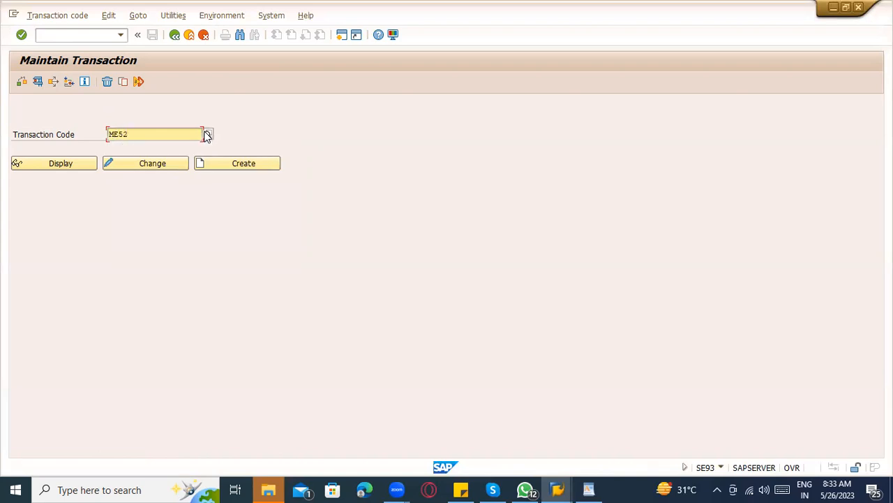
pyautogui.write('n')
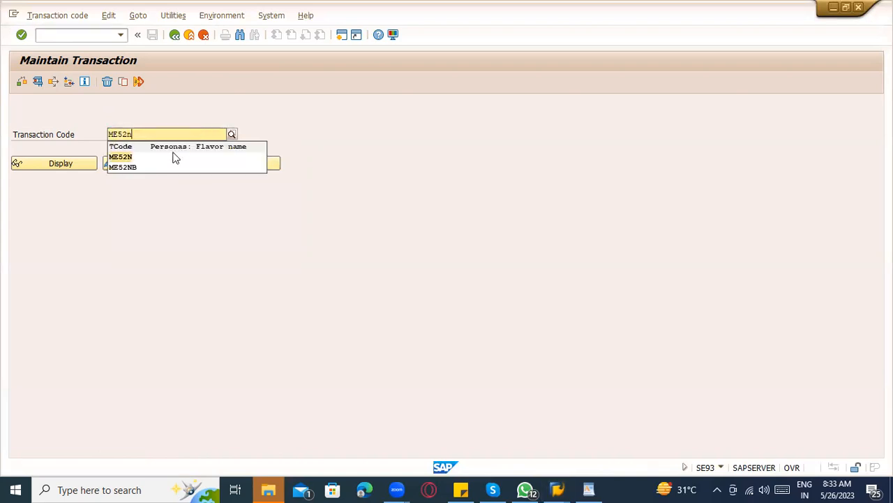
pyautogui.click(174, 157)
pyautogui.click(76, 166)
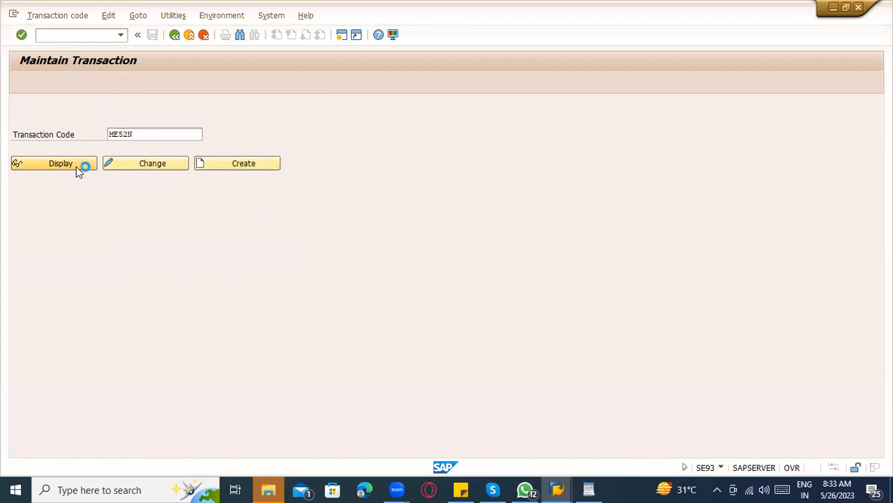
# Mark ME52N's code, text Change Purchase Requisition, program RM_MEREQ_GUI and object M_BANF_WRK.
pyautogui.moveTo(154, 106); pyautogui.dragTo(100, 111)
pyautogui.moveTo(223, 164); pyautogui.dragTo(118, 165)
pyautogui.moveTo(185, 178); pyautogui.dragTo(117, 179)
pyautogui.moveTo(171, 220); pyautogui.dragTo(120, 222)
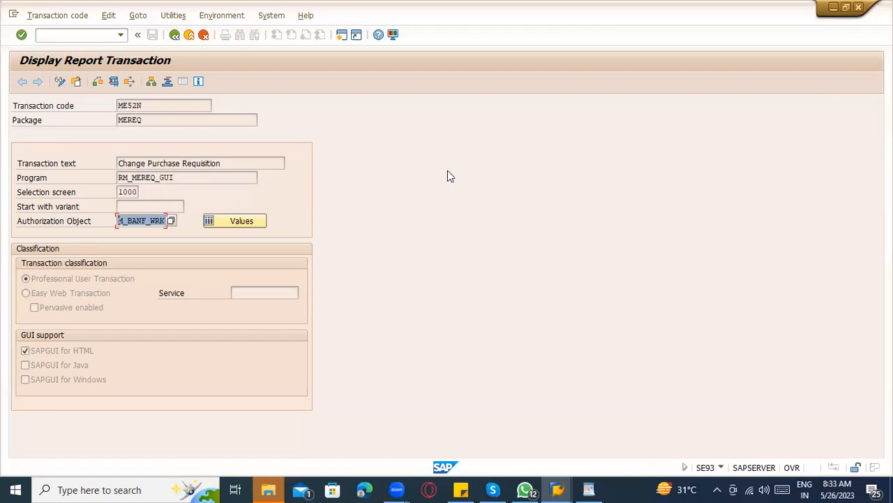
# Go back to transaction maintenance, check the transaction search help without choosing, and exit.
pyautogui.click(178, 37)
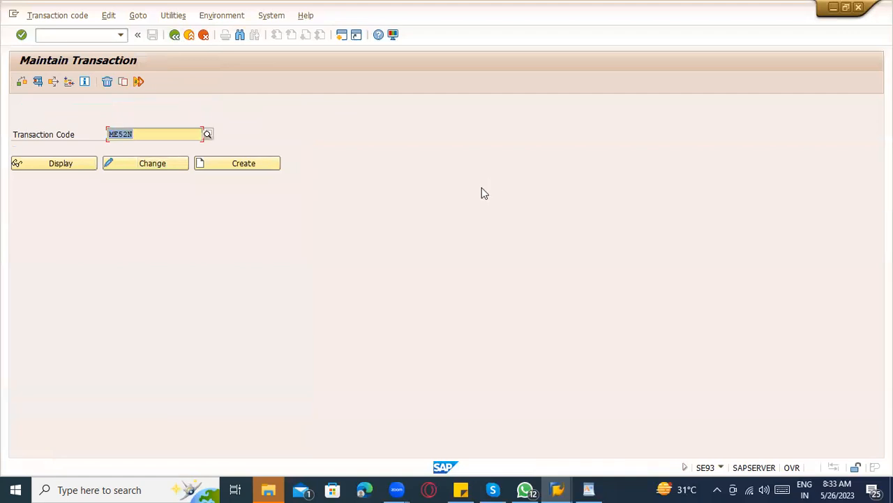
pyautogui.click(168, 135)
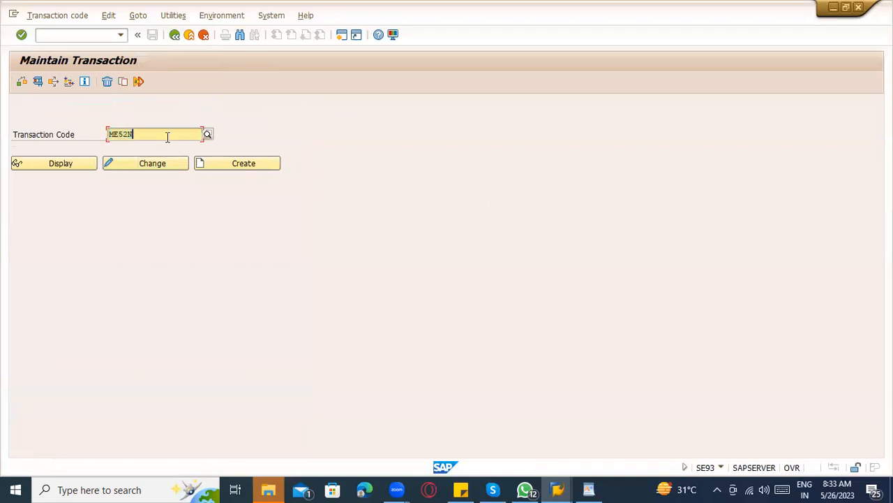
pyautogui.click(208, 133)
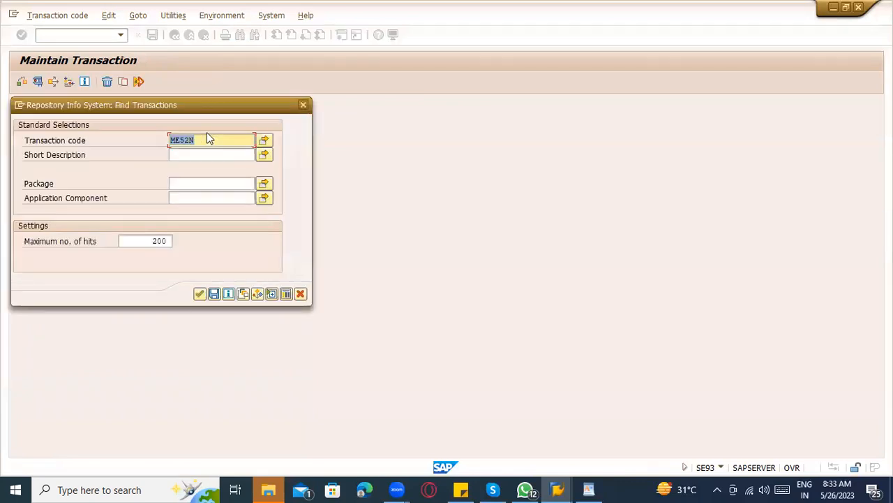
pyautogui.click(304, 106)
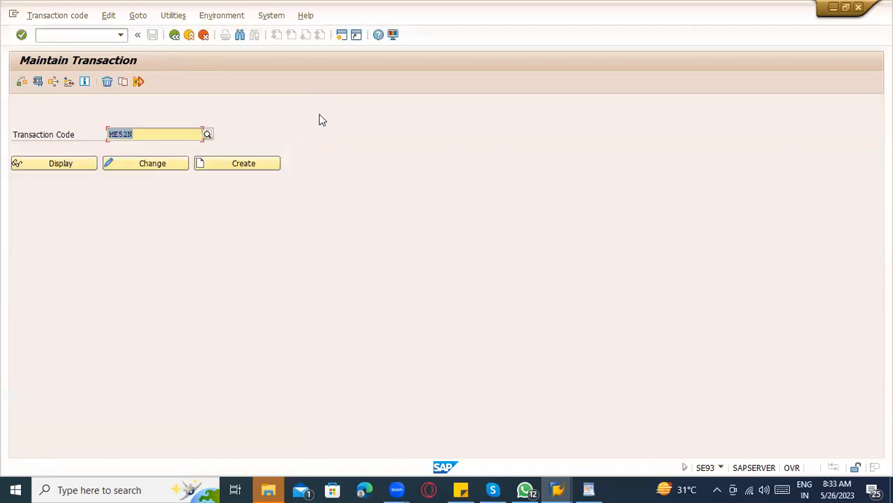
pyautogui.click(174, 35)
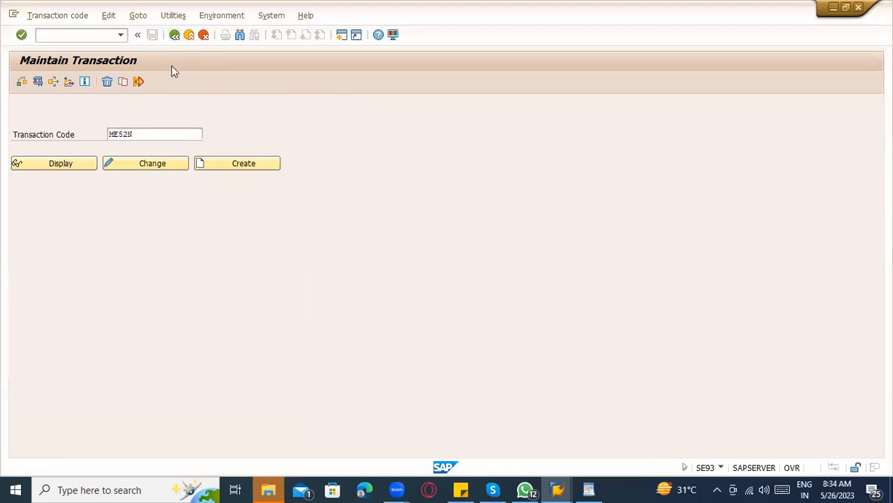
# In SE16N, query table TSTC for transaction codes matching Me5*.
pyautogui.write('se16n')
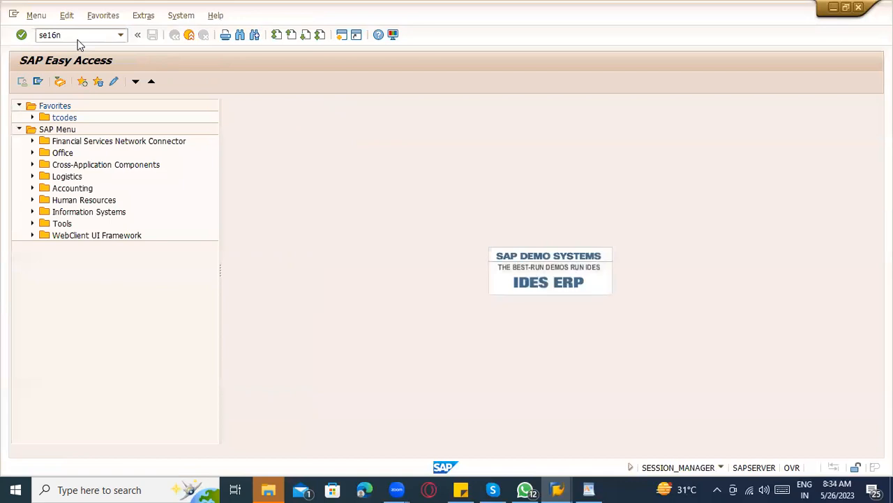
pyautogui.press('Return')
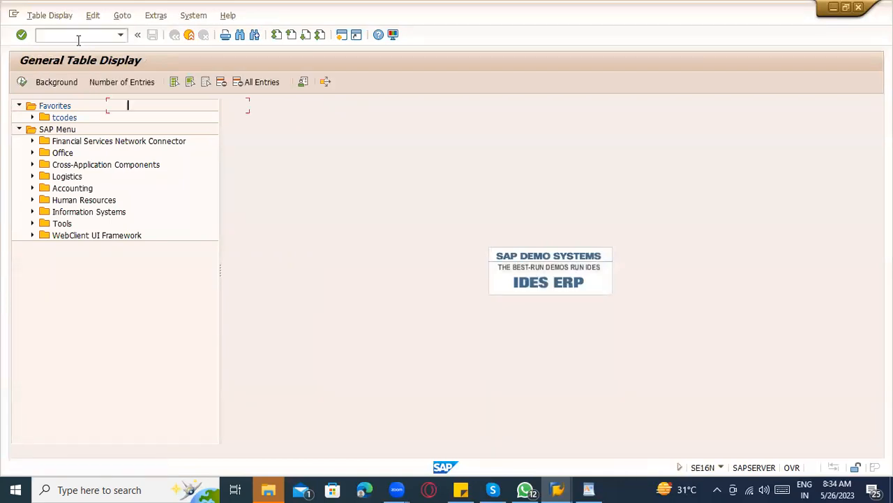
pyautogui.write('tstc')
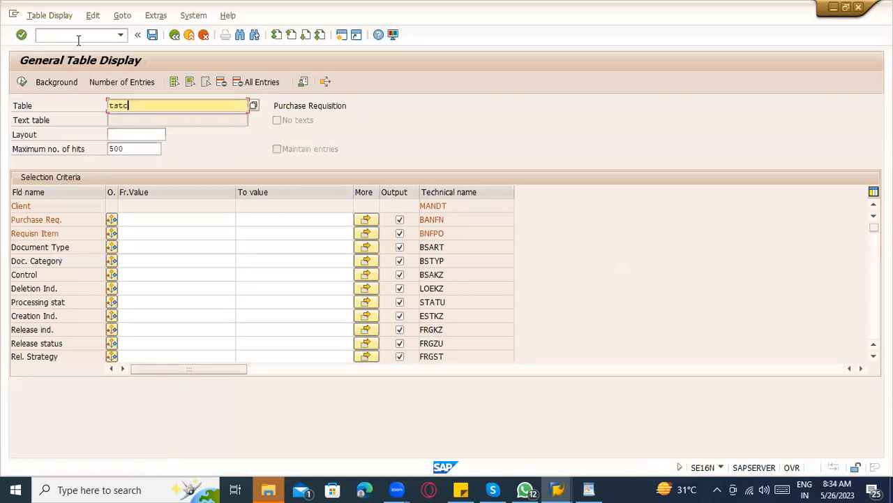
pyautogui.press('Return')
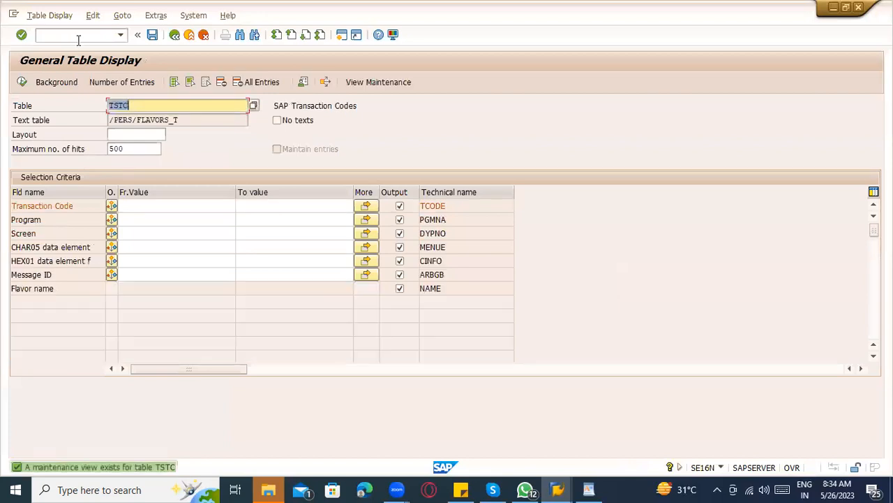
pyautogui.click(139, 105)
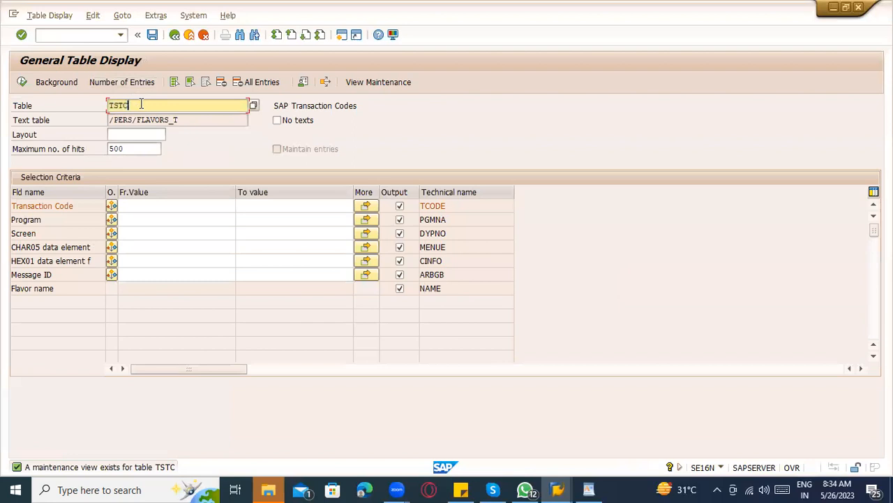
pyautogui.click(136, 206)
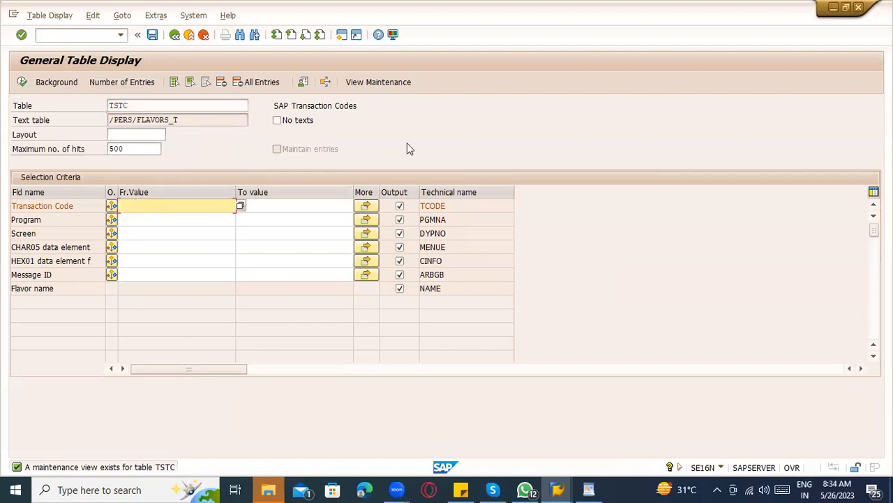
pyautogui.moveTo(359, 105); pyautogui.dragTo(274, 121)
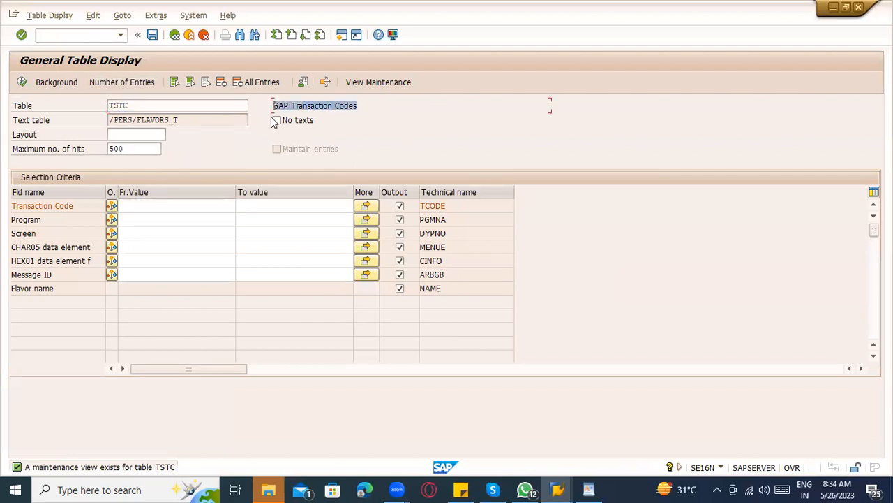
pyautogui.click(144, 207)
pyautogui.write('Me')
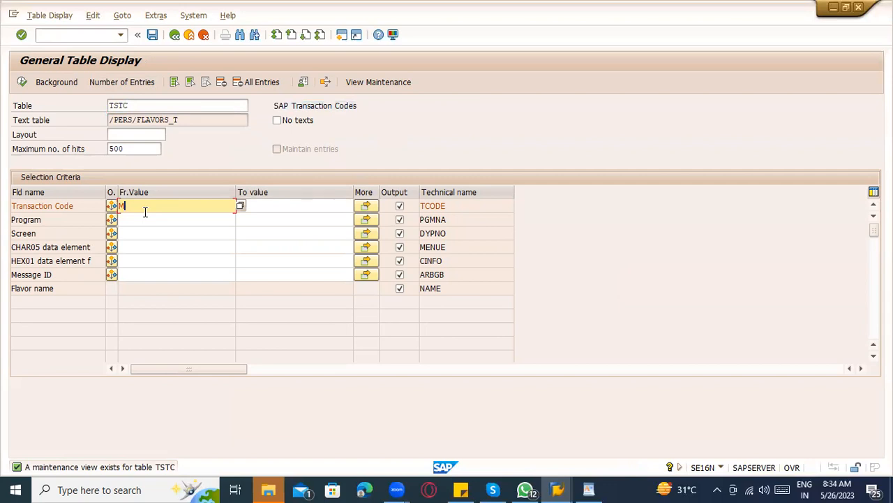
pyautogui.write('5*')
pyautogui.click(21, 84)
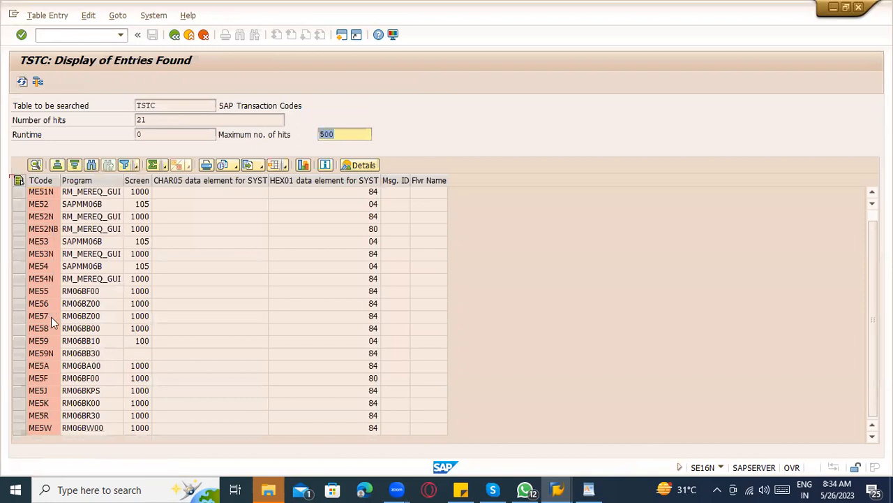
# Inspect the results, noting ME51N's program RM_MEREQ_GUI, then return to the selection screen.
pyautogui.scroll(1, 161, 243)
pyautogui.click(40, 192)
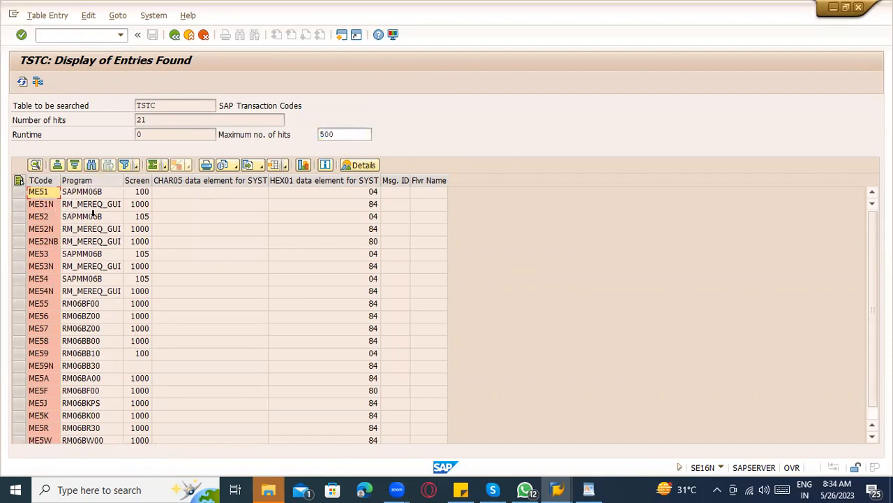
pyautogui.click(92, 181)
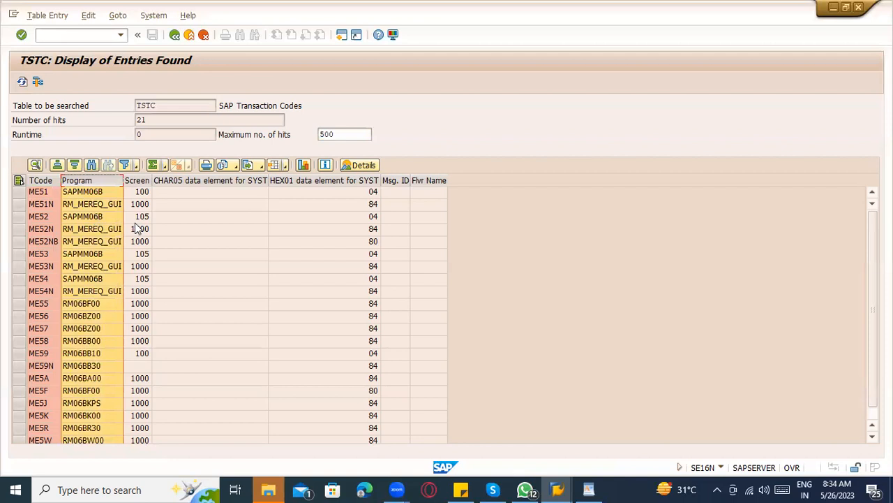
pyautogui.click(88, 207)
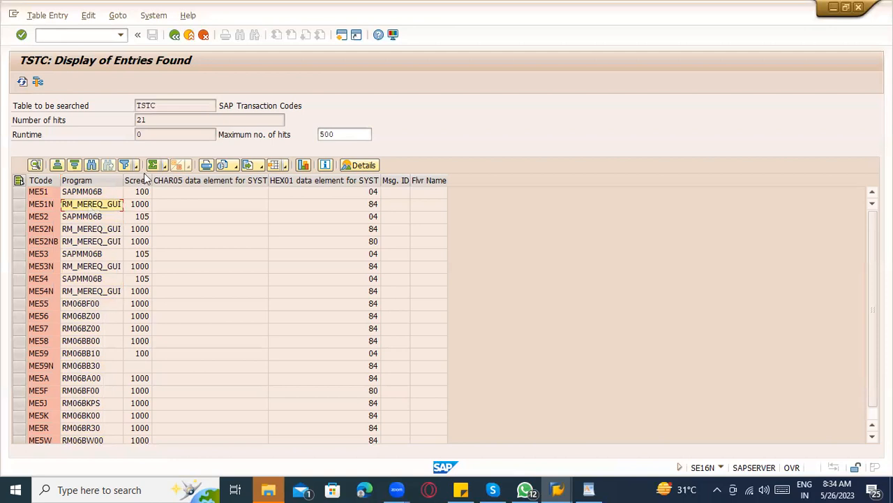
pyautogui.click(175, 34)
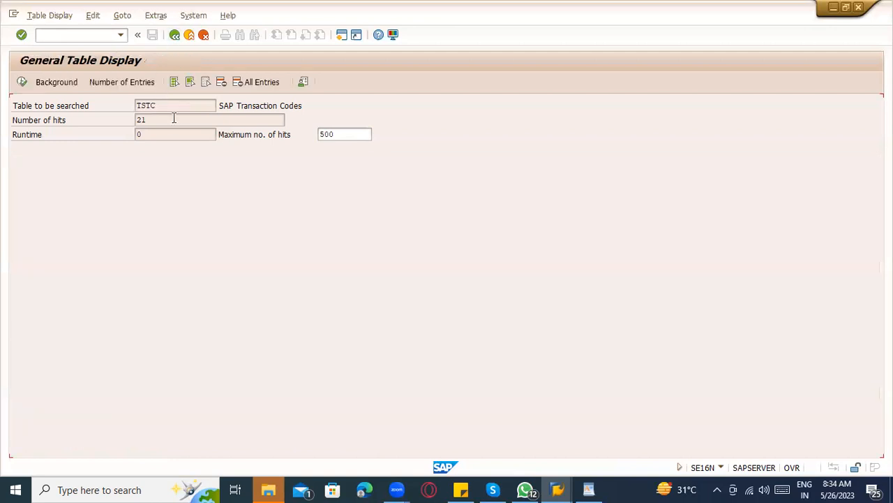
# Look up tables matching Z*, cancel the list, exit to Easy Access, and switch to WordPad.
pyautogui.press('BackSpace')
pyautogui.press('BackSpace')
pyautogui.press('BackSpace')
pyautogui.press('BackSpace')
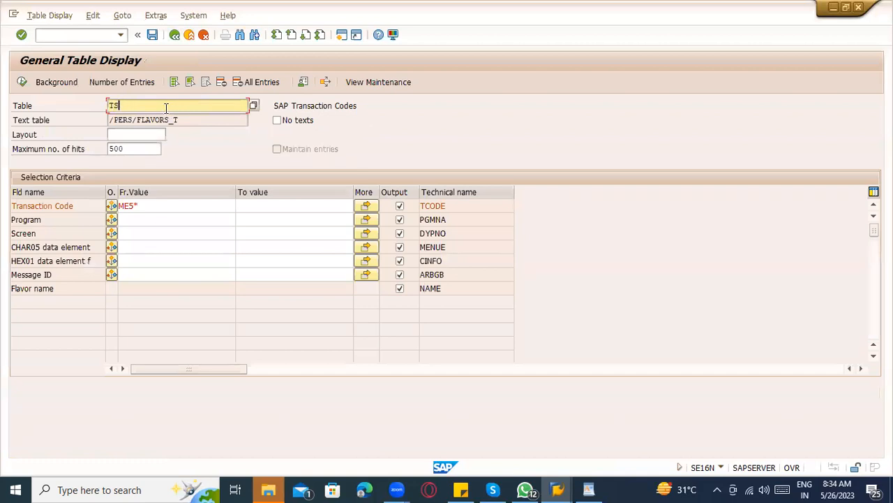
pyautogui.write('Z*')
pyautogui.click(252, 105)
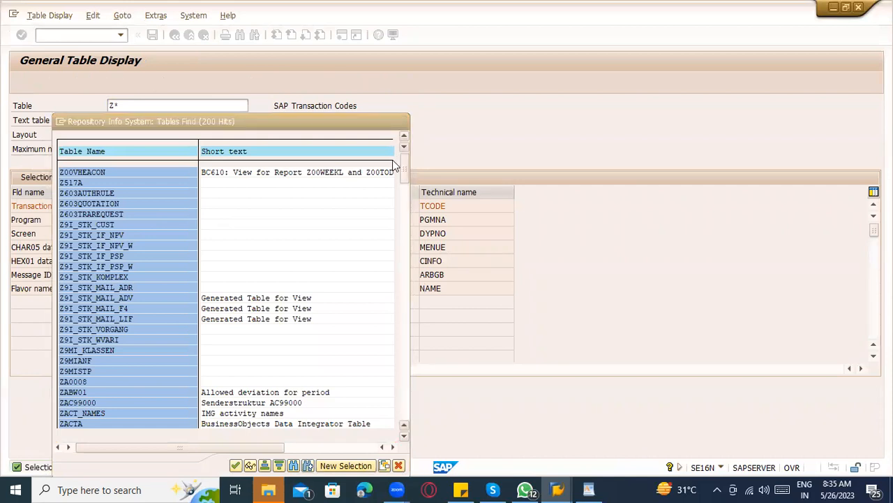
pyautogui.press('Escape')
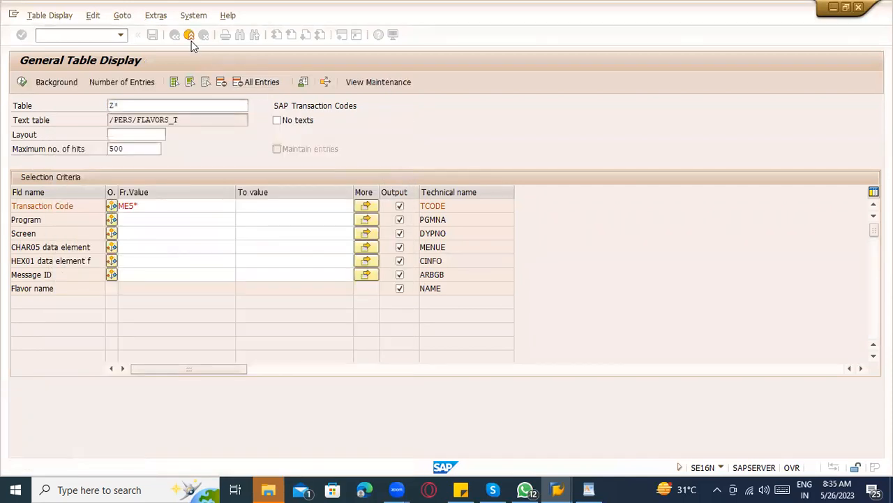
pyautogui.click(189, 35)
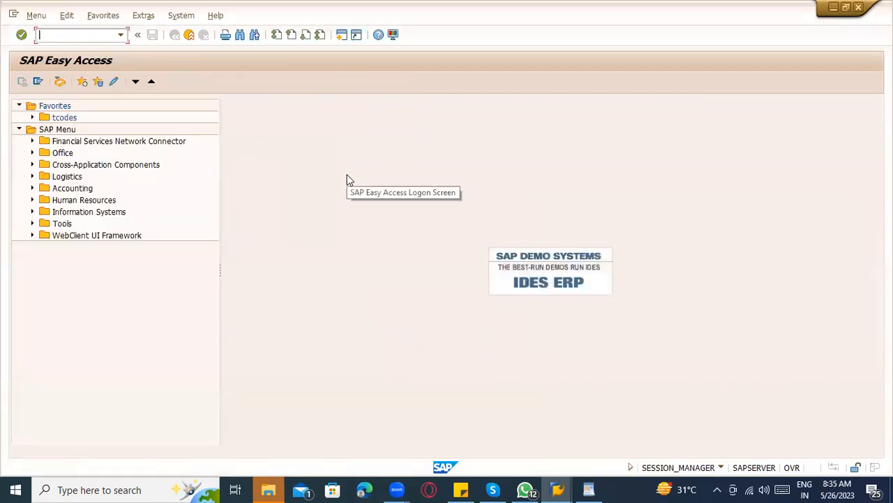
pyautogui.hotkey('alt', 'Tab')
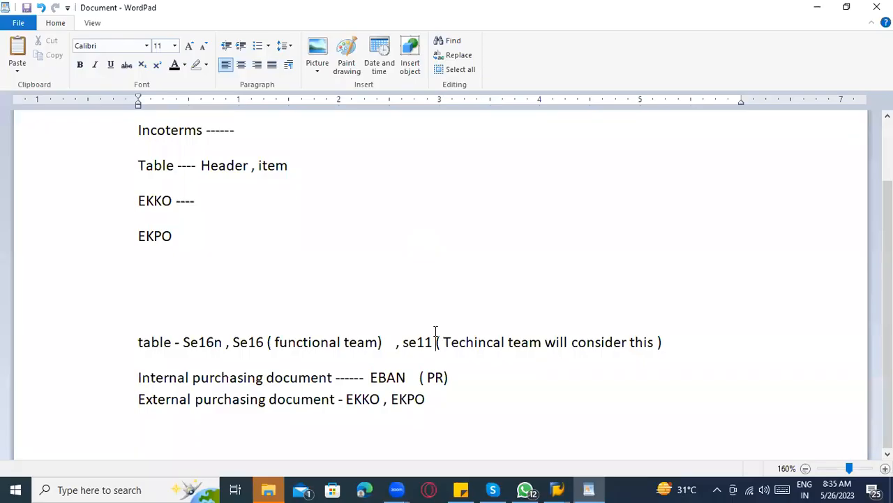
# Delete the blank lines below EKPO in the WordPad notes, then switch back to SAP.
pyautogui.hotkey('alt', 'Tab')
pyautogui.click(48, 35)
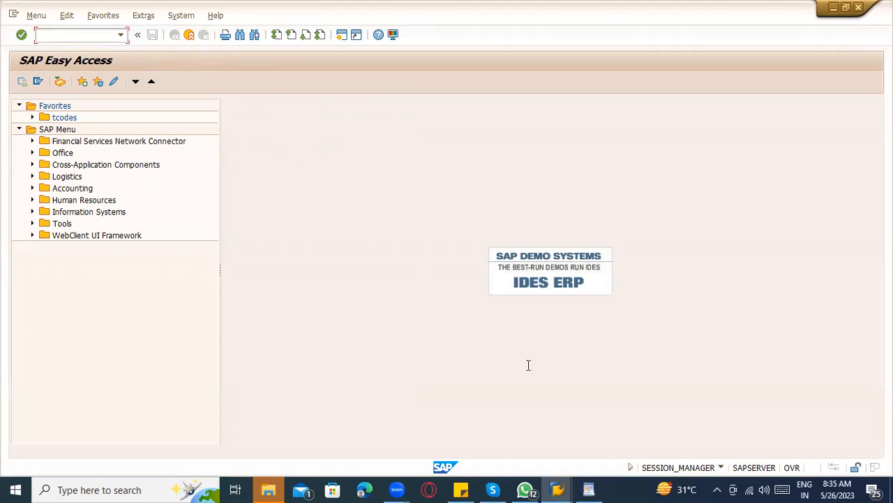
pyautogui.hotkey('alt', 'Tab')
pyautogui.scroll(-2, 491, 317)
pyautogui.click(150, 310)
pyautogui.press('BackSpace')
pyautogui.press('BackSpace')
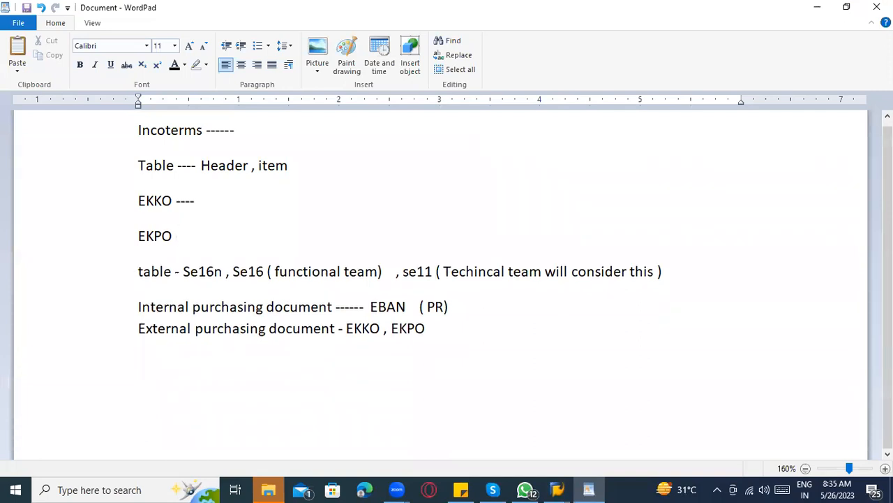
pyautogui.scroll(2, 161, 310)
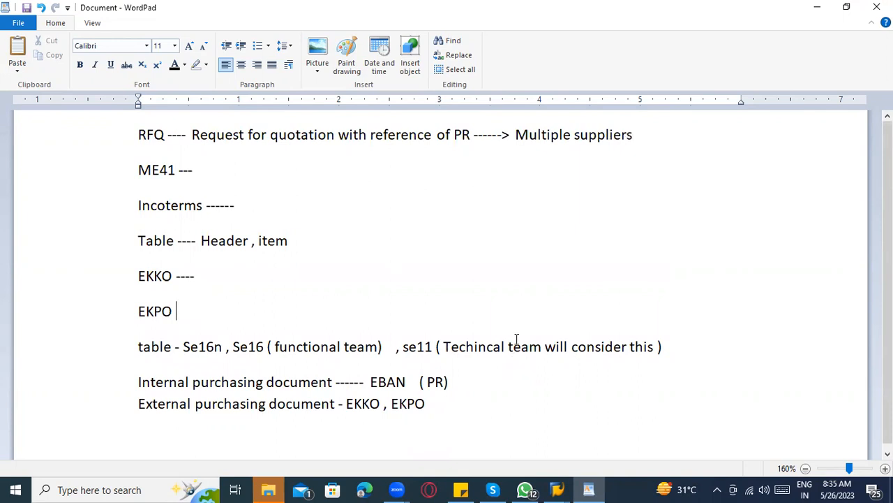
pyautogui.hotkey('alt', 'Tab')
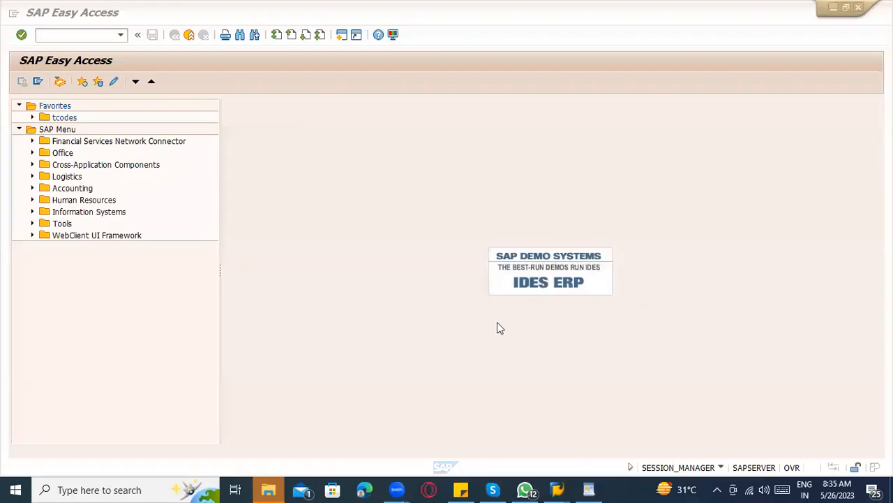
pyautogui.click(53, 35)
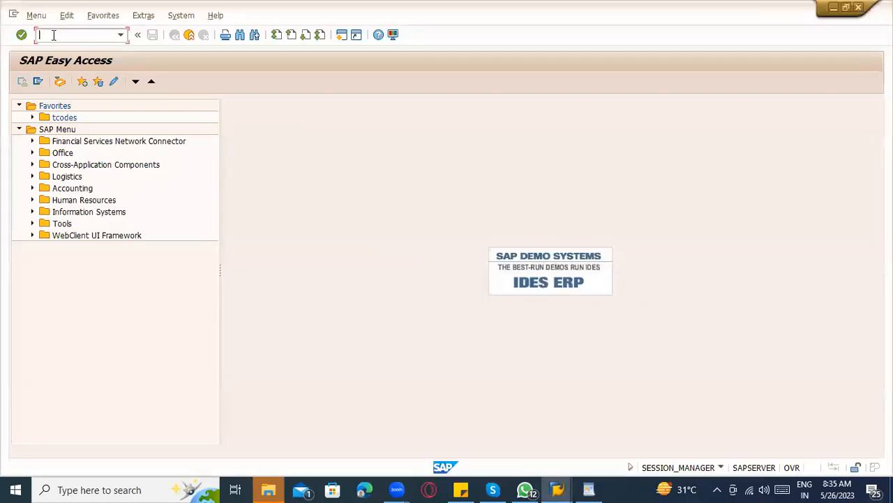
pyautogui.write('ME43')
pyautogui.press('Return')
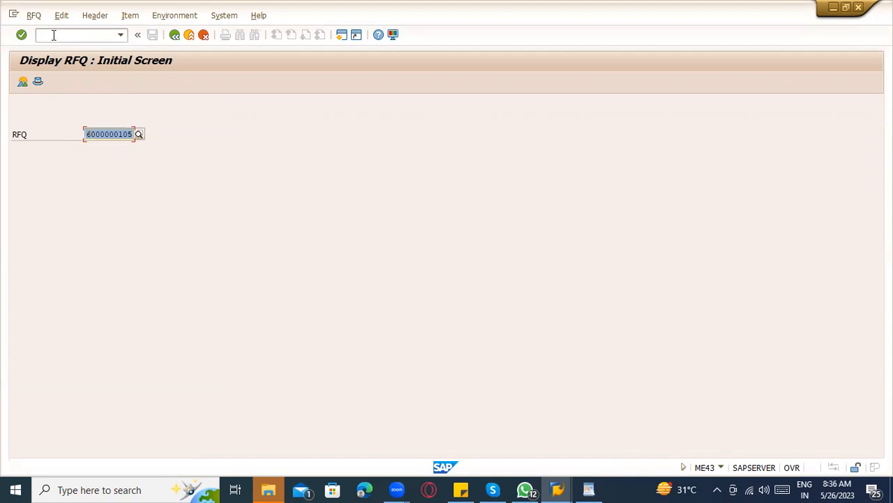
pyautogui.press('Return')
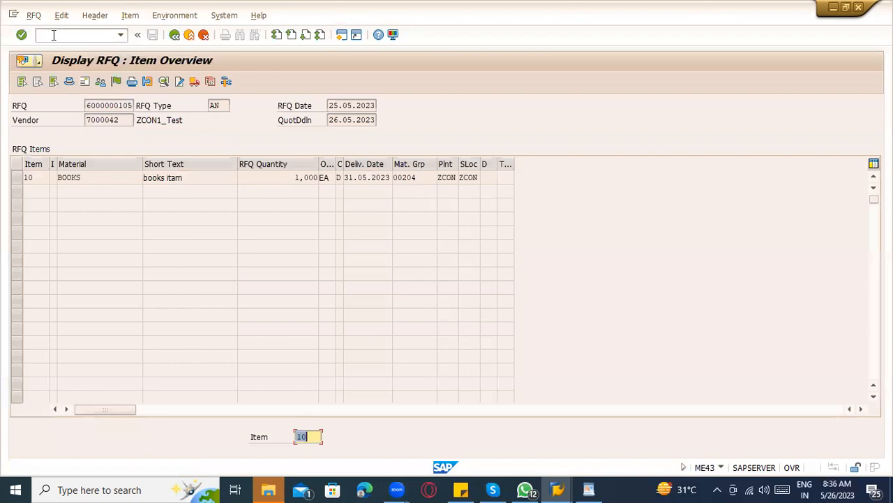
# Check that the RFQ's NEU message uses Print output, then back out to the initial screen.
pyautogui.click(132, 83)
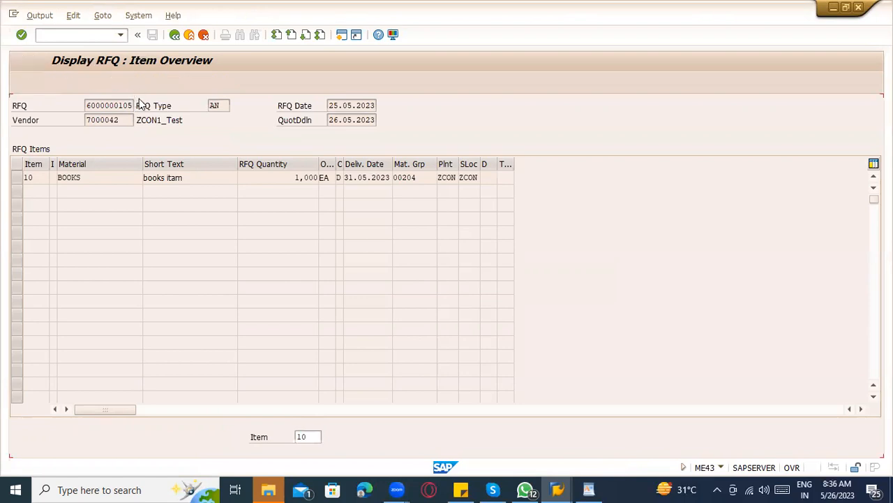
pyautogui.click(17, 150)
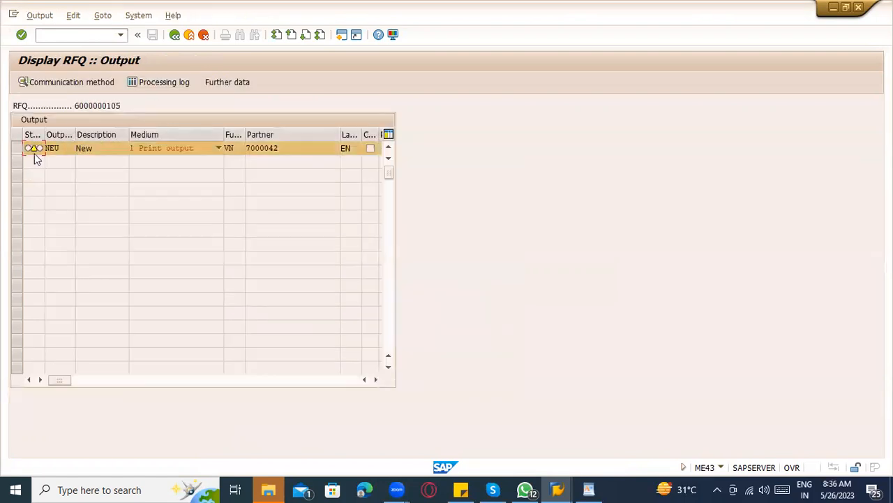
pyautogui.click(179, 149)
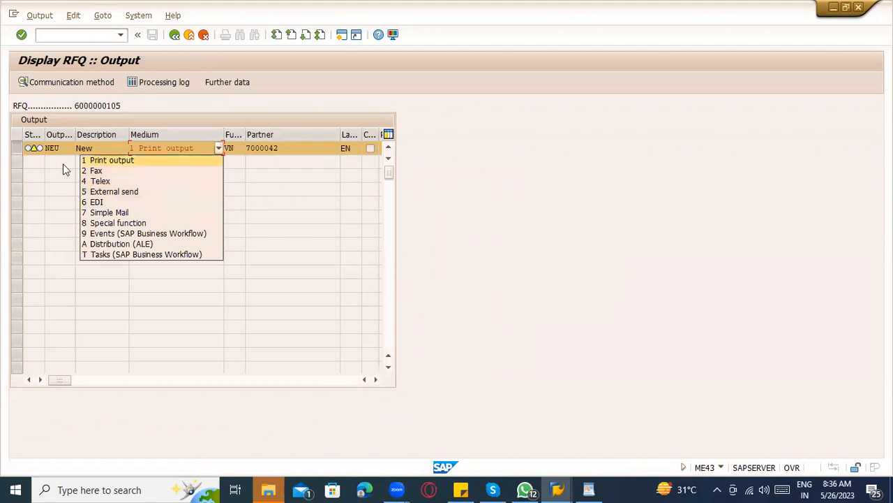
pyautogui.click(37, 162)
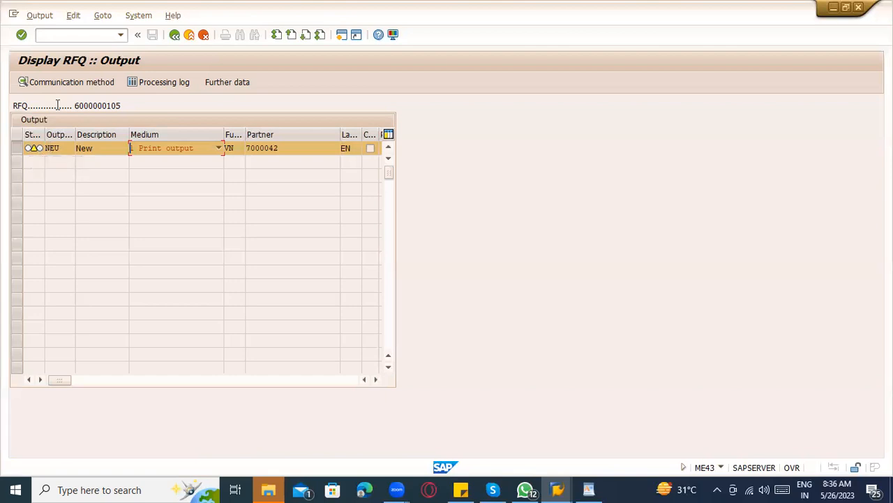
pyautogui.click(175, 35)
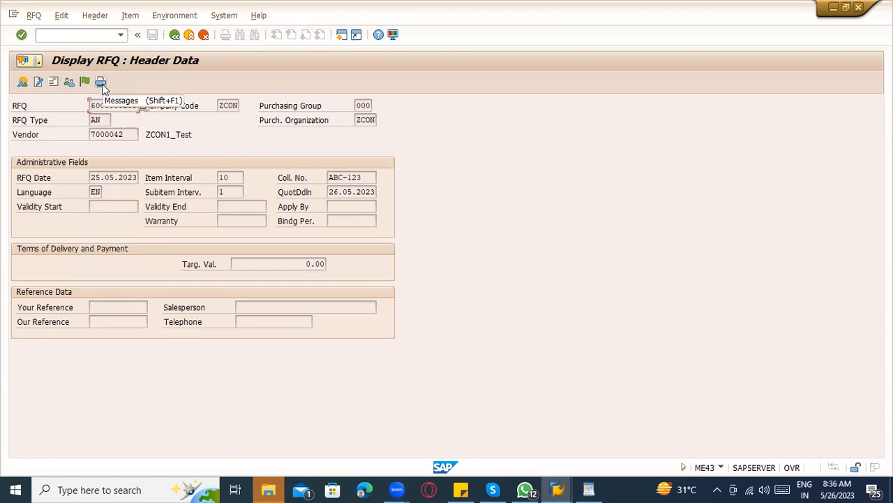
pyautogui.click(175, 34)
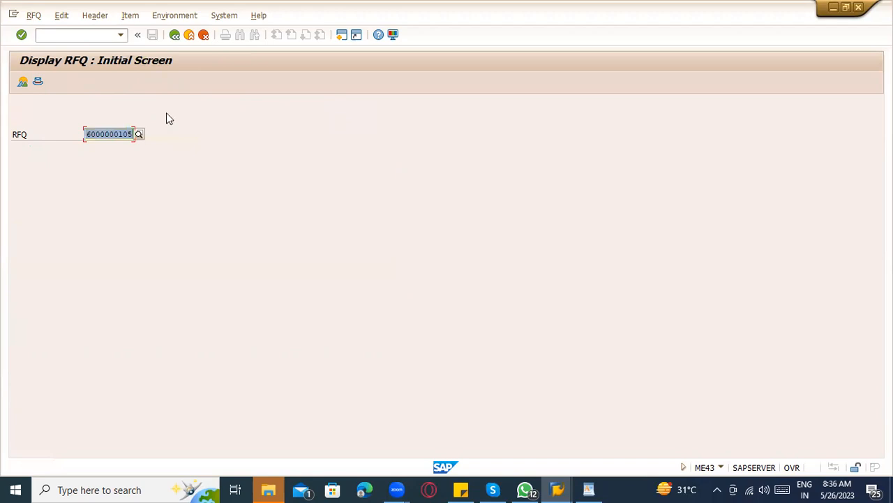
pyautogui.click(80, 35)
pyautogui.write('/ome9a')
pyautogui.press('Return')
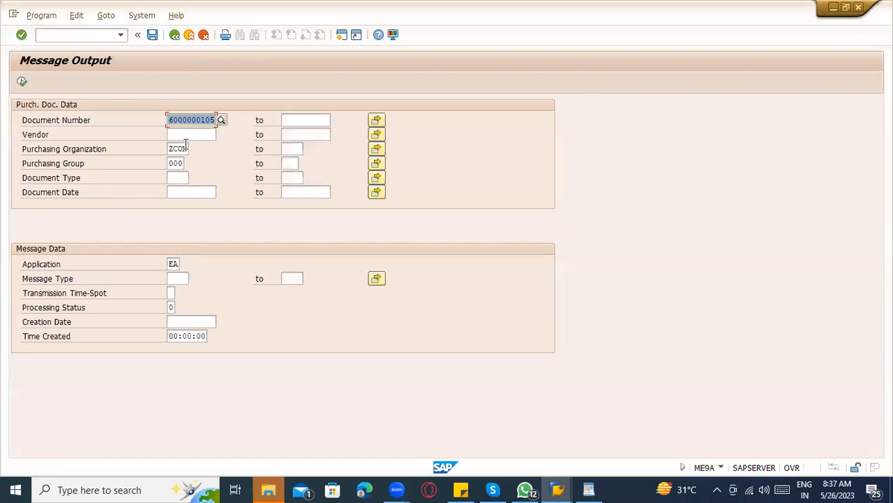
pyautogui.click(21, 82)
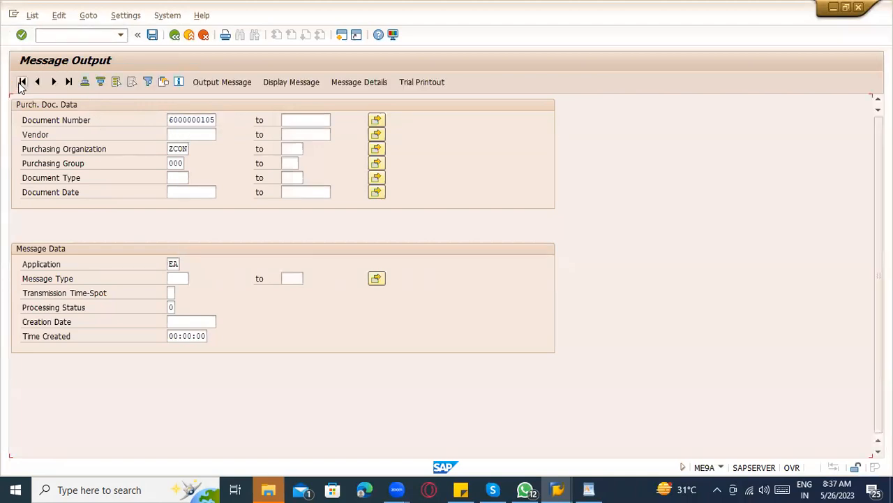
pyautogui.click(19, 157)
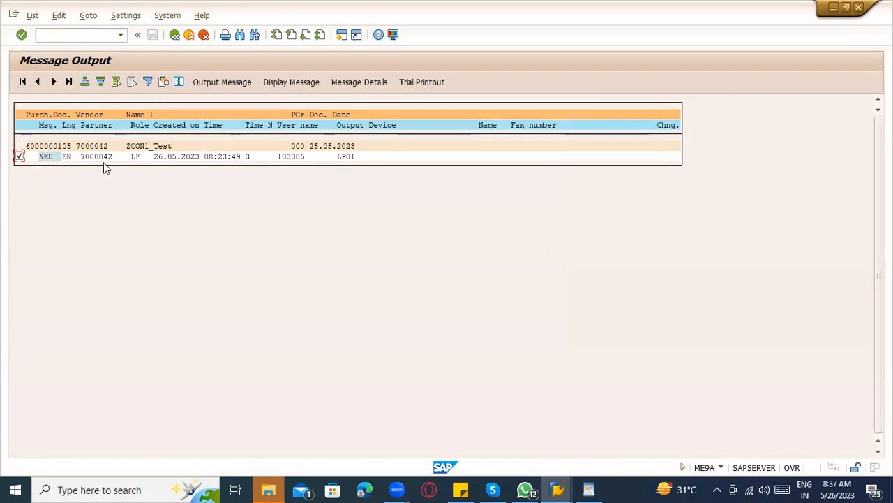
pyautogui.click(285, 82)
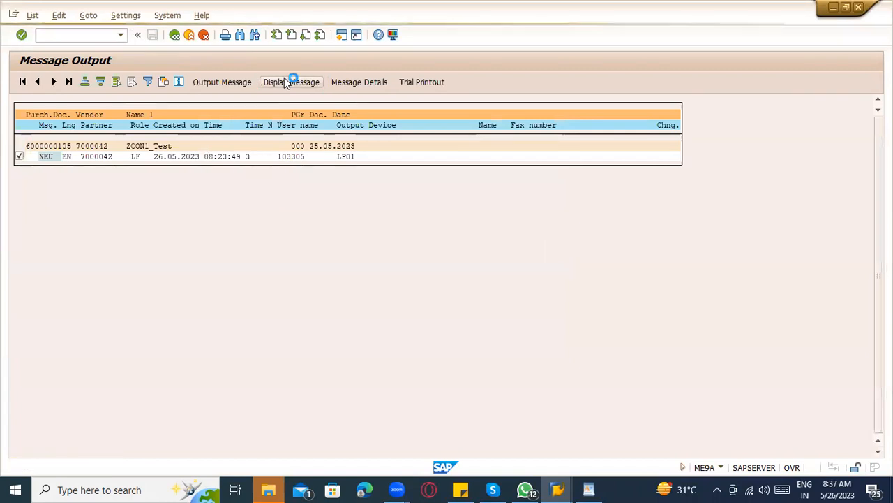
pyautogui.scroll(-2, 303, 211)
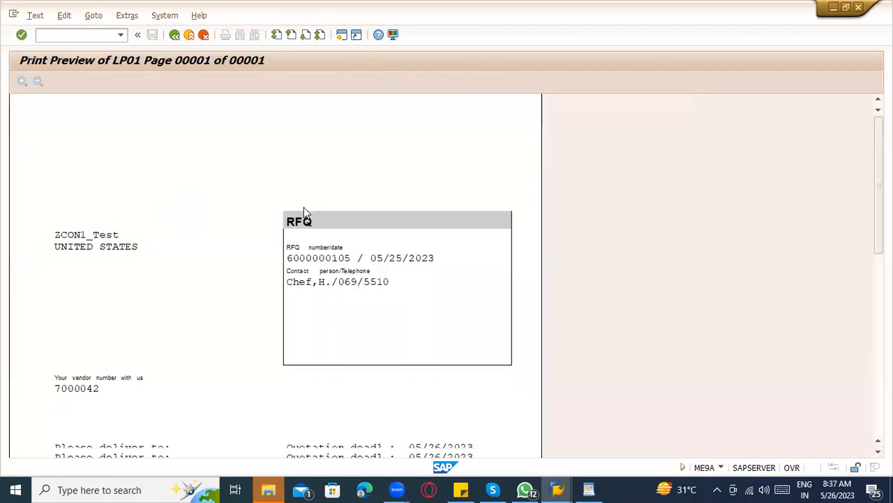
pyautogui.scroll(-10, 304, 211)
pyautogui.scroll(-4, 284, 256)
pyautogui.click(175, 36)
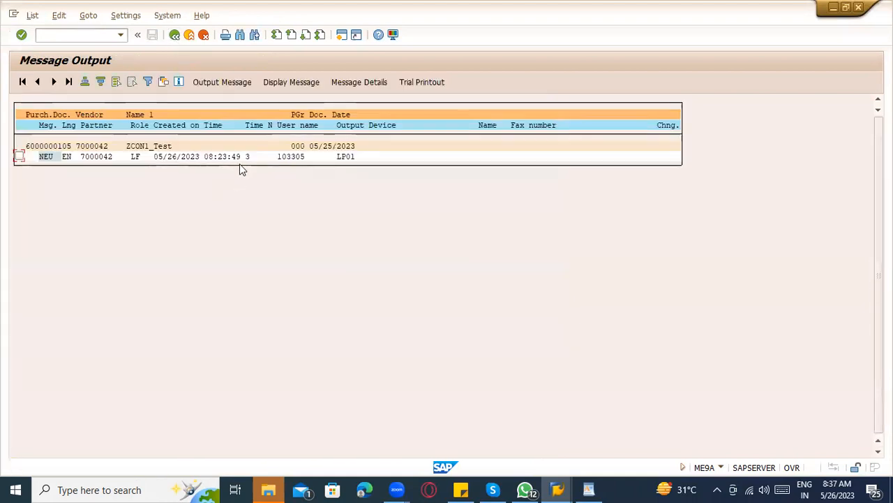
# Output the NEU message and return to the Display RFQ screen.
pyautogui.click(19, 157)
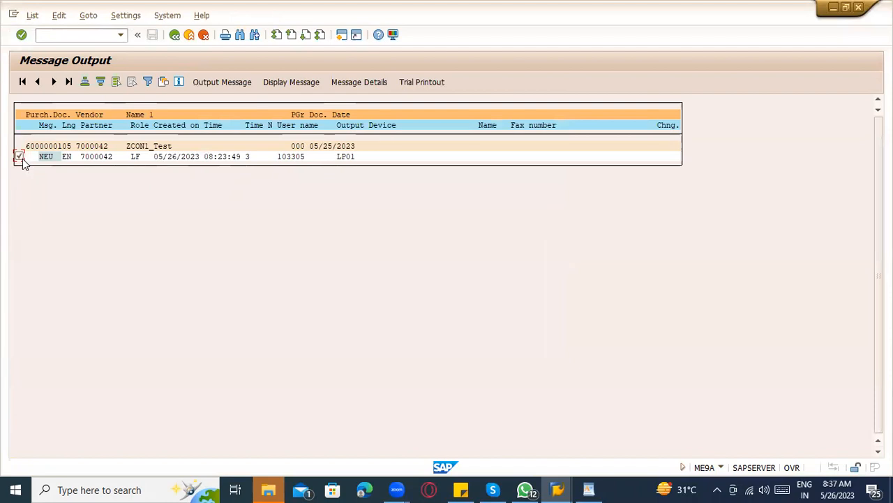
pyautogui.click(234, 83)
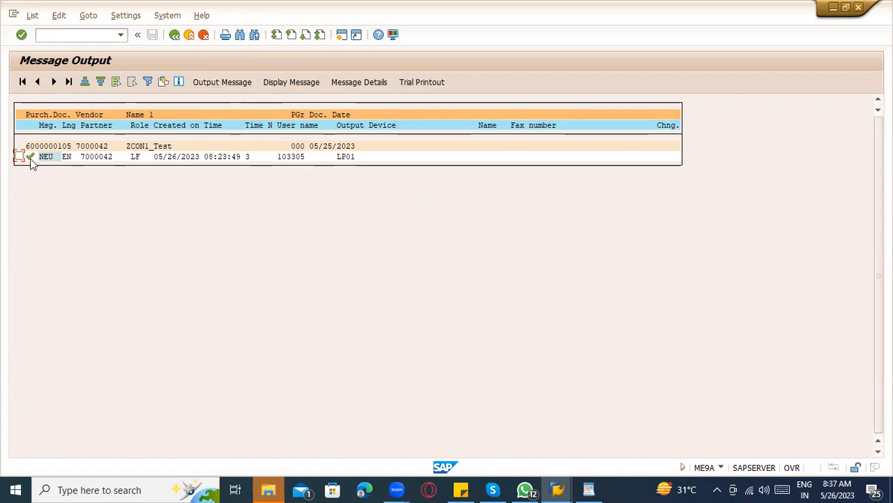
pyautogui.moveTo(30, 158)
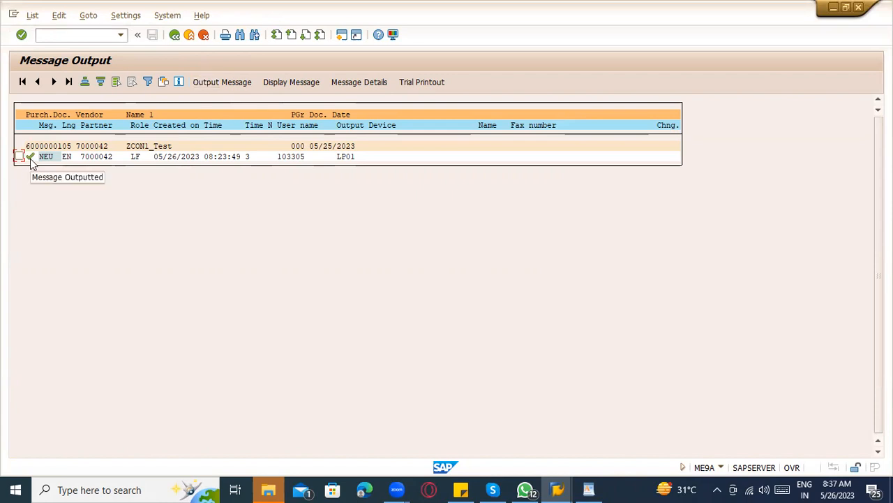
pyautogui.press('F3')
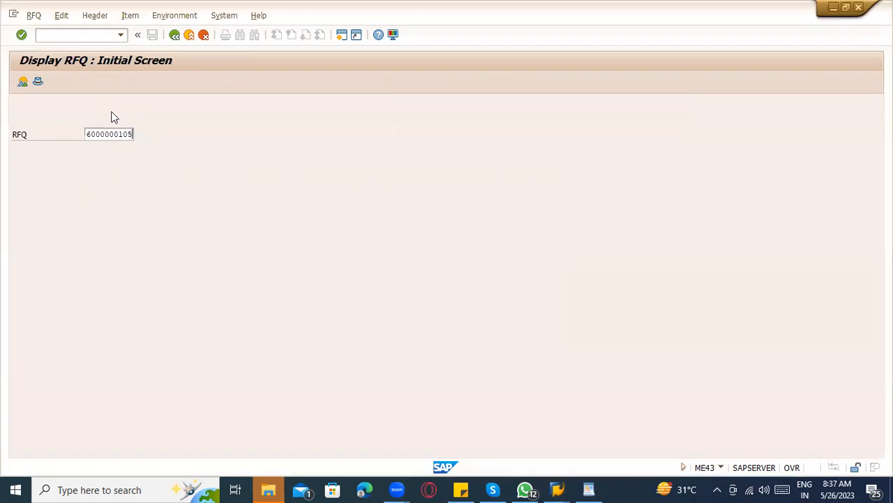
pyautogui.press('Return')
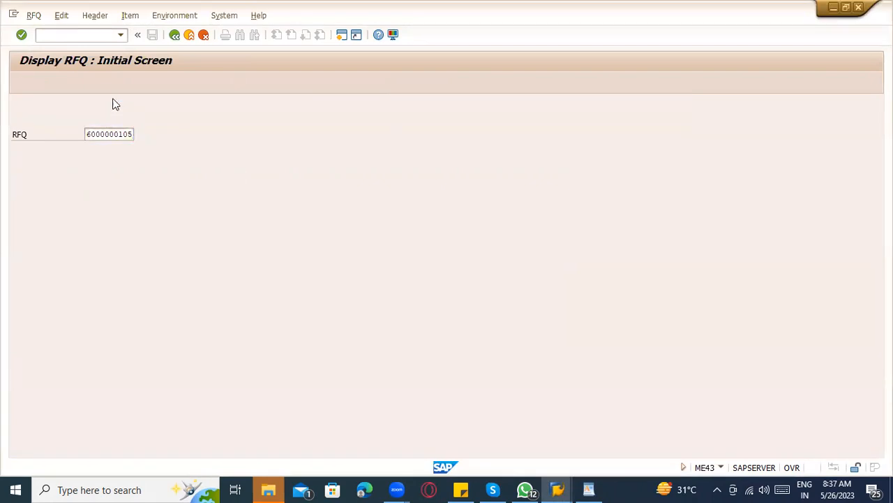
pyautogui.click(131, 82)
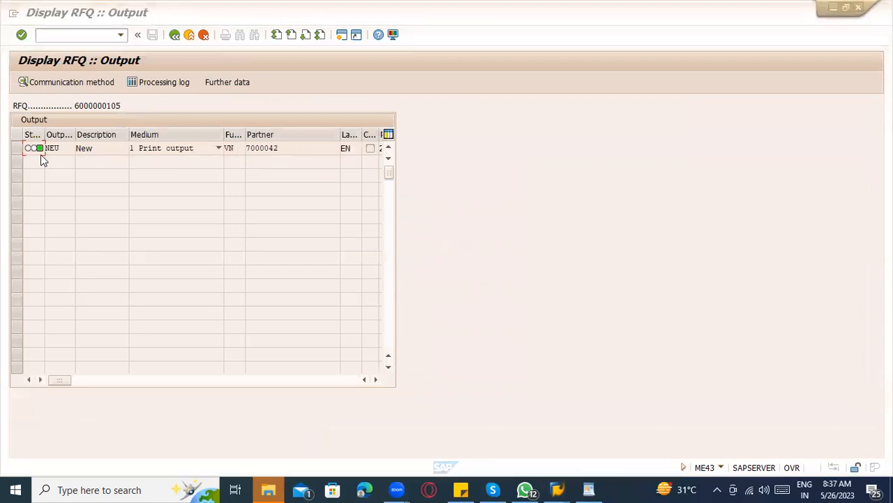
pyautogui.click(19, 157)
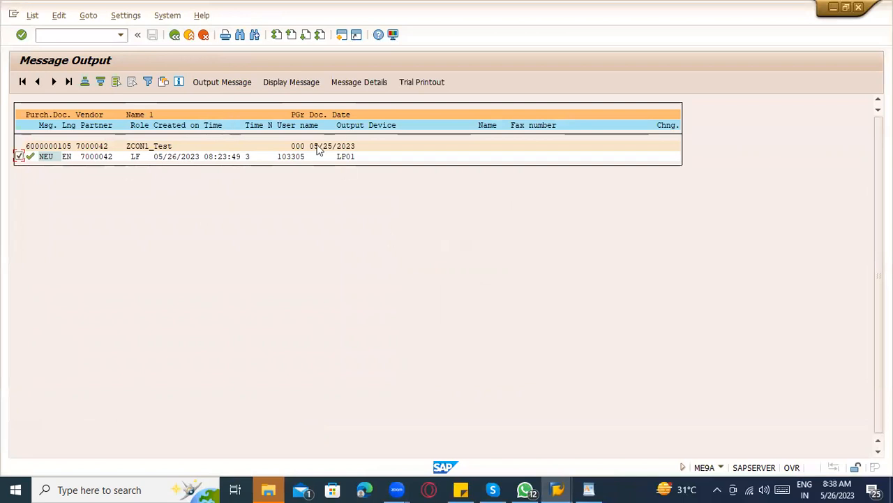
pyautogui.click(344, 158)
pyautogui.press('F3')
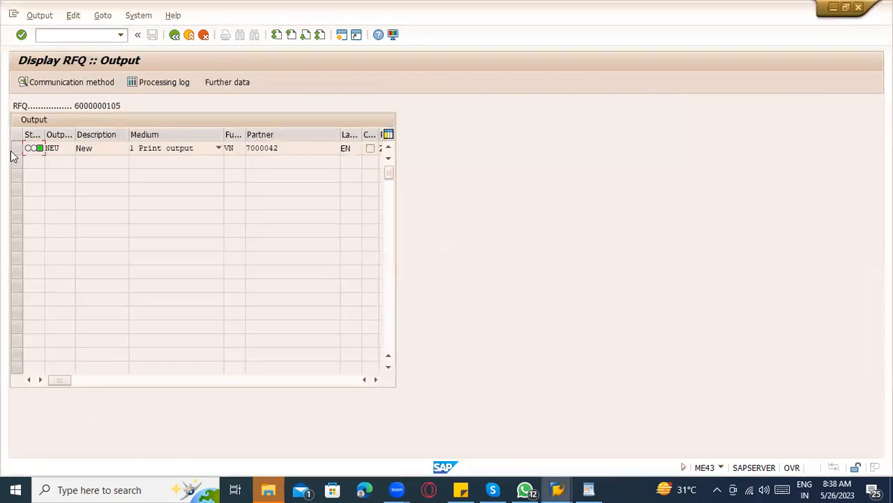
# Verify the NEU printing details show logical destination LP01, then return to the Message Output window.
pyautogui.click(18, 148)
pyautogui.click(64, 85)
pyautogui.moveTo(133, 162); pyautogui.dragTo(113, 161)
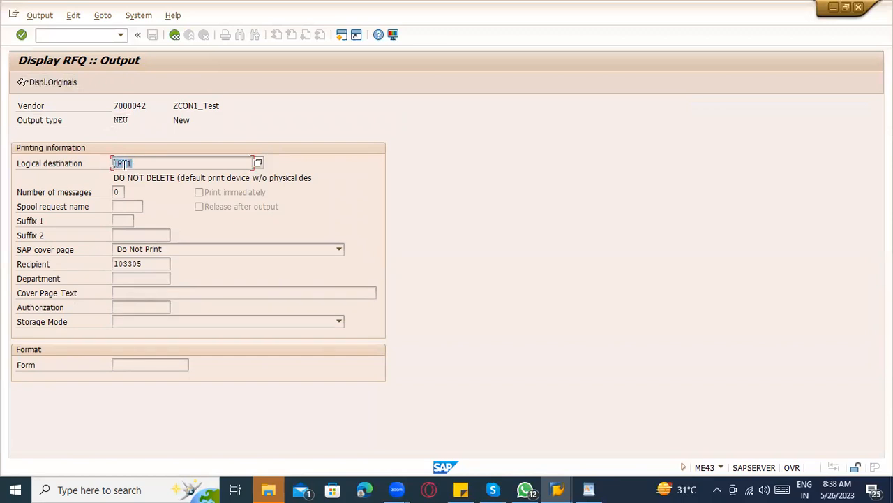
pyautogui.click(134, 163)
pyautogui.hotkey('alt', 'Tab')
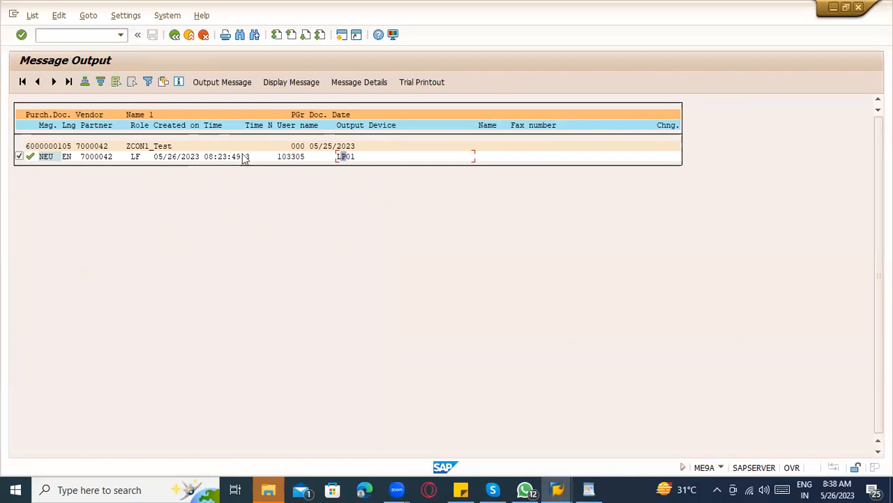
# Open transaction SP01 in a new session despite the maximum sessions notice.
pyautogui.click(82, 36)
pyautogui.write('/nme9a')
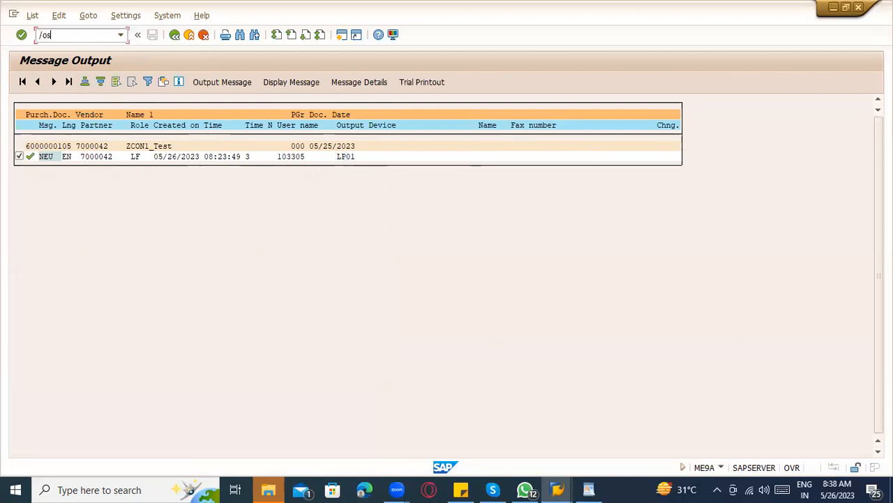
pyautogui.press('Return')
pyautogui.write('/osp01')
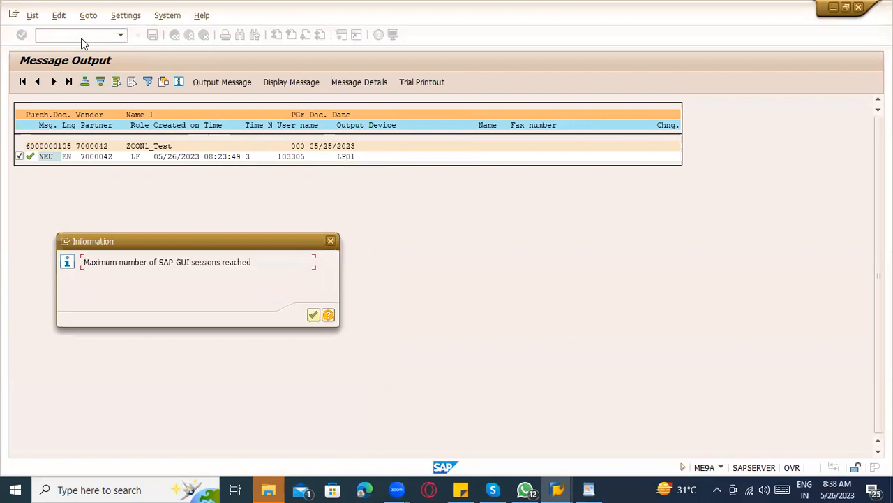
pyautogui.press('Return')
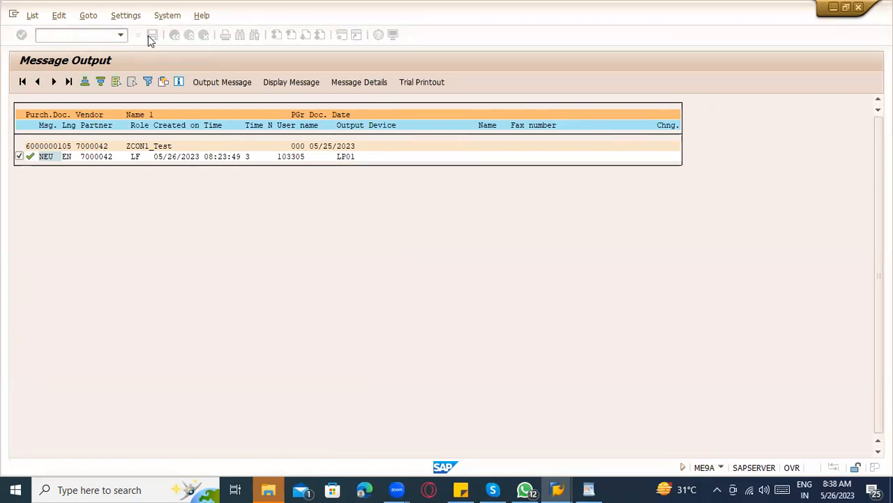
pyautogui.click(78, 35)
pyautogui.write('/osp01')
pyautogui.press('Return')
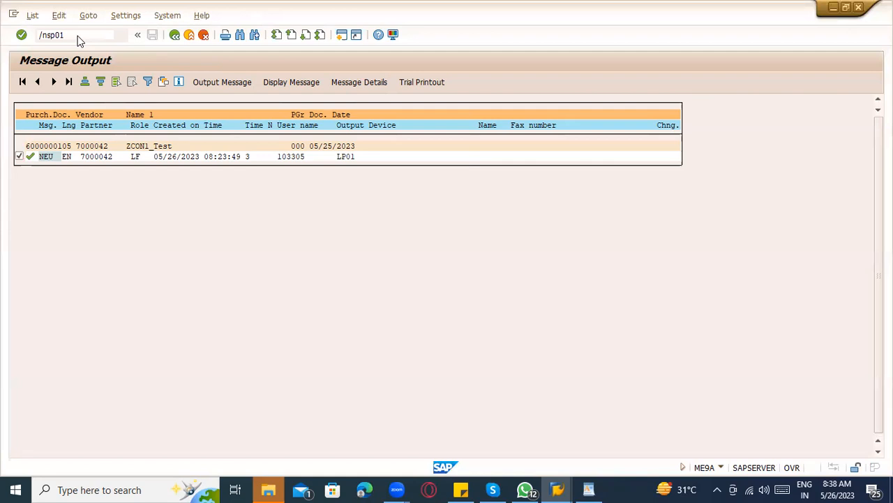
pyautogui.press('Return')
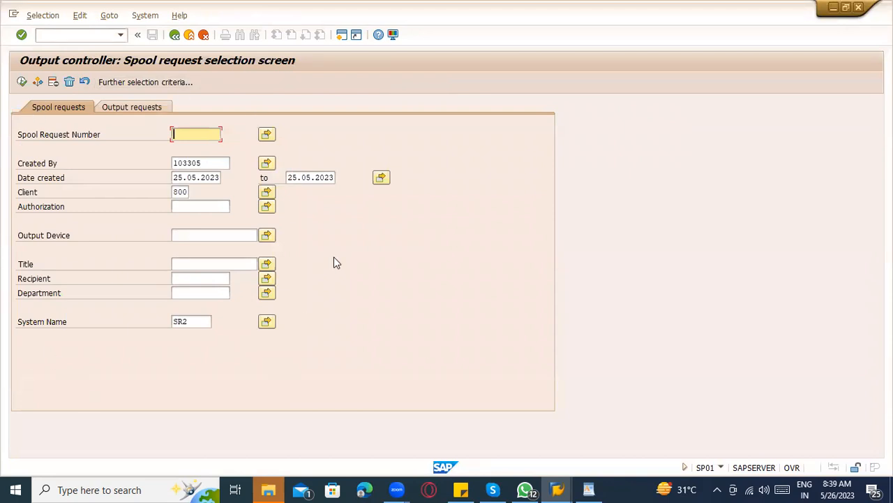
# Set the creation date range to end 26.05.2023 and execute the spool request search.
pyautogui.click(210, 163)
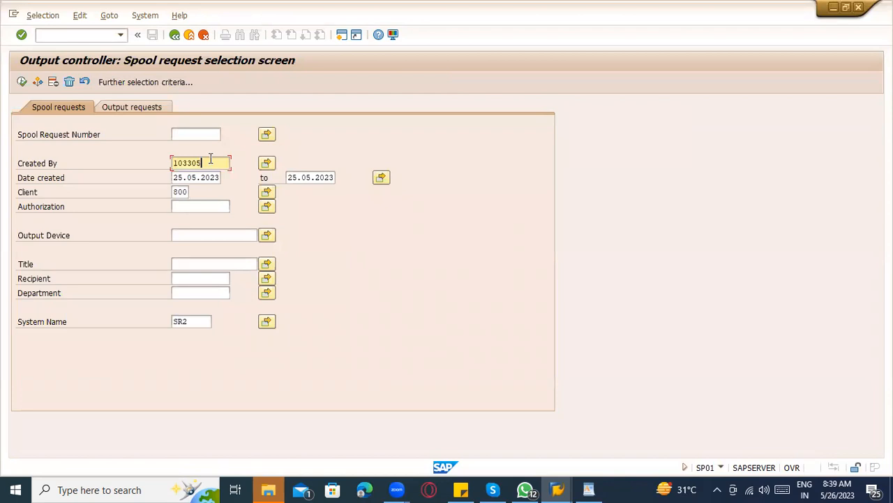
pyautogui.click(188, 179)
pyautogui.click(206, 162)
pyautogui.click(210, 180)
pyautogui.click(316, 179)
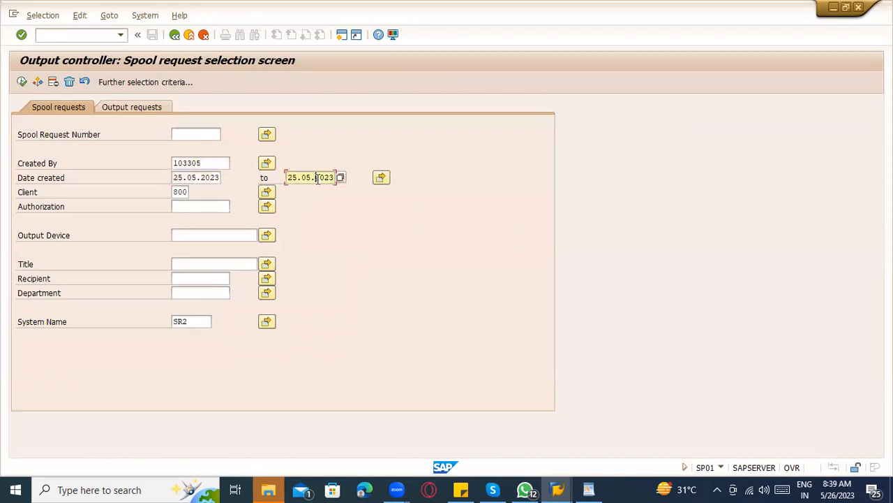
pyautogui.click(341, 177)
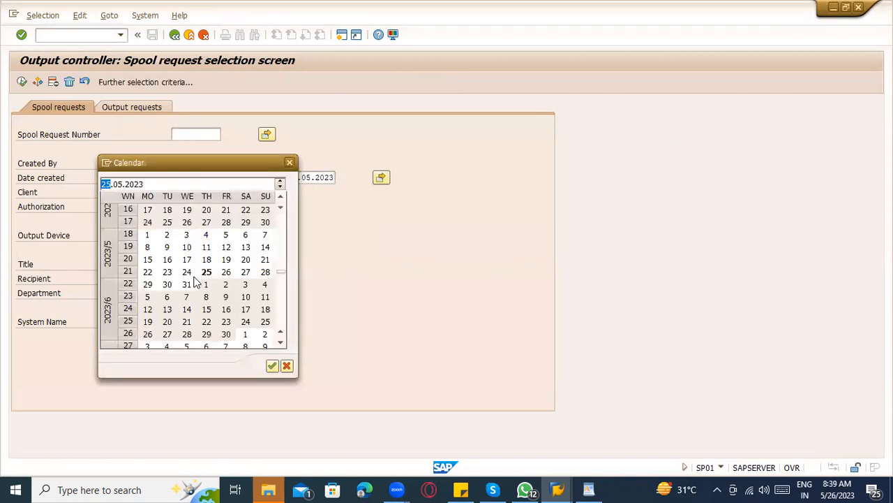
pyautogui.doubleClick(225, 274)
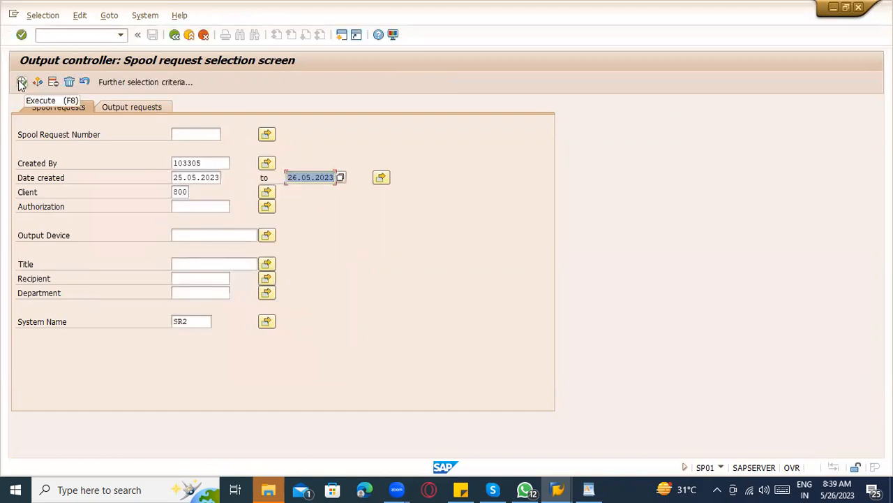
pyautogui.click(22, 83)
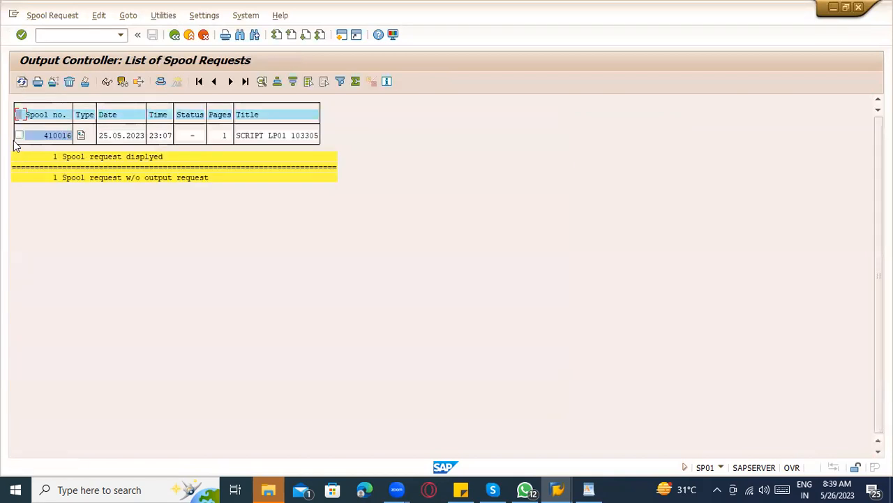
# Select spool request 410016 and preview its contents before returning to the list.
pyautogui.click(19, 135)
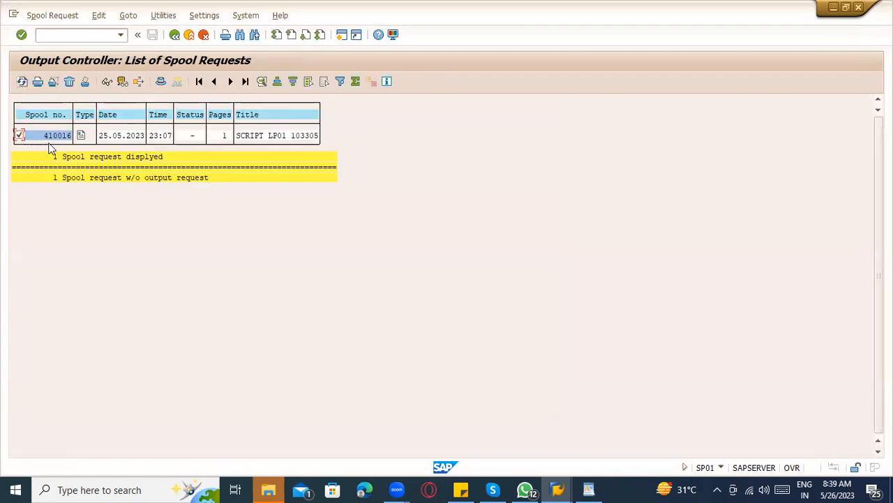
pyautogui.click(83, 136)
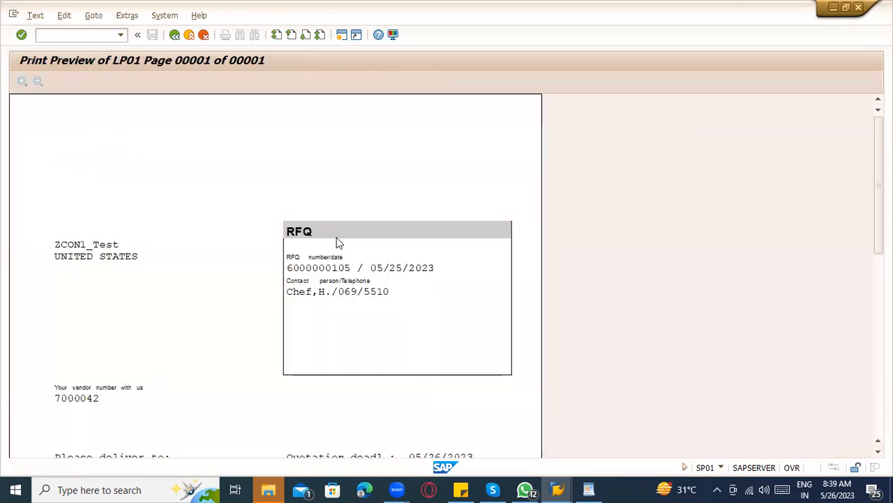
pyautogui.scroll(-5, 337, 241)
pyautogui.scroll(-6, 321, 353)
pyautogui.click(174, 35)
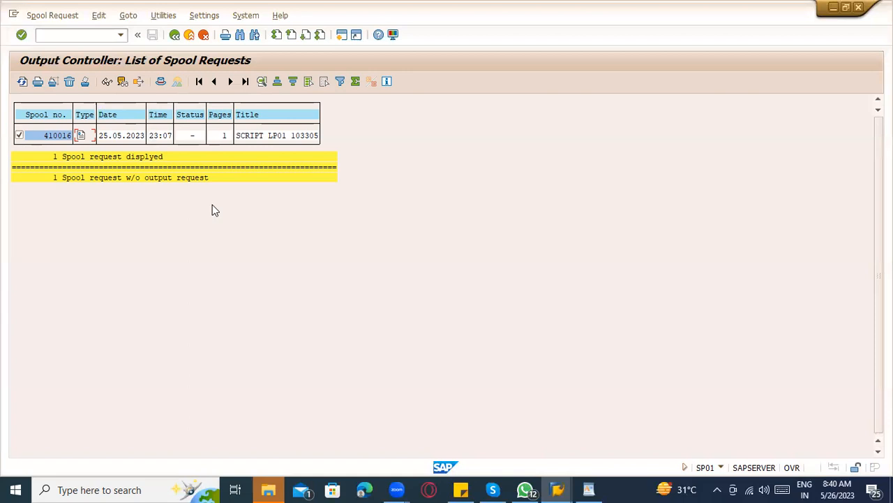
# Print spool request 410016 so its status becomes Waiting, then bring the WordPad notes forward.
pyautogui.click(55, 137)
pyautogui.click(52, 85)
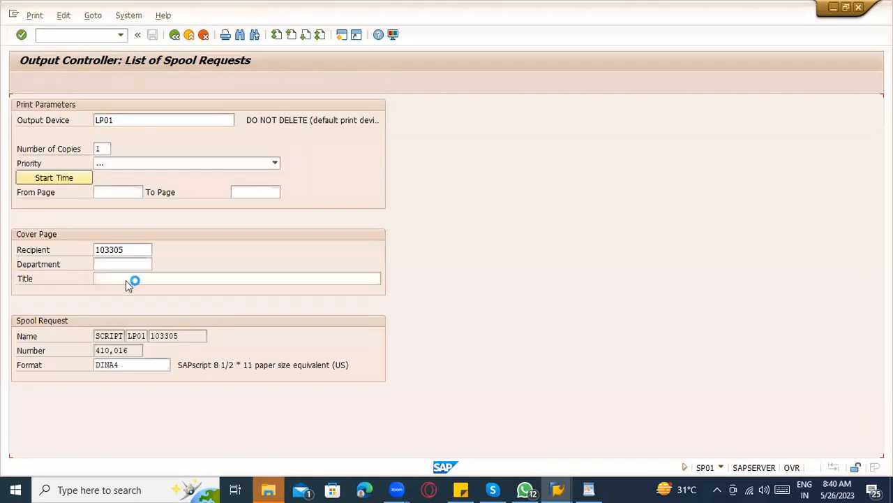
pyautogui.click(175, 36)
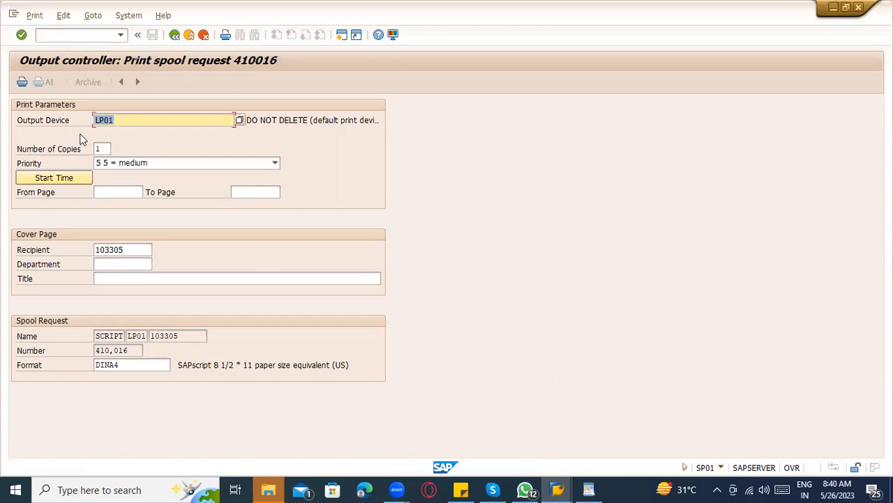
pyautogui.click(175, 35)
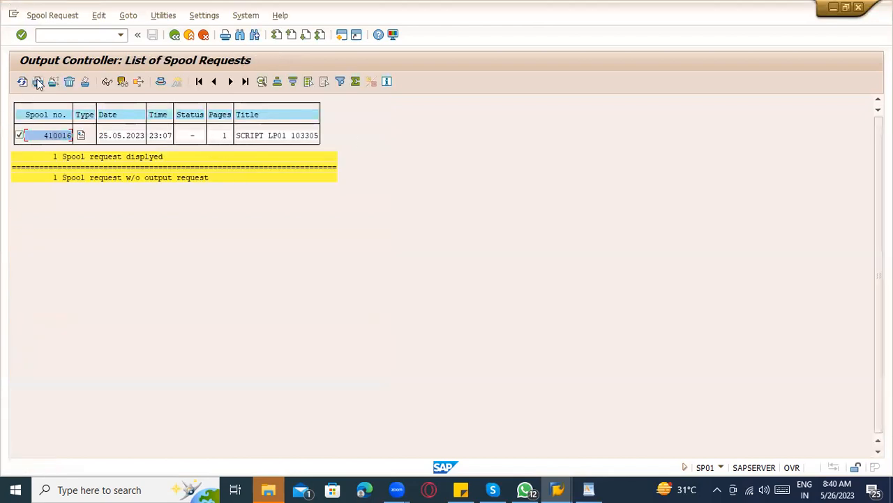
pyautogui.click(38, 82)
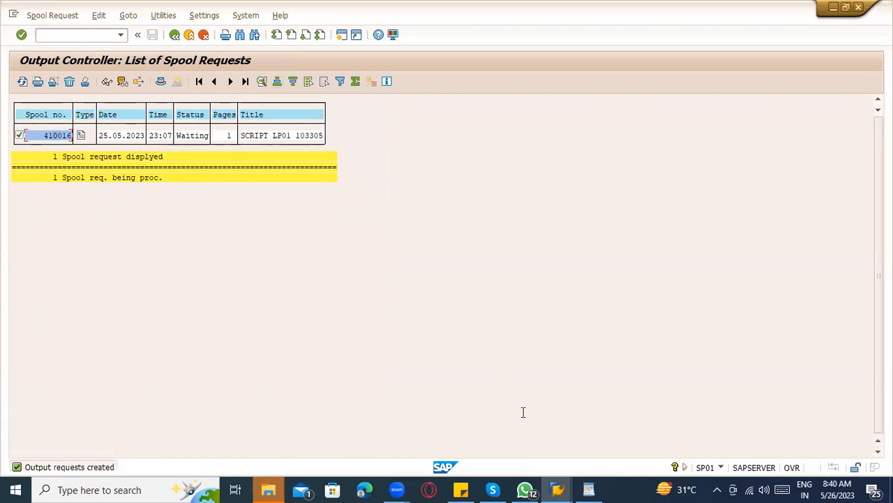
pyautogui.hotkey('alt', 'Tab')
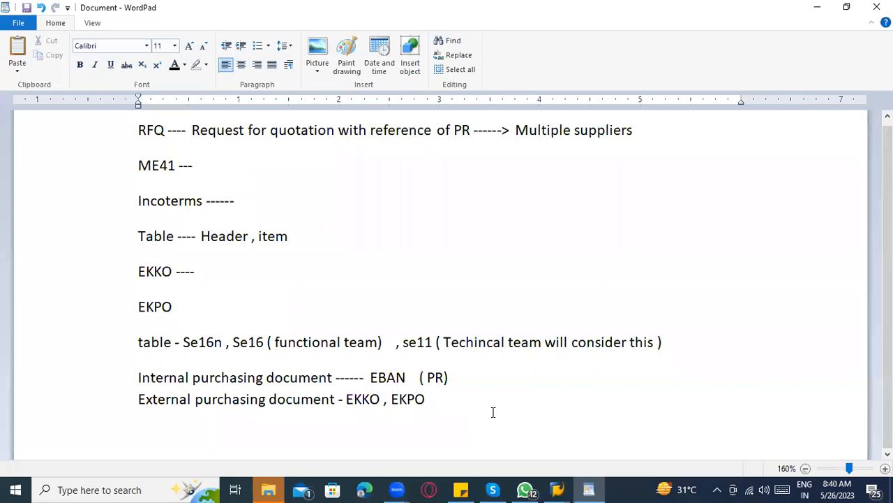